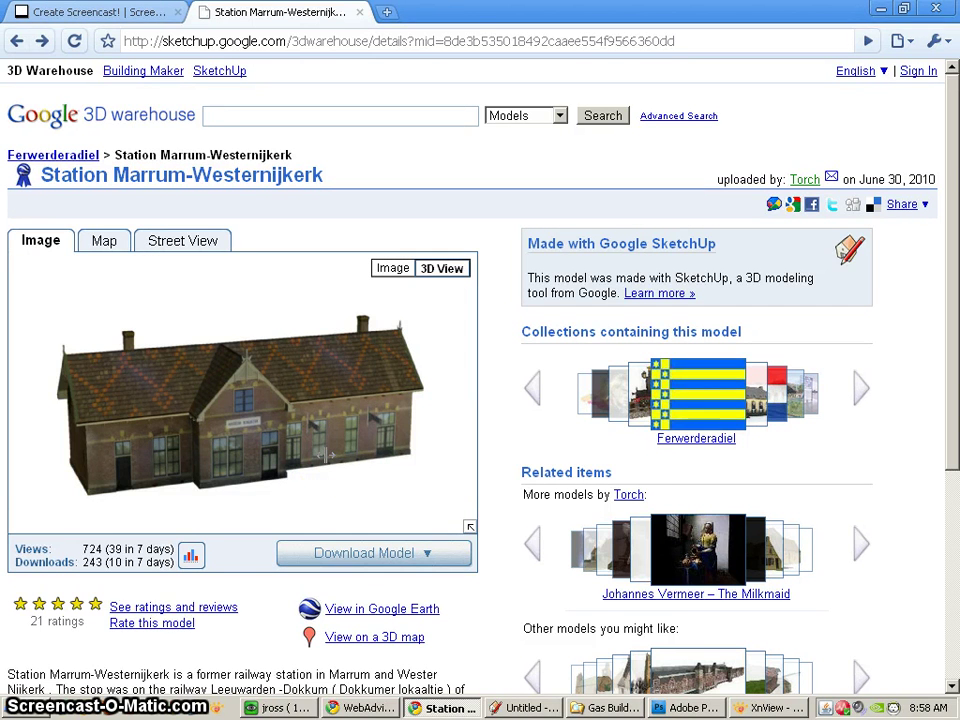
Examine the Station Marrum-Westernijkerk model from several angles in its 3D view.
drag(325, 455, 163, 292)
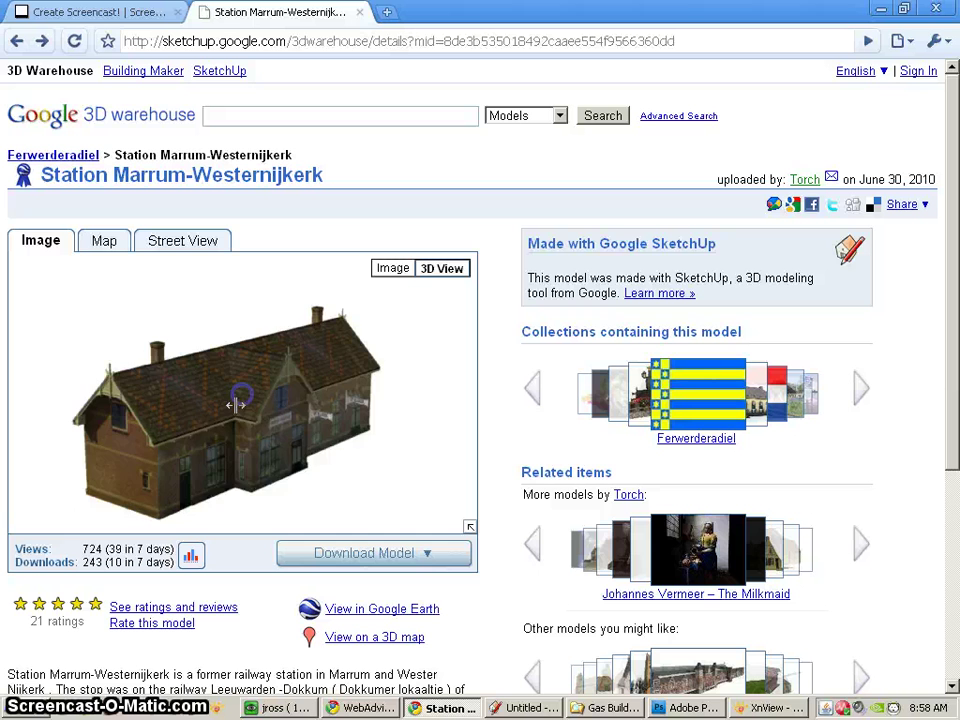
drag(268, 454, 380, 425)
drag(176, 450, 243, 463)
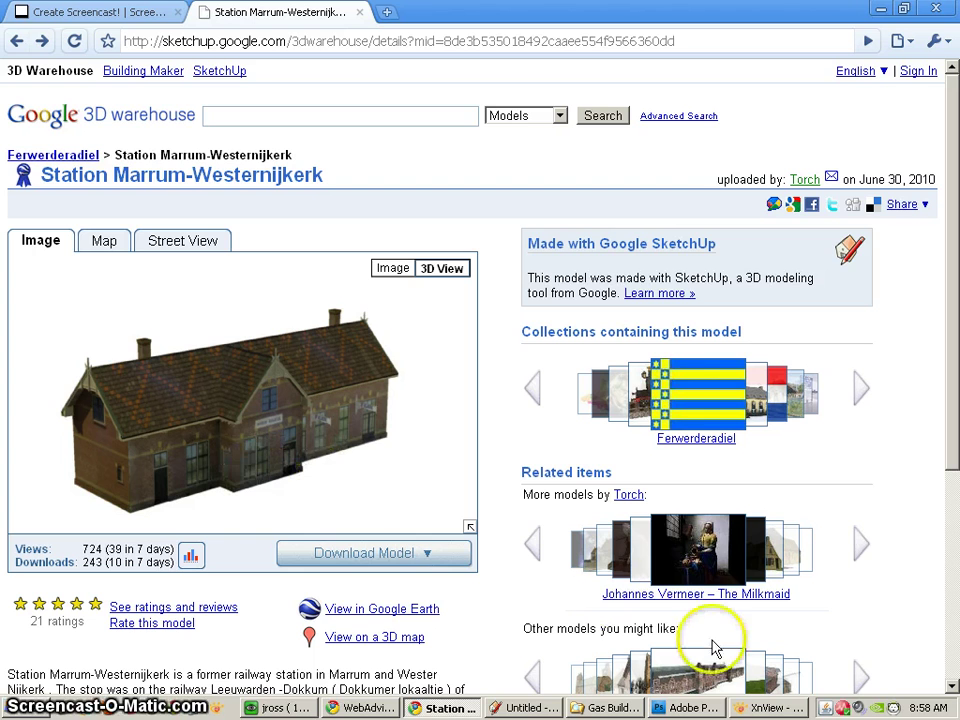
Switch to XnView and compare the facade_front.jpg and facade_side.jpg textures.
click(785, 708)
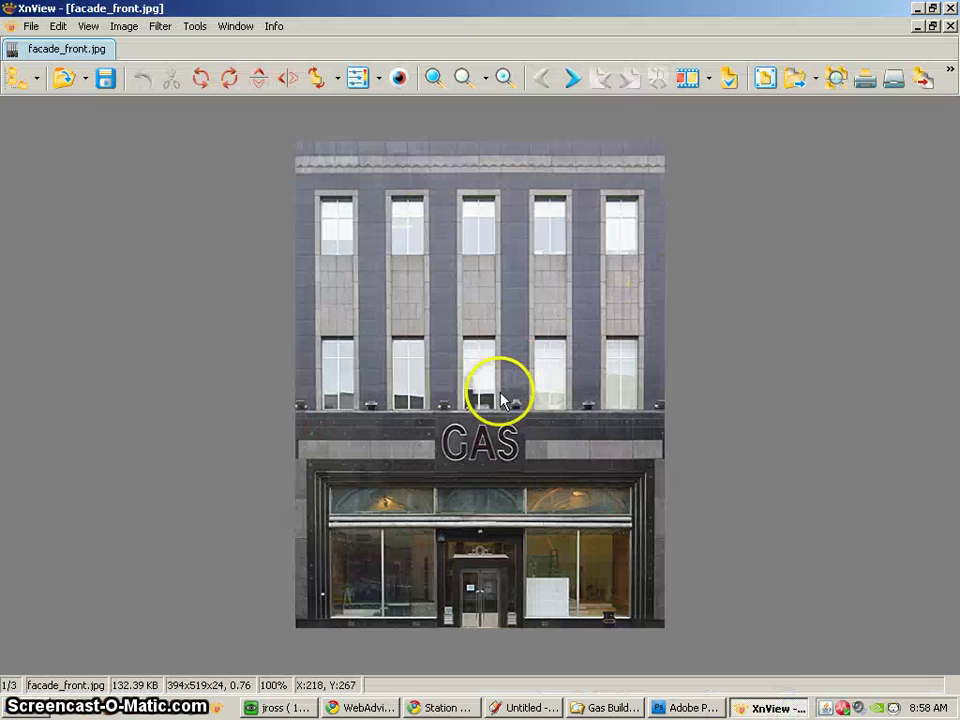
scroll(436, 458, down, 1)
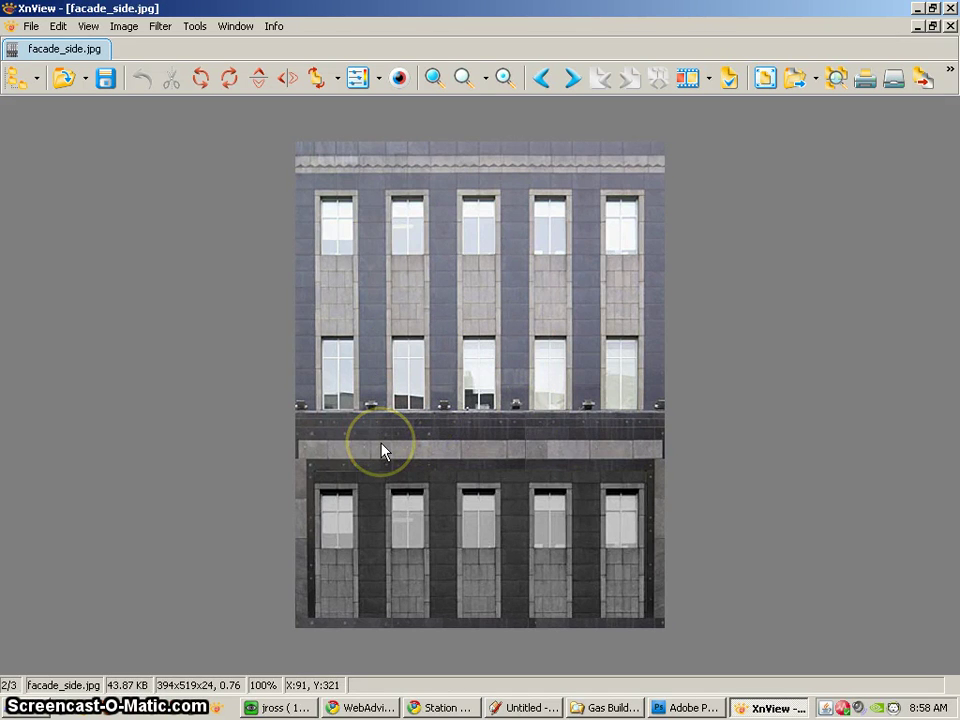
scroll(527, 506, up, 1)
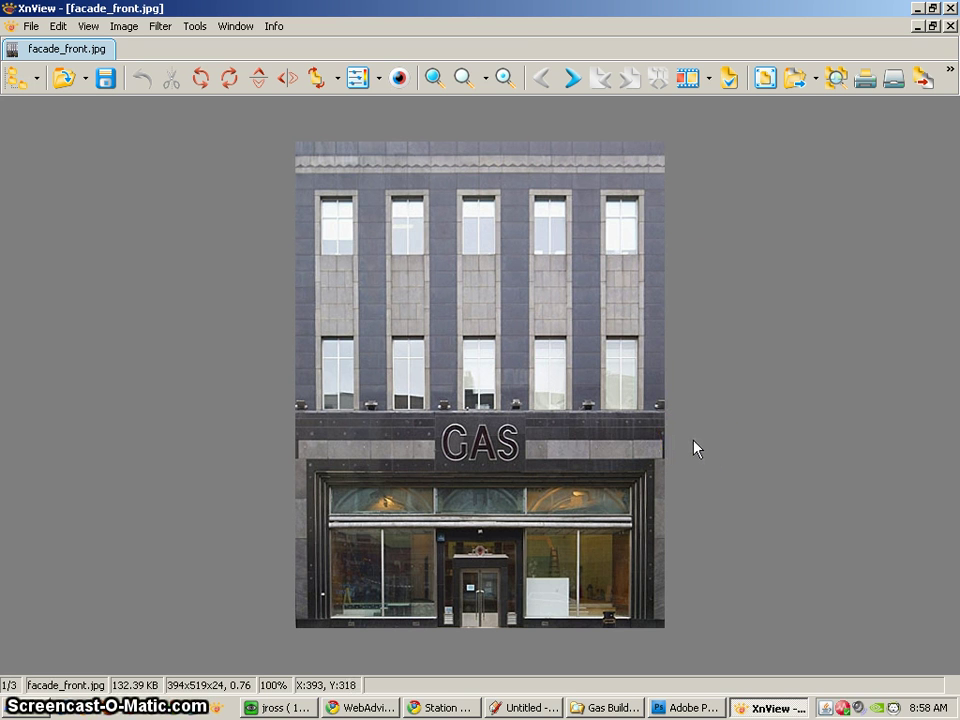
scroll(694, 446, down, 1)
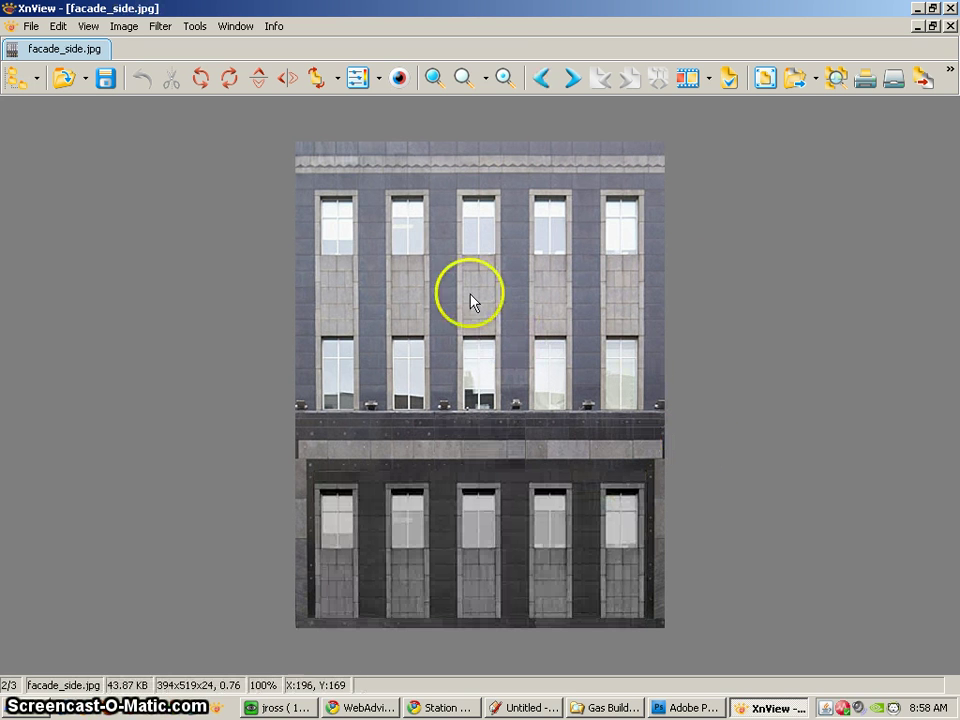
click(290, 422)
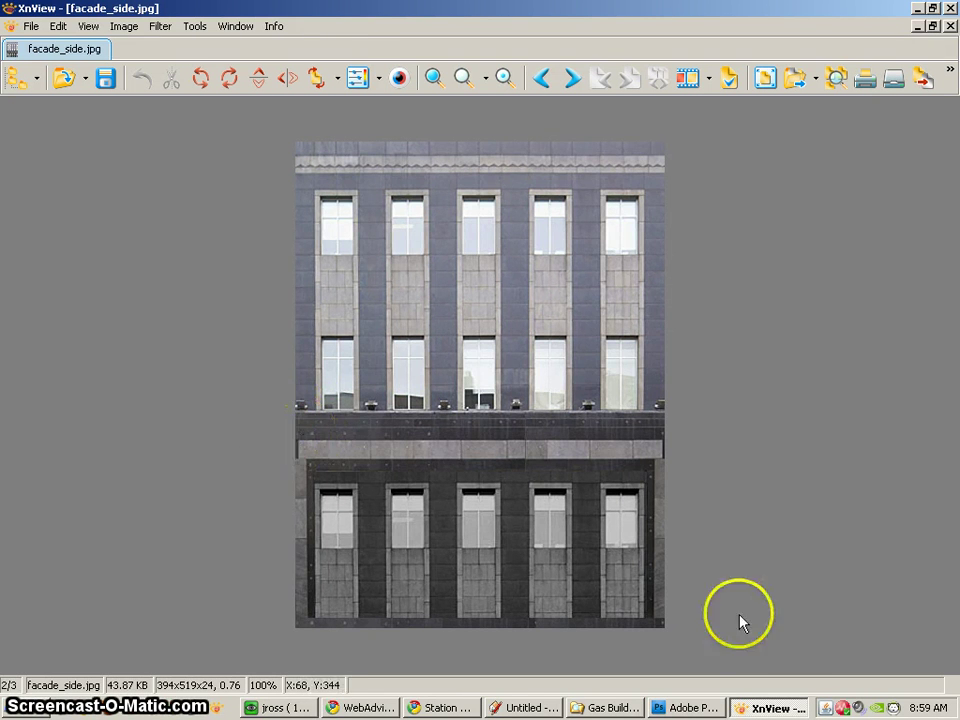
Switch to Photoshop and show the bottom, base and logo layers of facade_side.psd.
click(690, 708)
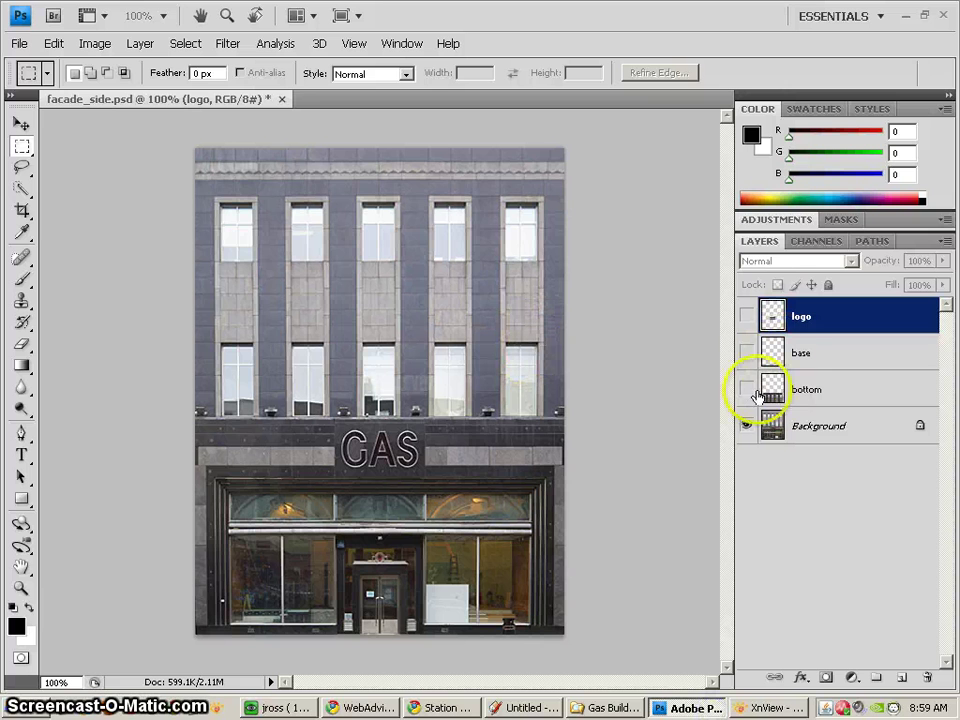
click(767, 389)
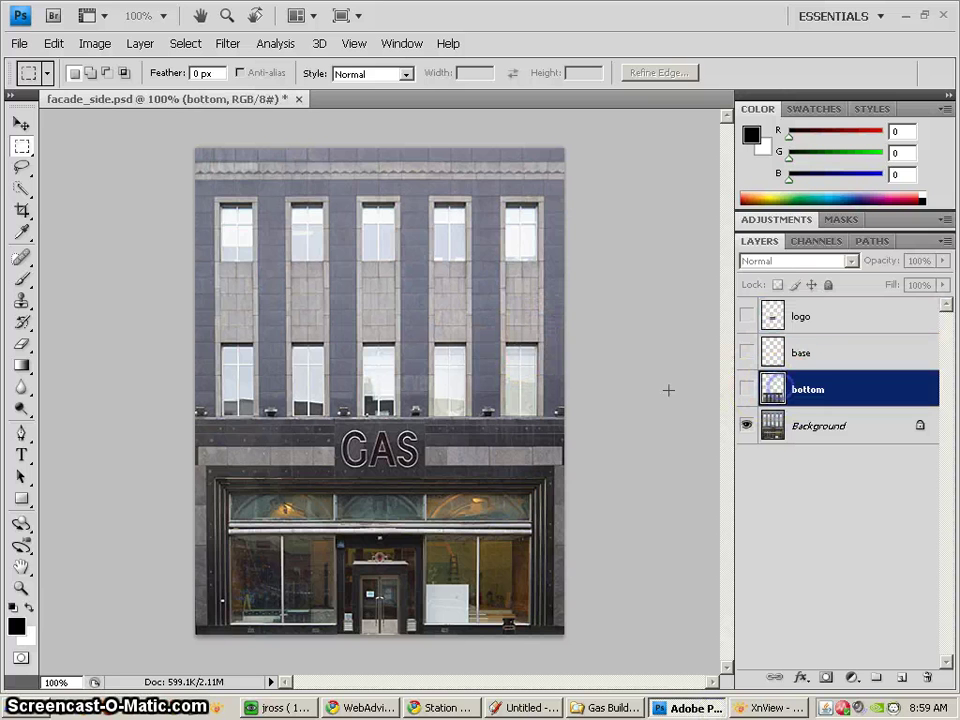
click(746, 390)
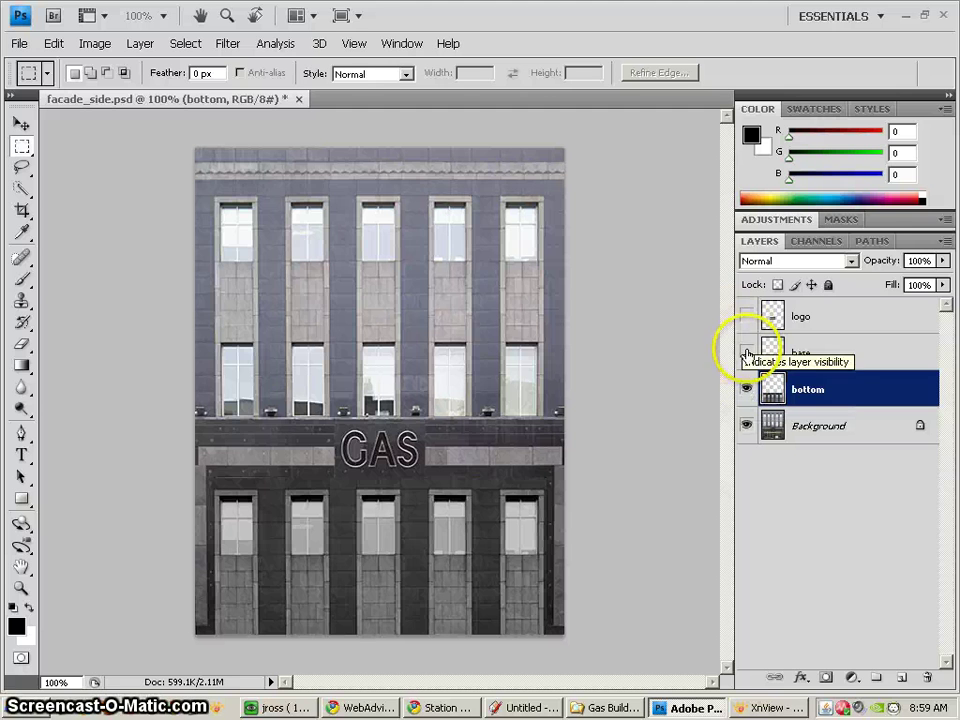
click(748, 350)
click(746, 316)
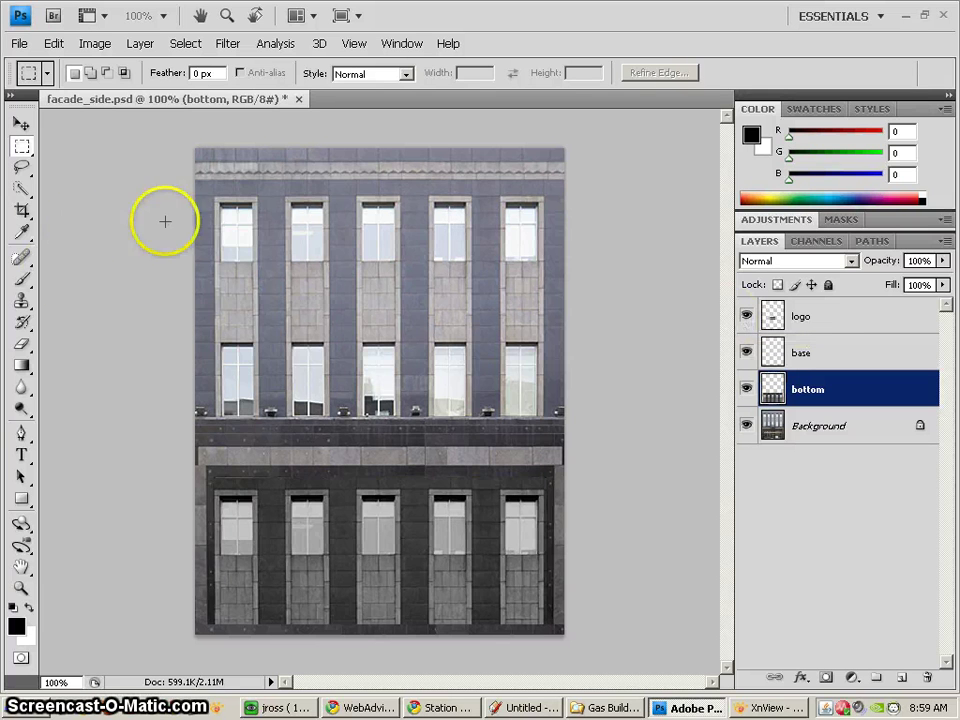
Marquee-select the wall strip between the first two window columns and the neighbouring stone panel, and clear the selection.
drag(260, 196, 287, 343)
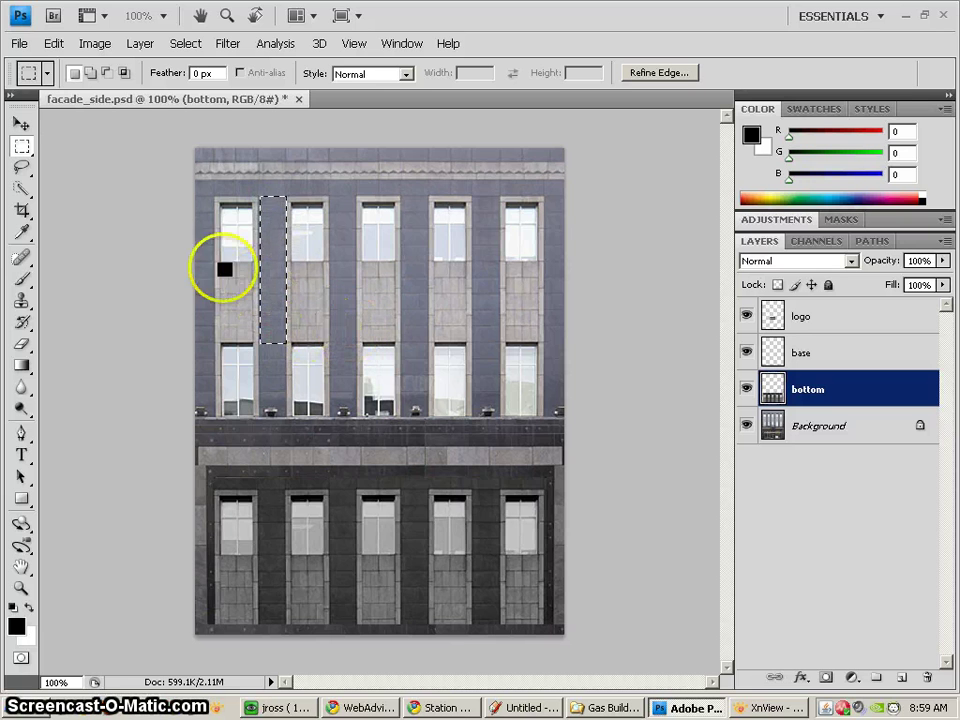
click(306, 281)
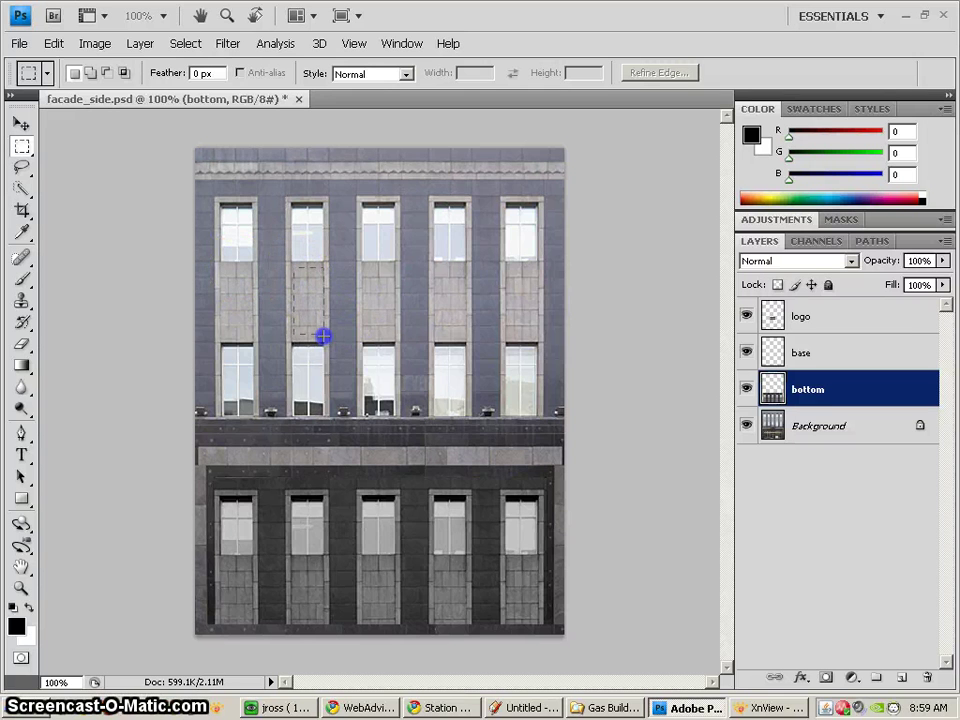
click(315, 364)
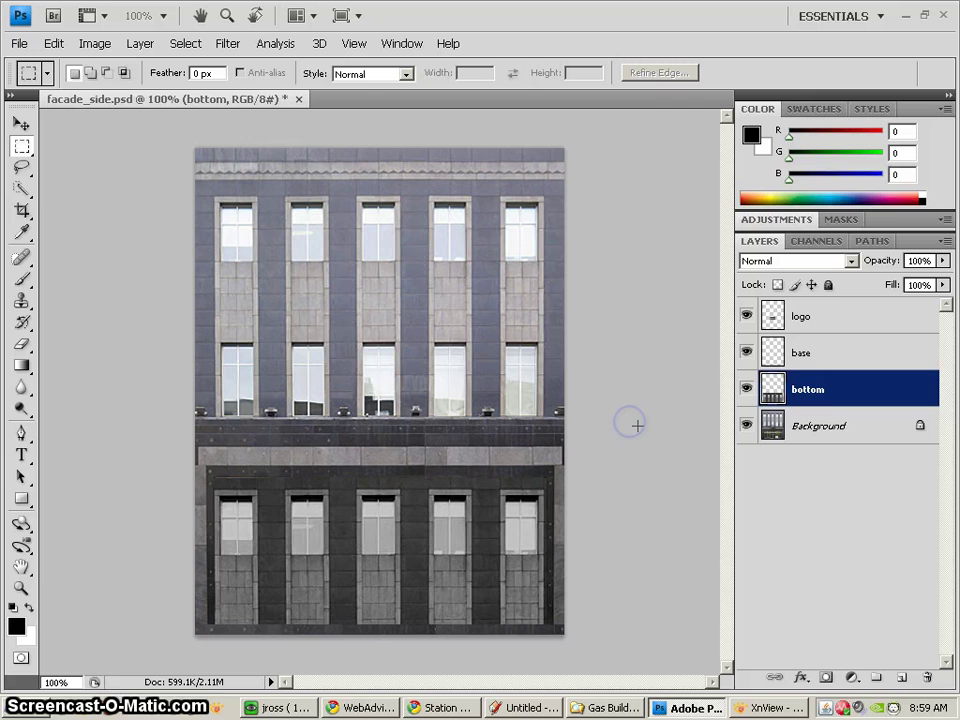
Hide and reshow the base, bottom and logo layers to compare the original facade with the edited one.
click(746, 352)
click(744, 390)
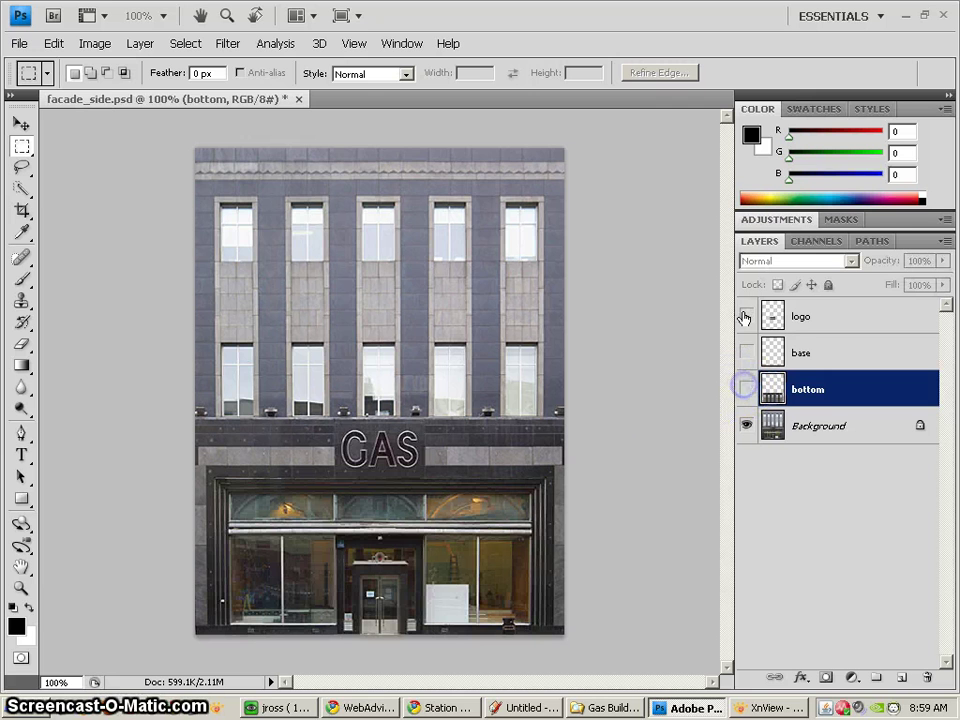
drag(743, 315, 746, 390)
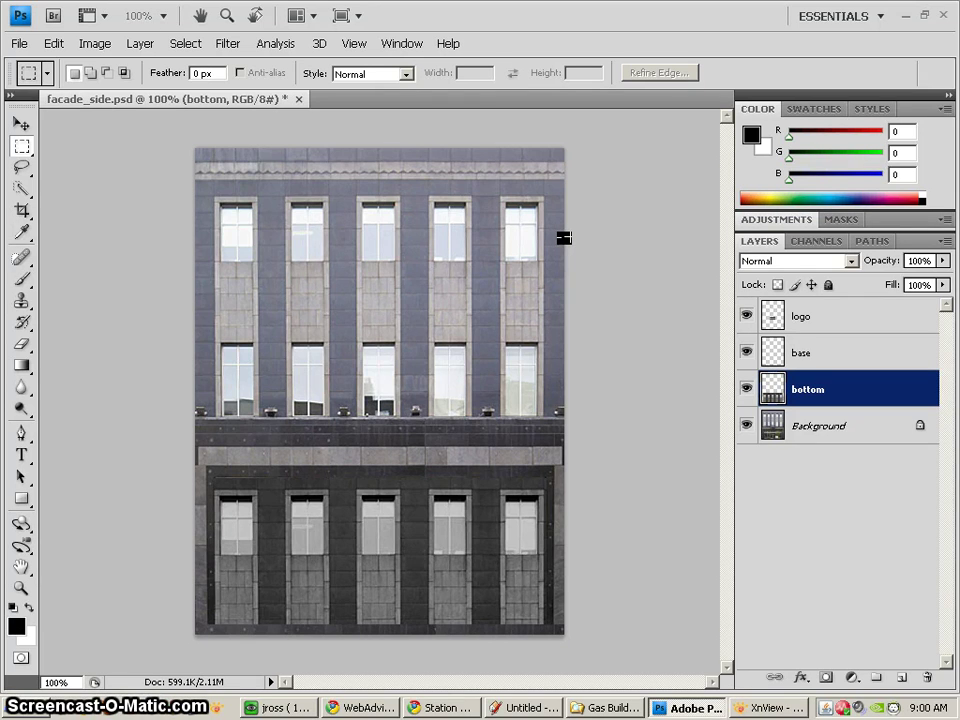
Minimize the Photoshop, XnView and browser windows to switch to the untitled SketchUp model.
click(905, 15)
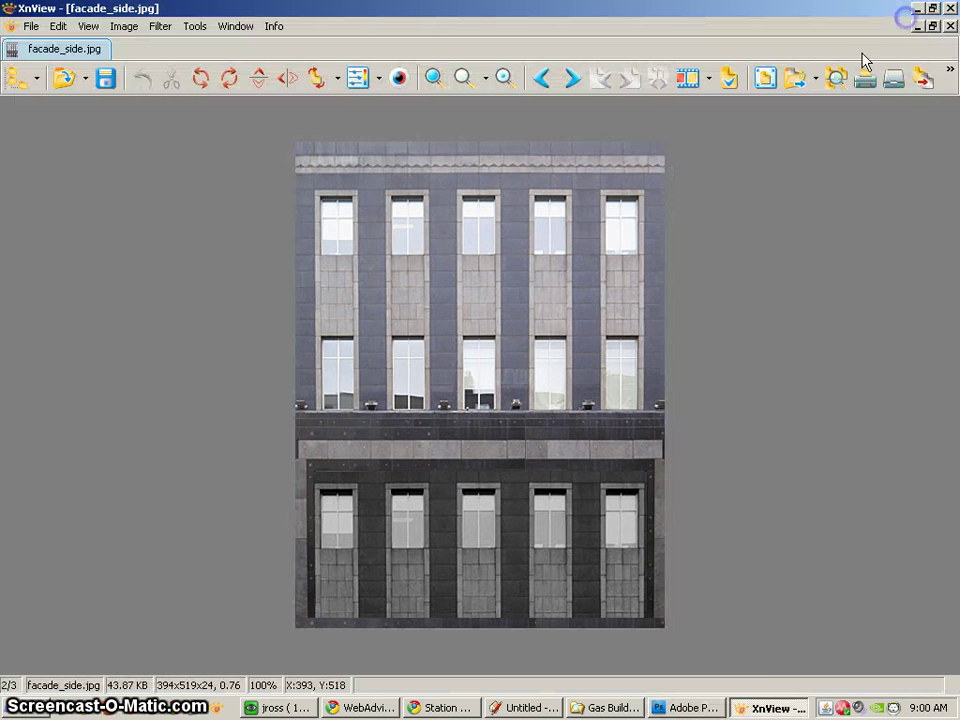
click(917, 10)
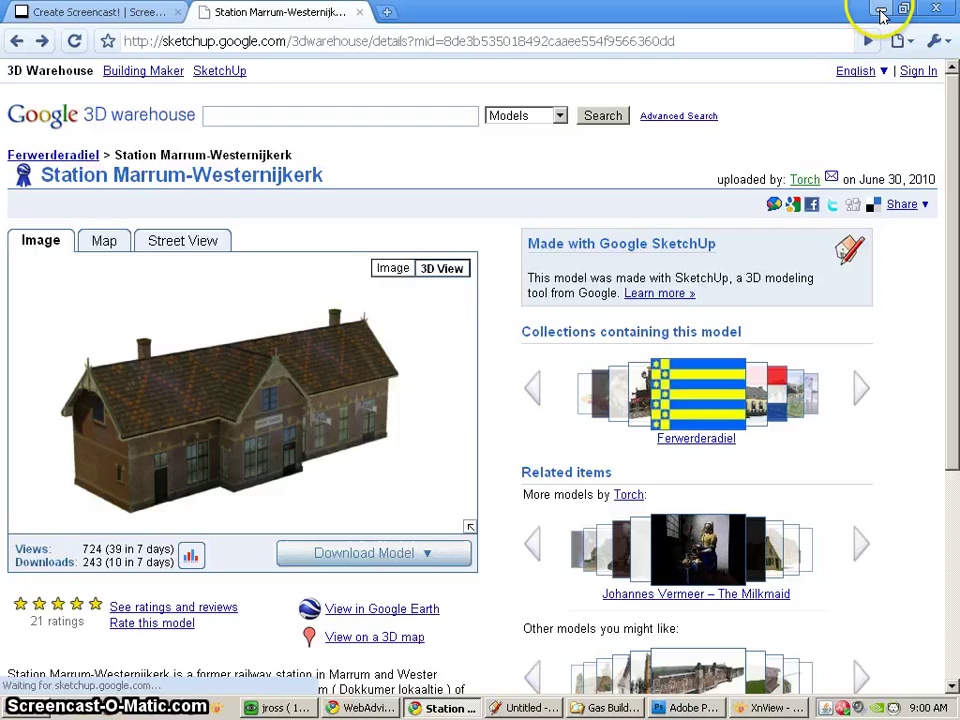
click(881, 12)
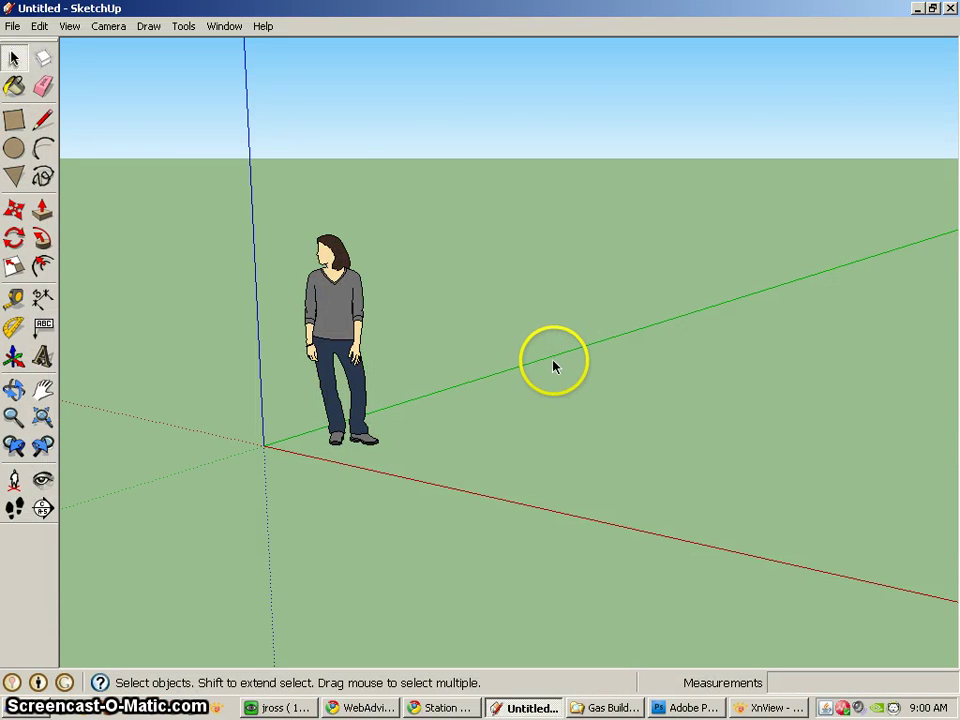
scroll(545, 405, down, 5)
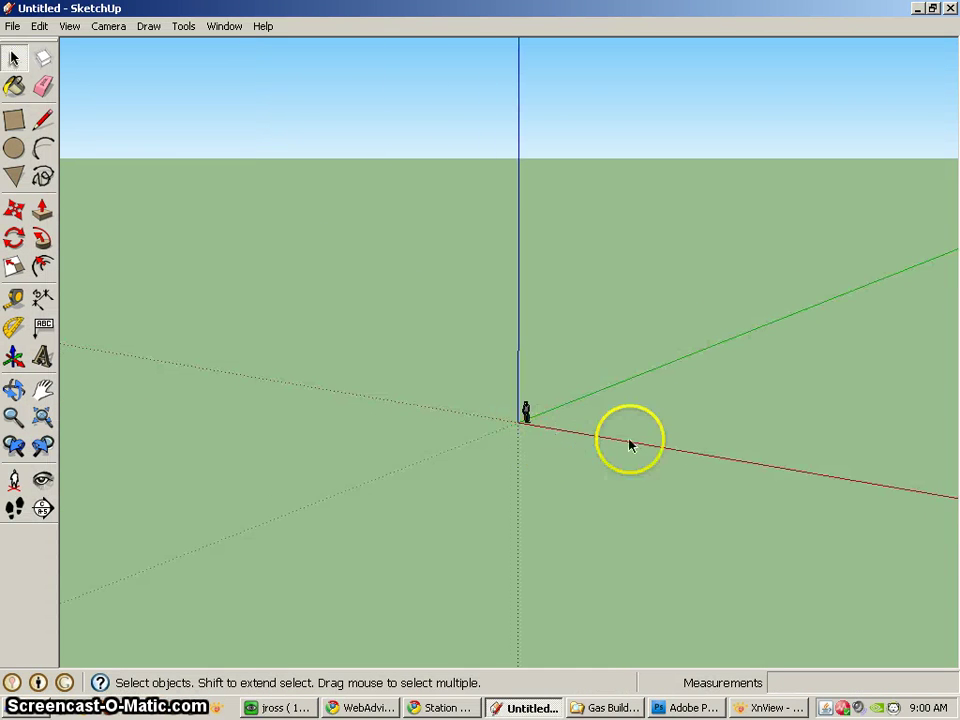
mouse_move(630, 444)
middle_down()
mouse_move(544, 444)
mouse_move(332, 514)
mouse_move(630, 405)
mouse_move(684, 403)
mouse_move(667, 411)
middle_up()
scroll(300, 537, up, 1)
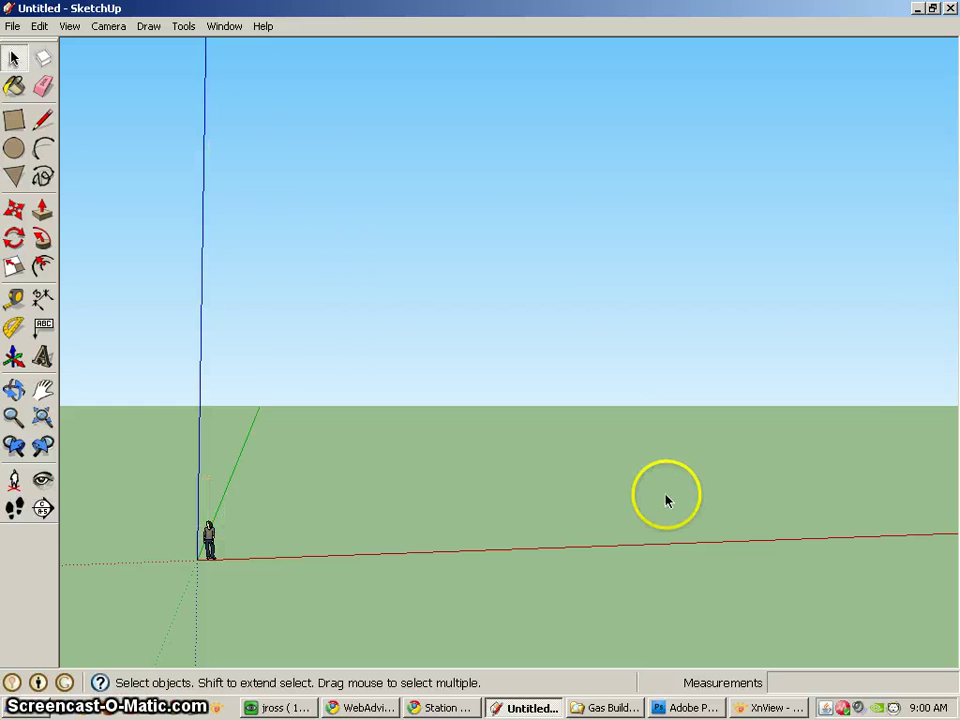
Start a file import and browse the ThawSpace (T:) drive through VIDEOTUTS and SketchUpTuts3 to the Gas Building folder.
click(12, 26)
click(50, 259)
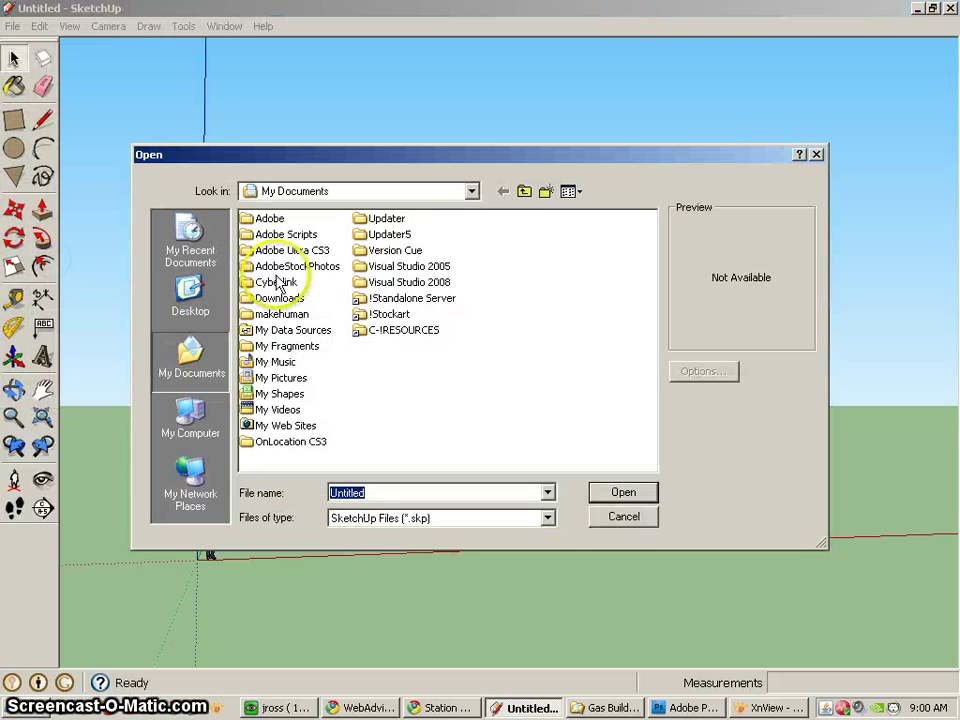
click(186, 293)
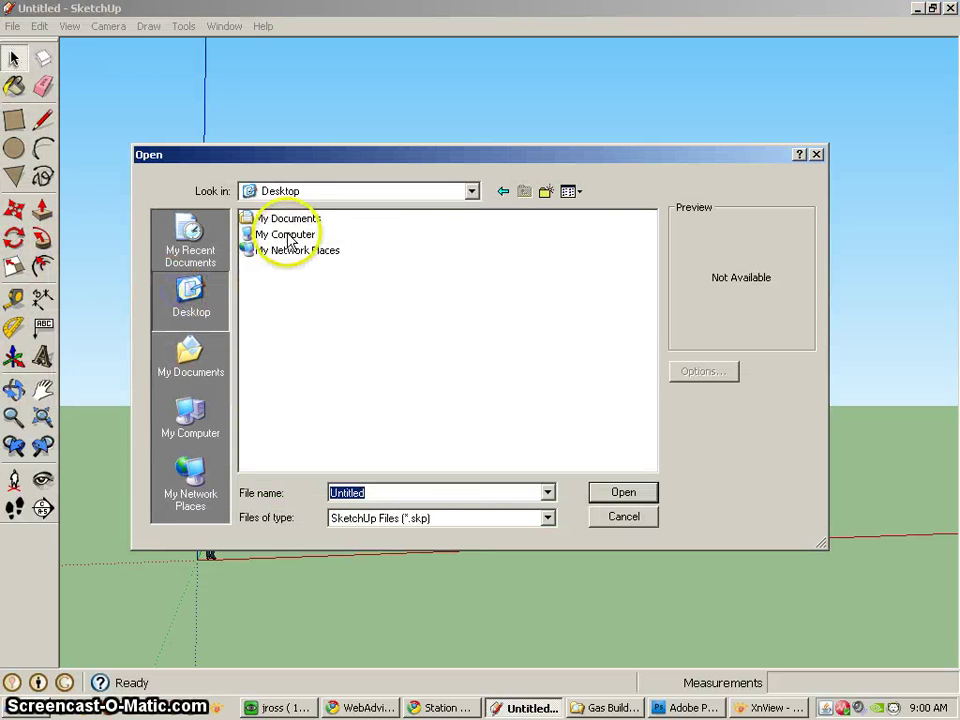
double_click(289, 236)
double_click(312, 267)
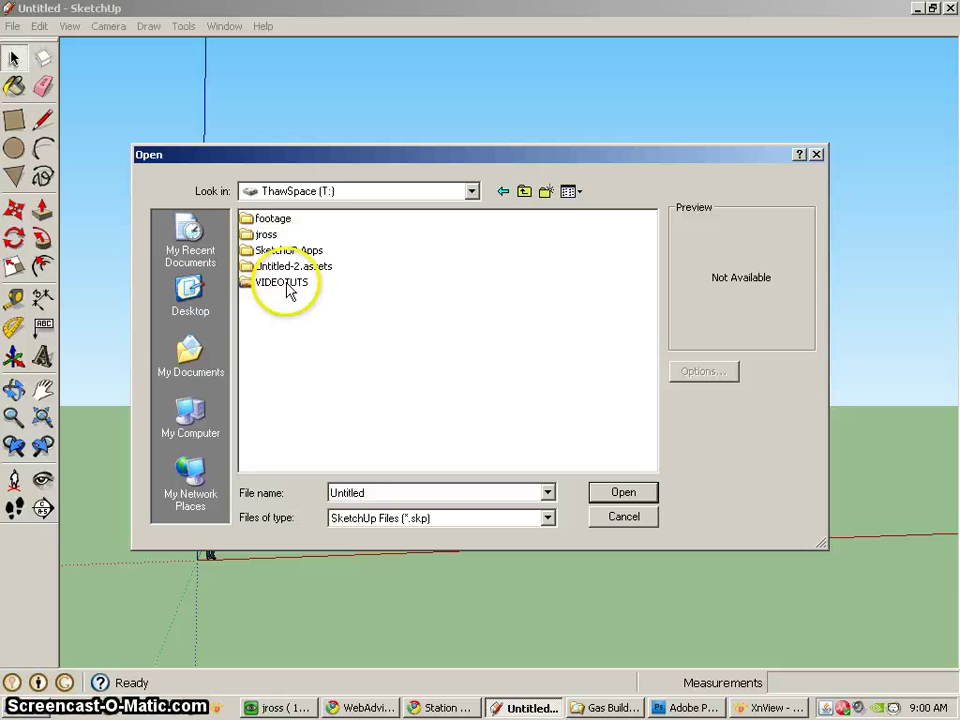
double_click(289, 284)
double_click(289, 281)
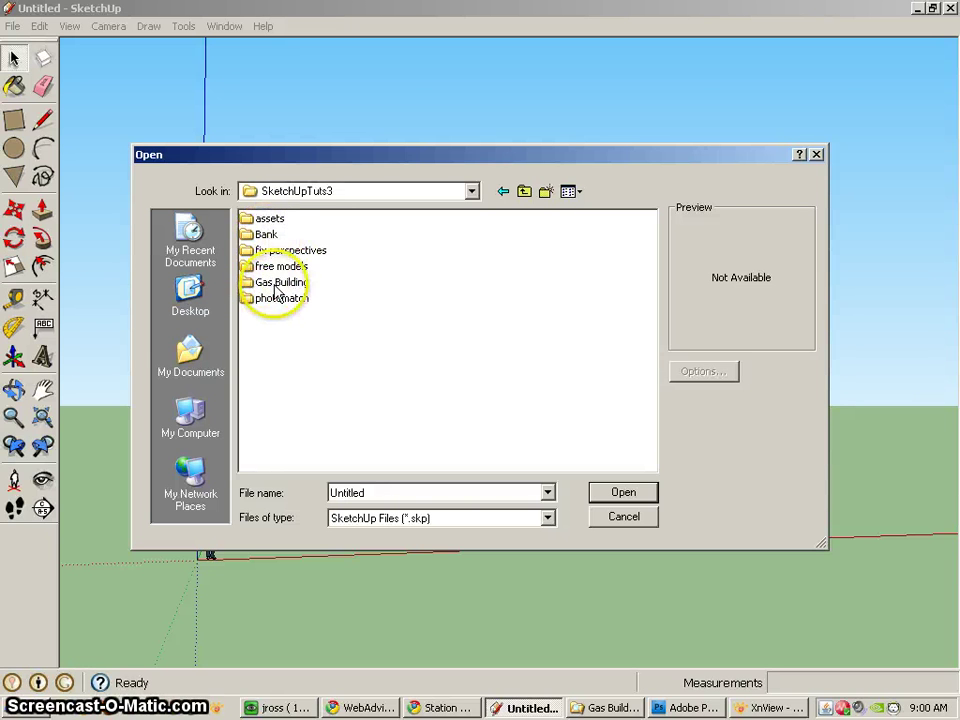
double_click(274, 283)
List all supported image types, import facade_front.jpg as an image, and place it upright by the scale figure, about 56' 7" wide.
click(368, 516)
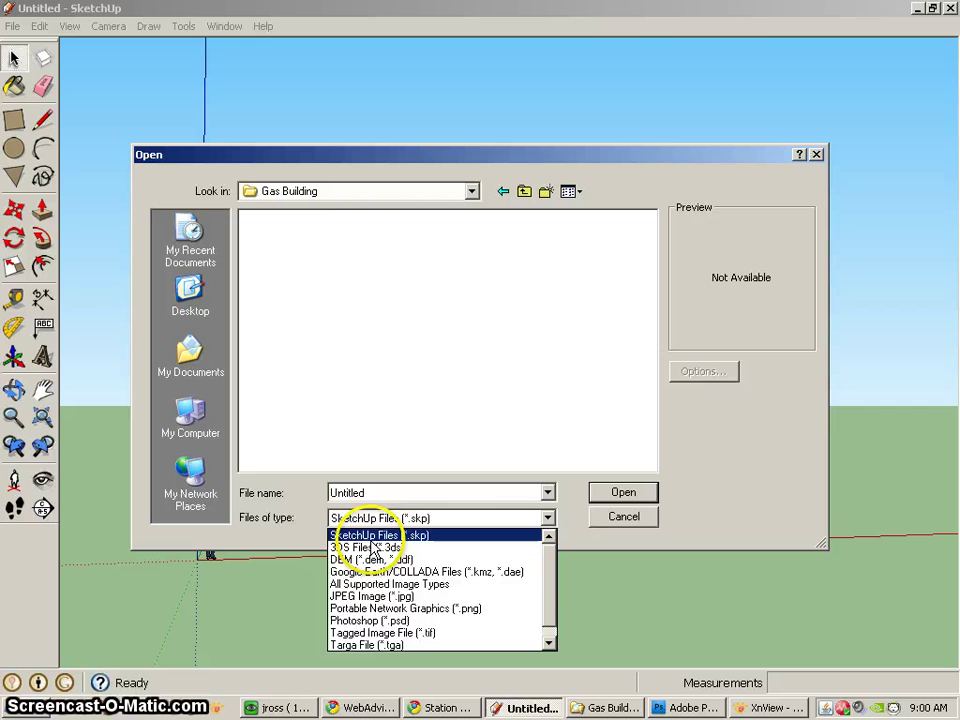
click(375, 584)
click(288, 219)
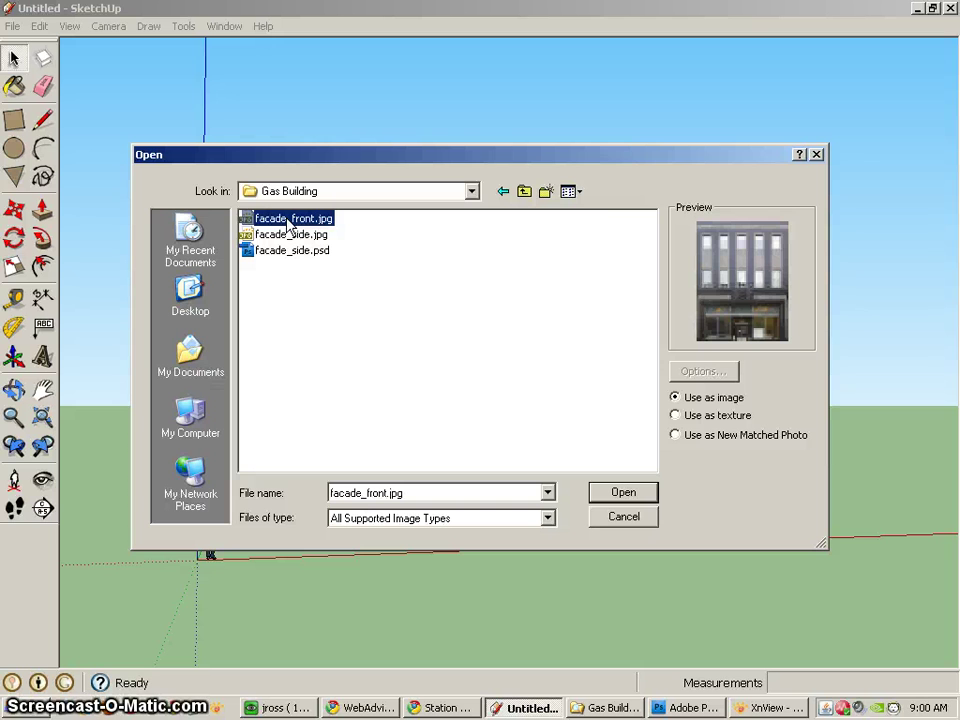
click(621, 494)
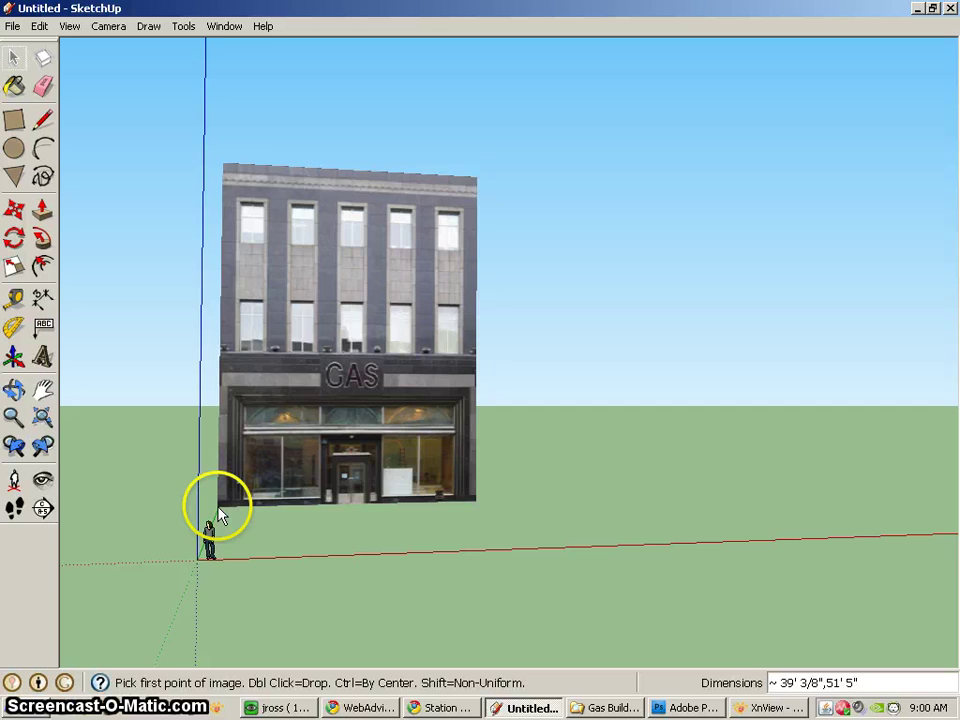
mouse_move(219, 514)
middle_down()
mouse_move(246, 450)
mouse_move(236, 497)
mouse_move(205, 540)
mouse_move(225, 510)
middle_up()
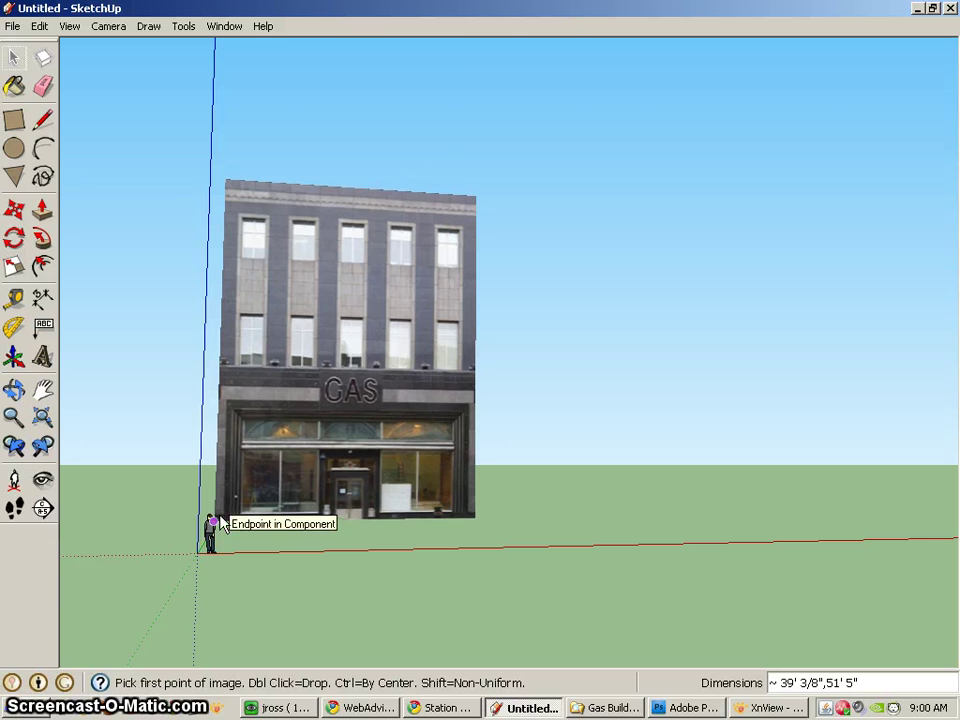
click(214, 518)
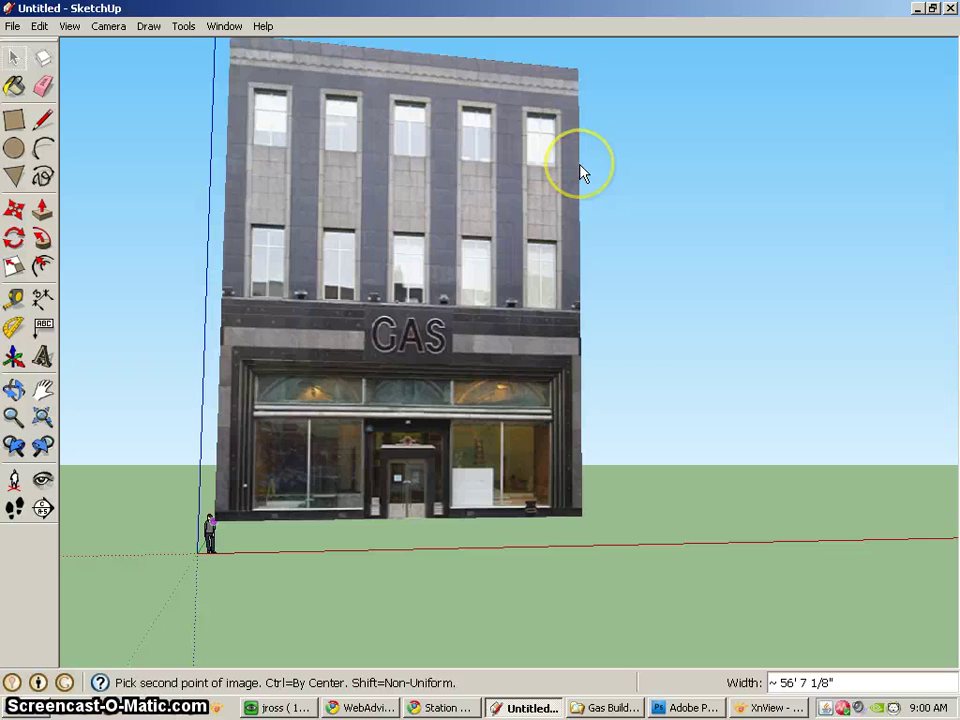
click(579, 162)
Move the facade image about 26' 3" so its near lower corner sits on the green axis.
key(o)
drag(186, 536, 345, 546)
key(space)
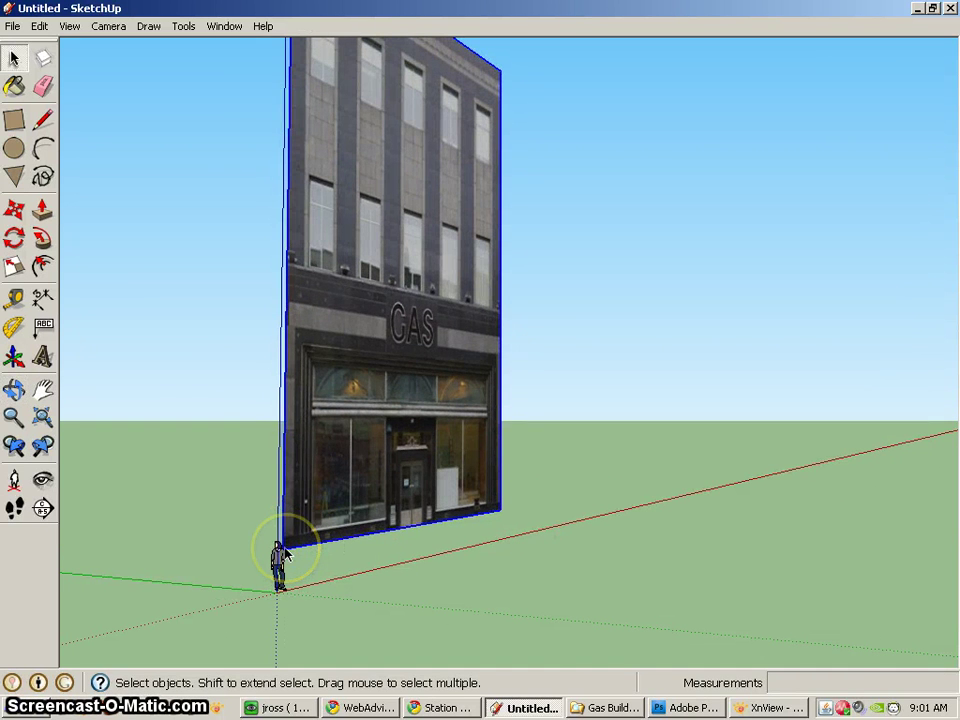
key(m)
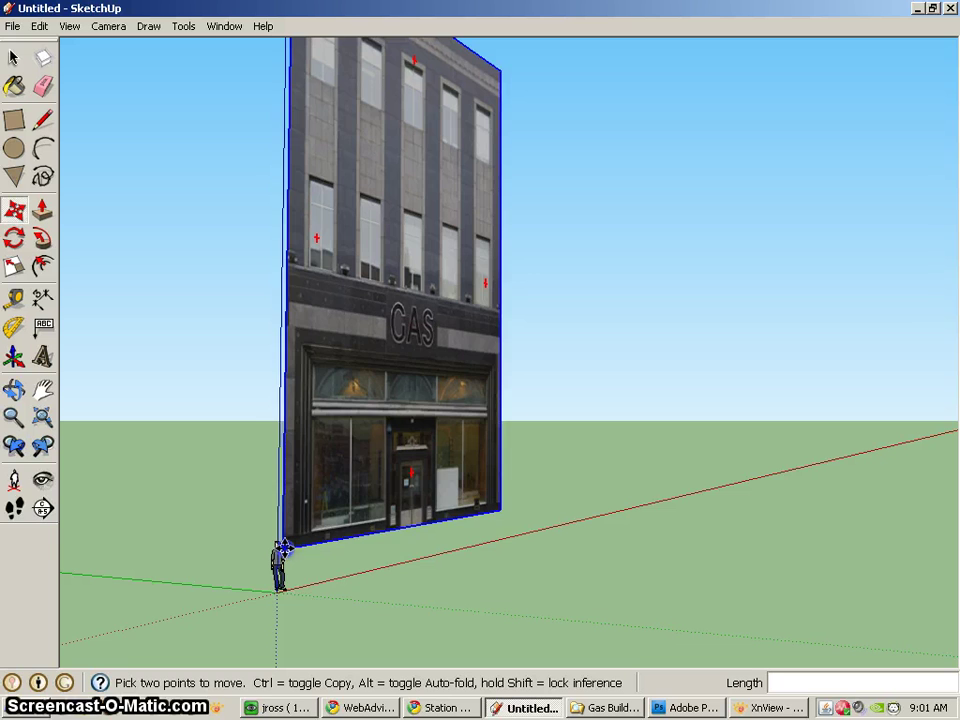
drag(288, 545, 103, 581)
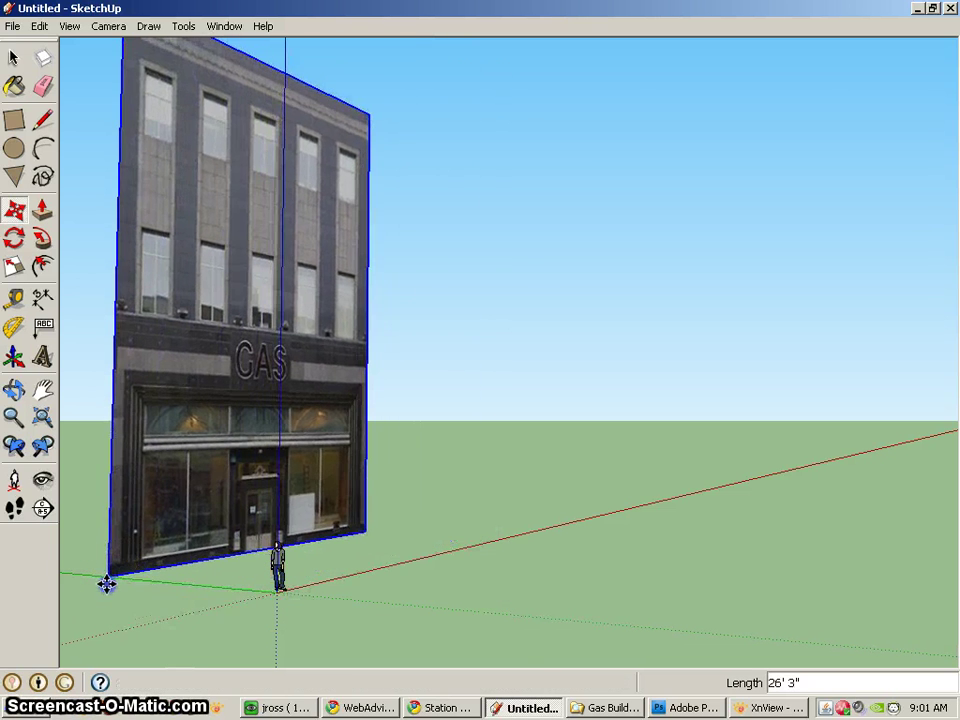
click(404, 560)
Scale the facade image up slightly from its far upper corner and deselect it.
middle_drag(404, 560, 86, 617)
middle_drag(536, 471, 467, 444)
key(s)
drag(570, 194, 643, 166)
middle_drag(500, 378, 581, 531)
click(13, 58)
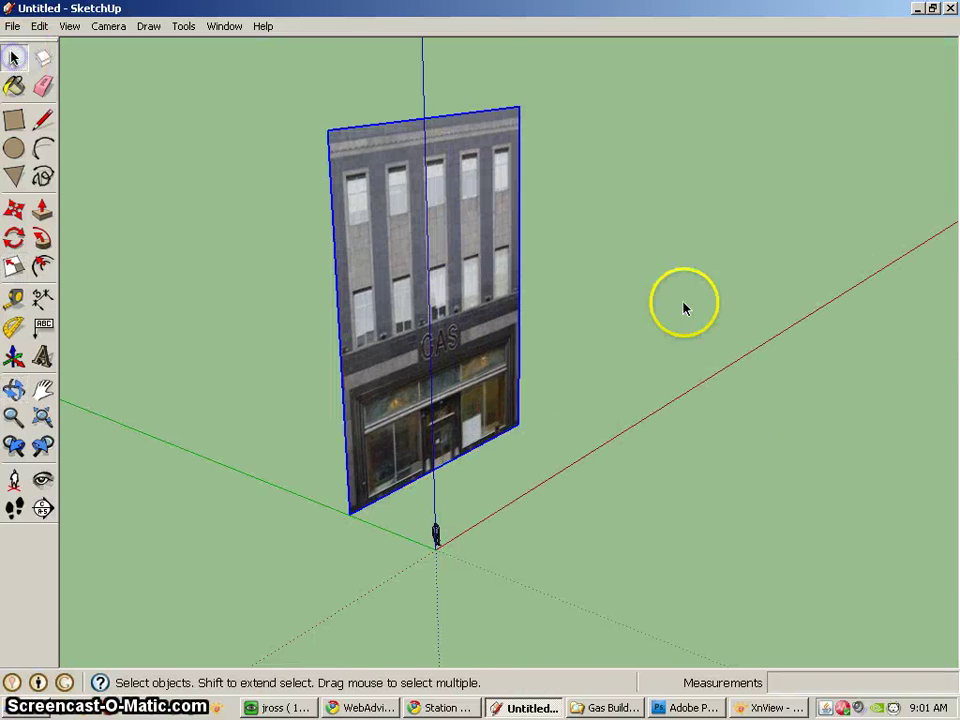
click(684, 303)
middle_drag(523, 408, 306, 493)
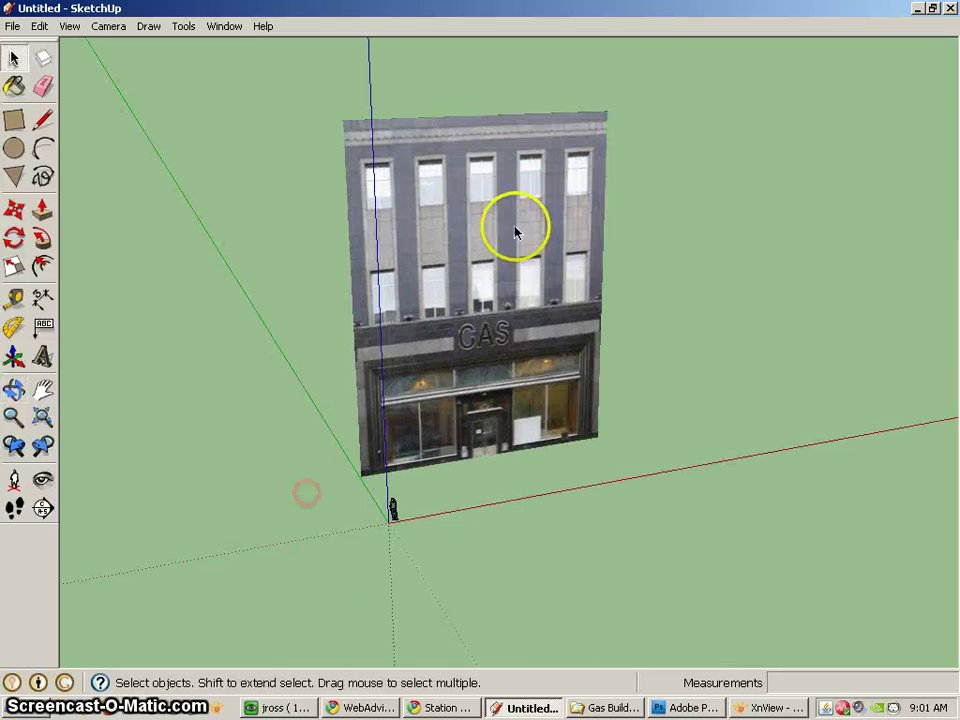
Explode the imported front facade image so it becomes an editable textured face, and leave it deselected.
click(514, 229)
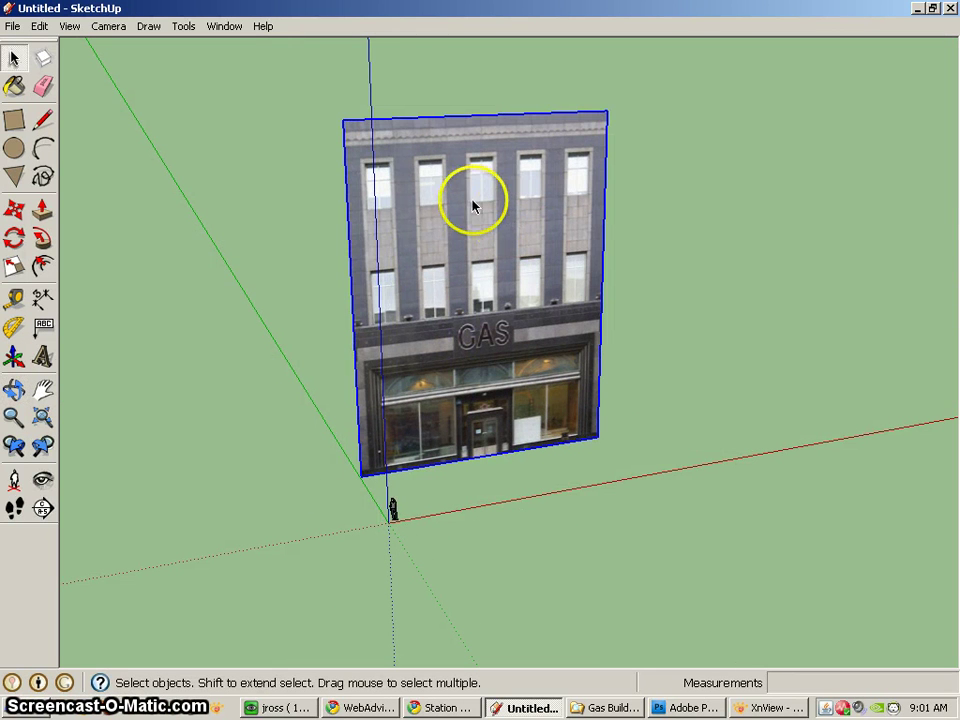
click(474, 215)
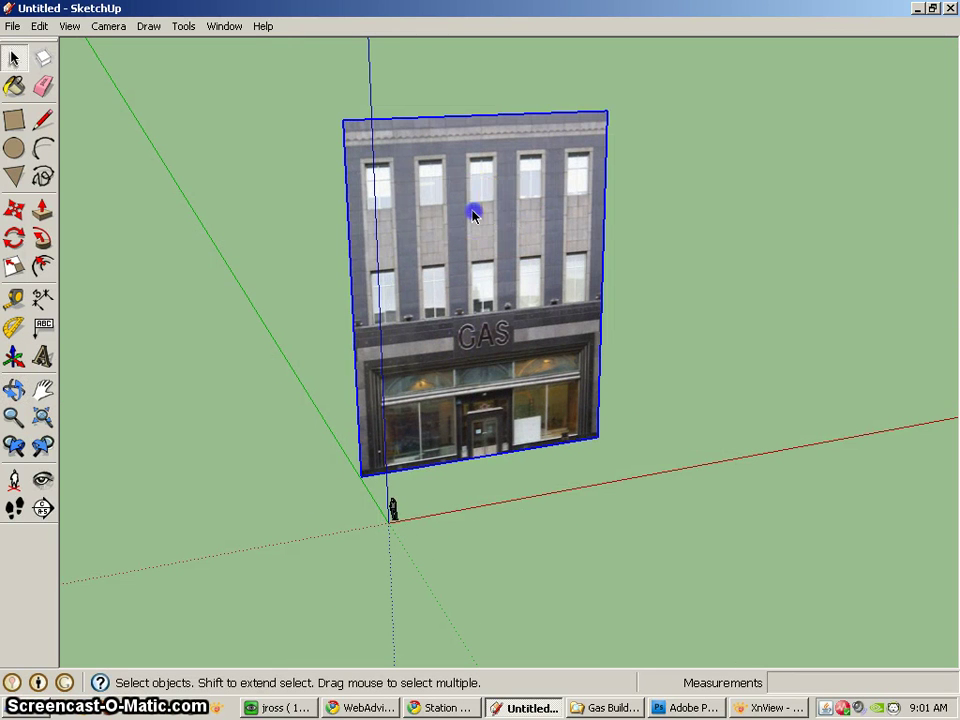
right_click(344, 140)
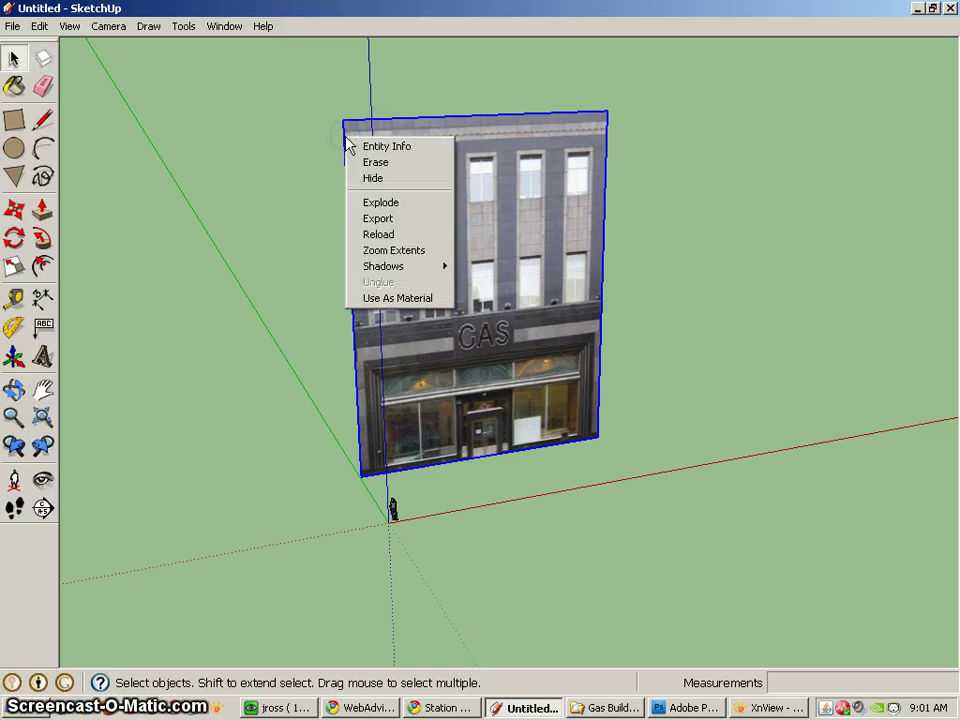
click(393, 206)
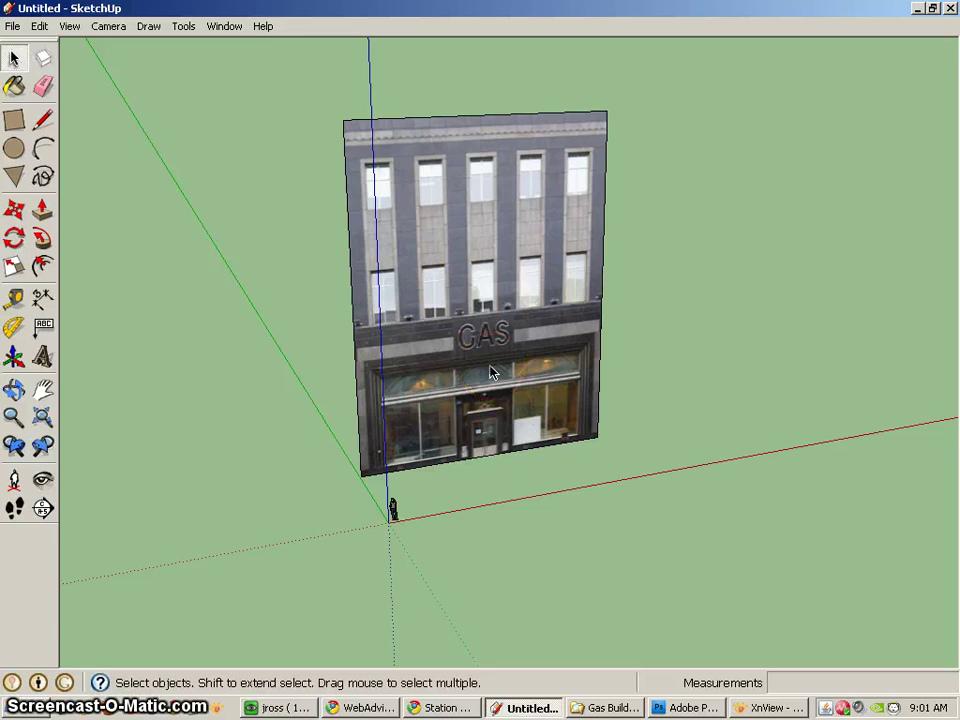
click(348, 131)
click(316, 275)
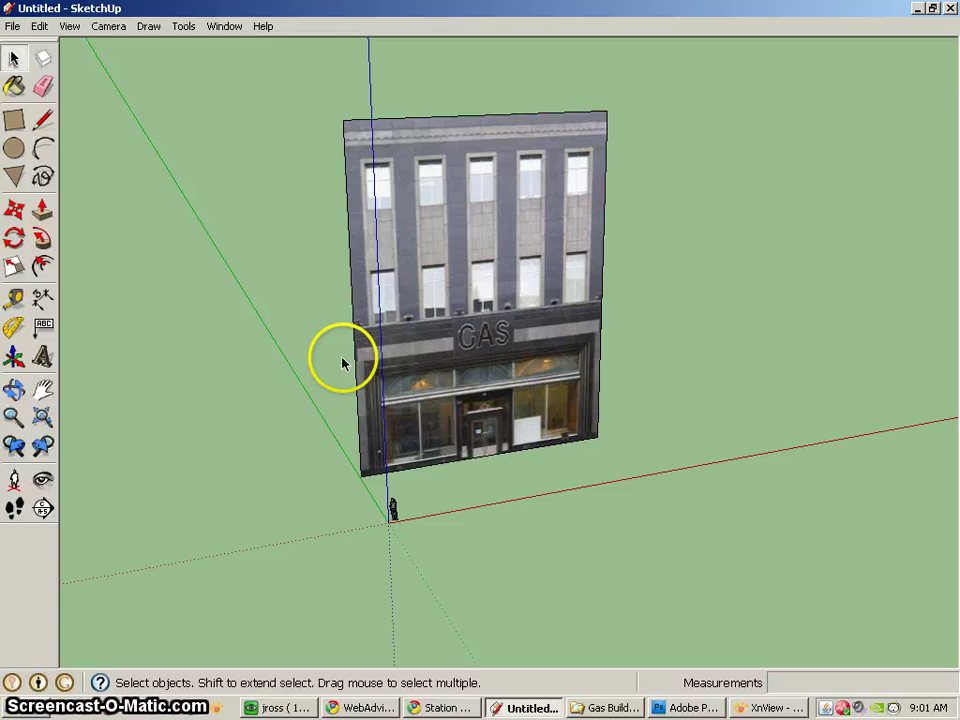
middle_drag(360, 368, 604, 338)
right_click(444, 261)
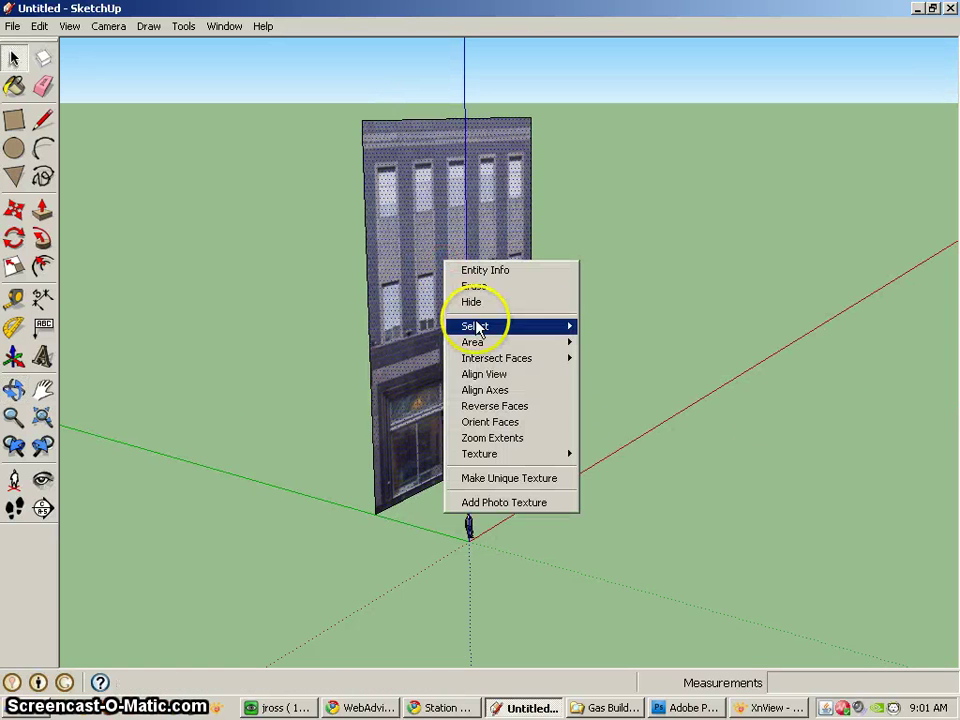
mouse_move(473, 321)
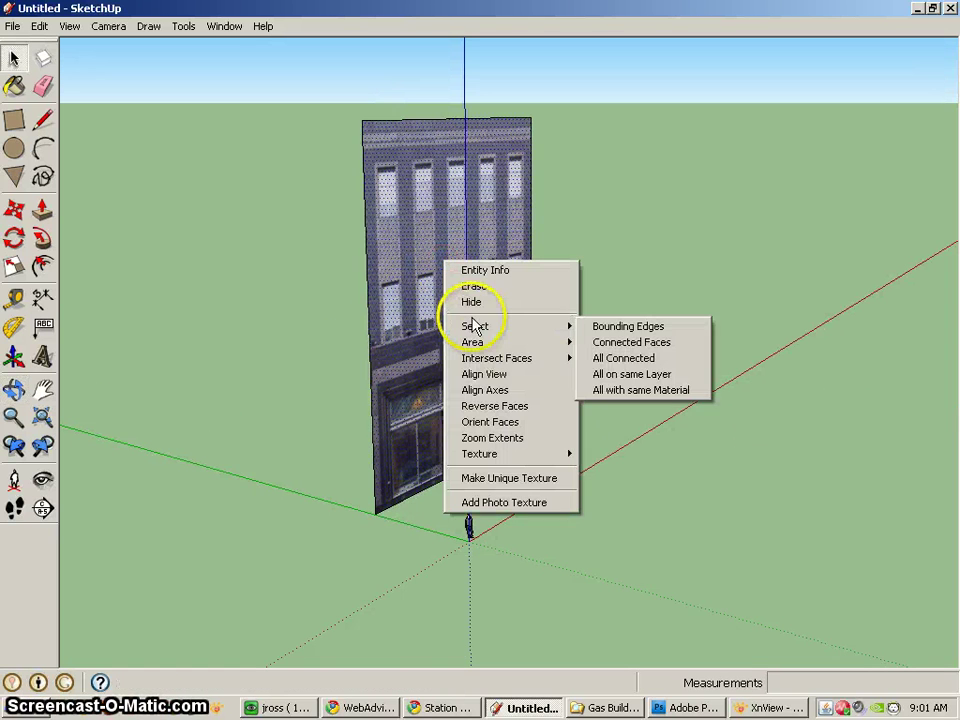
click(303, 332)
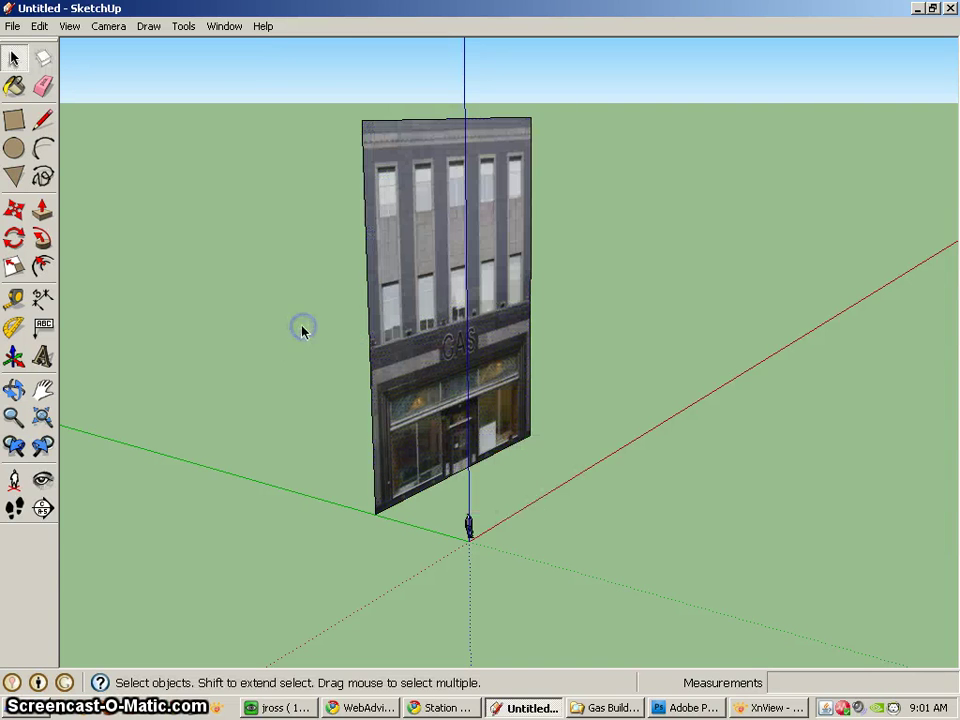
Extrude the facade face backward along the green axis about 62' 8 5/16" with Push/Pull to form the building block.
click(374, 316)
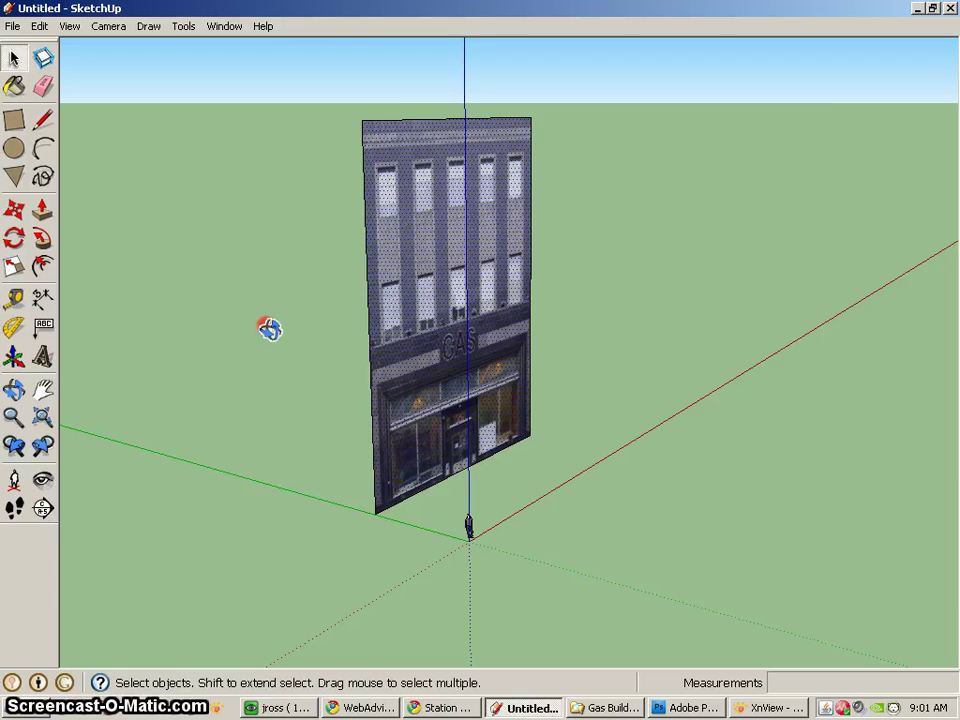
middle_drag(269, 329, 617, 336)
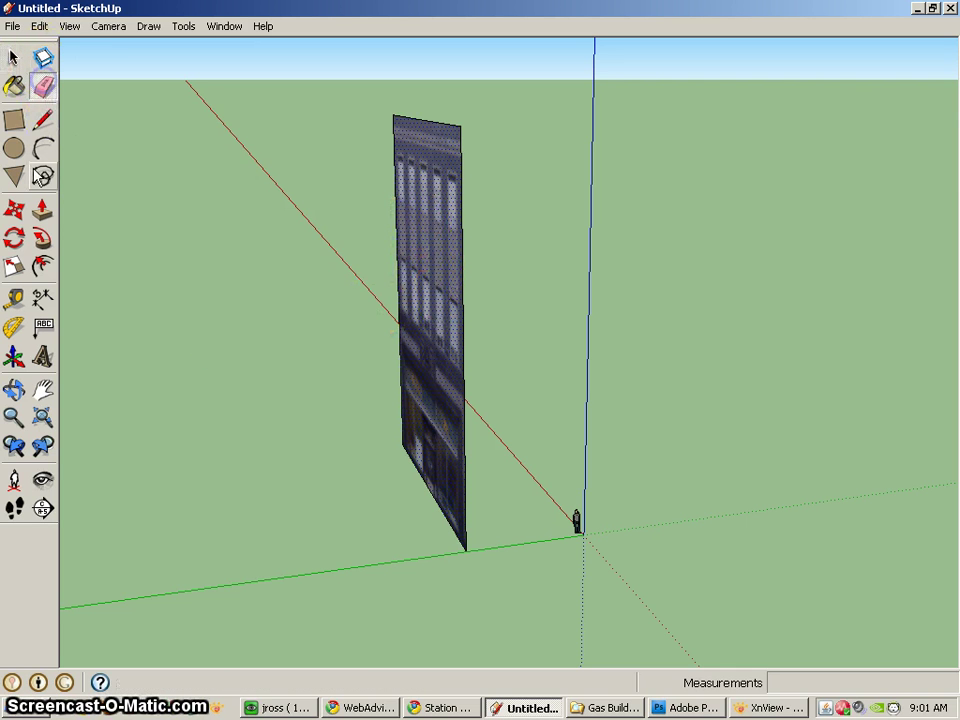
click(44, 210)
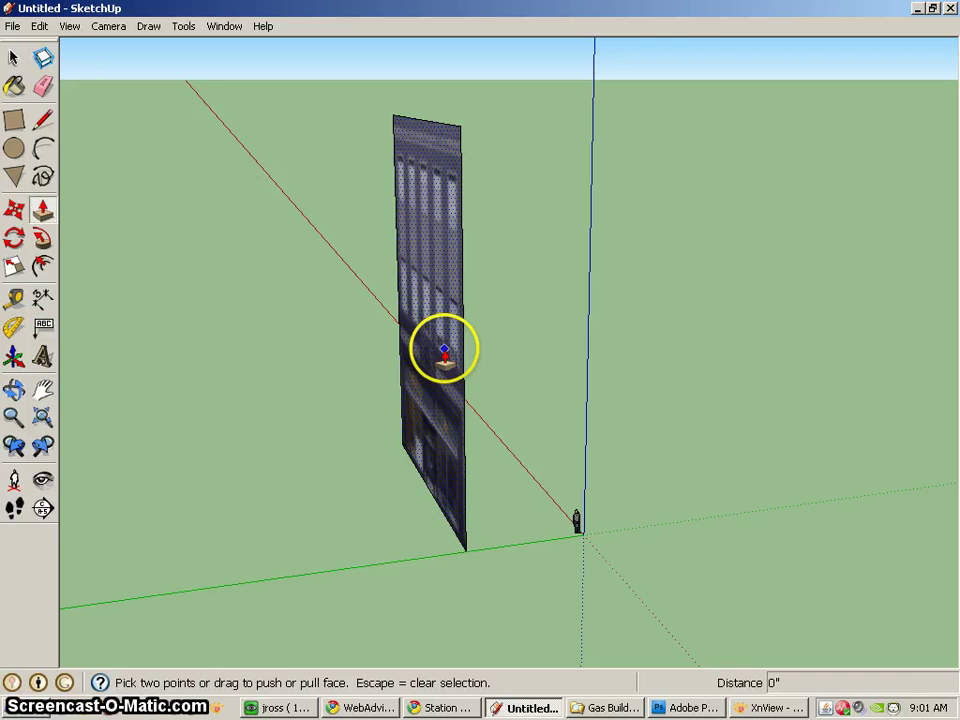
drag(444, 352, 133, 360)
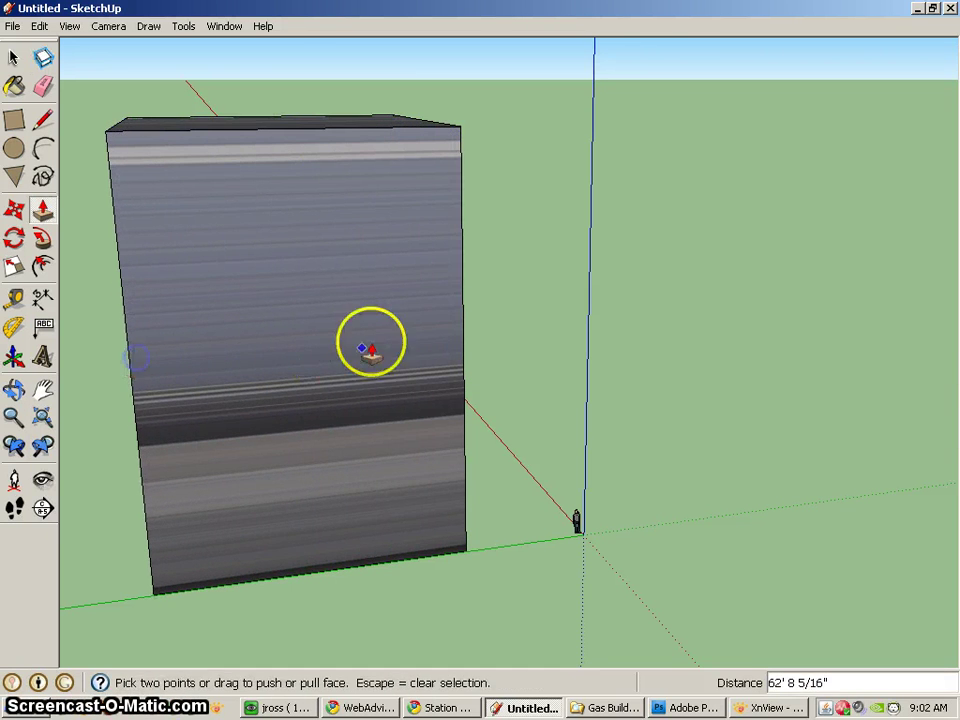
Examine the extruded block's rear and side walls and the texture options of the streaked side wall.
middle_drag(369, 343, 568, 386)
middle_drag(259, 510, 771, 476)
drag(508, 332, 476, 343)
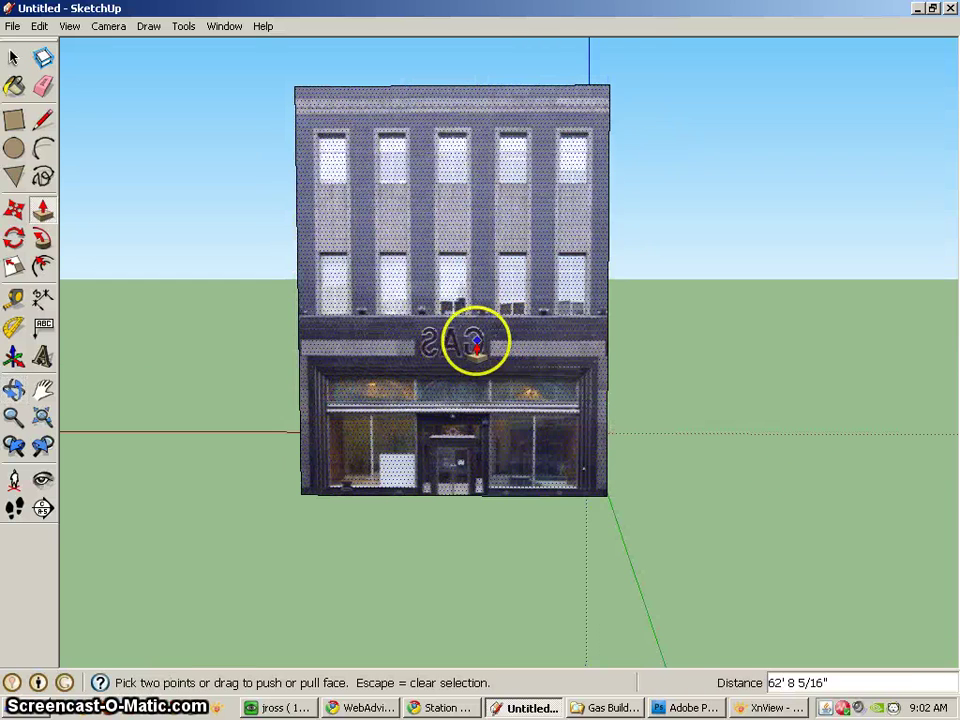
middle_drag(572, 356, 426, 354)
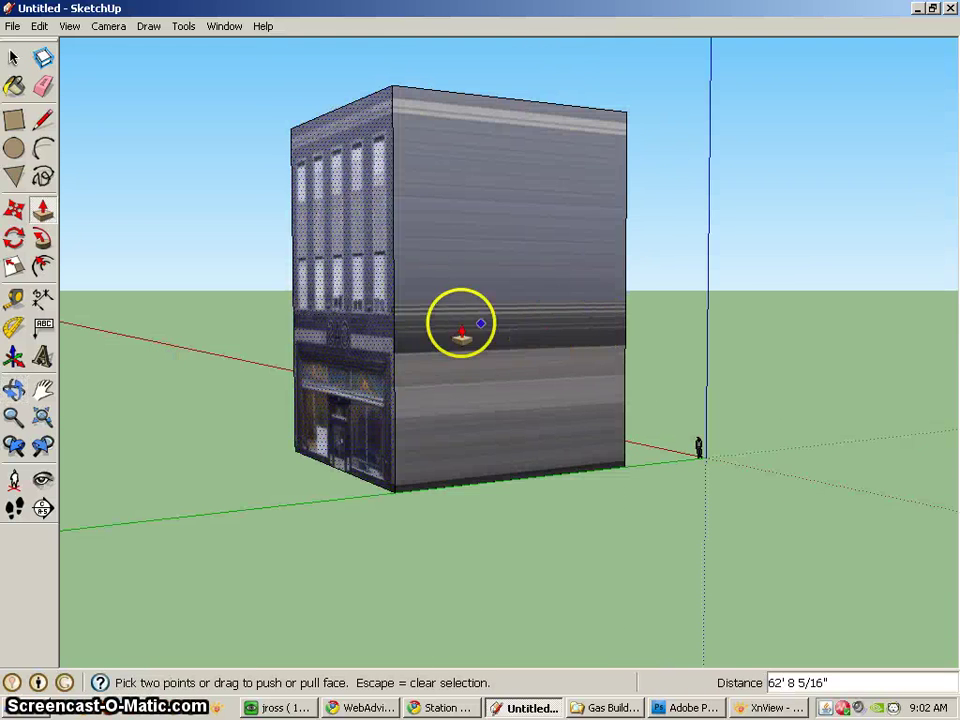
click(13, 58)
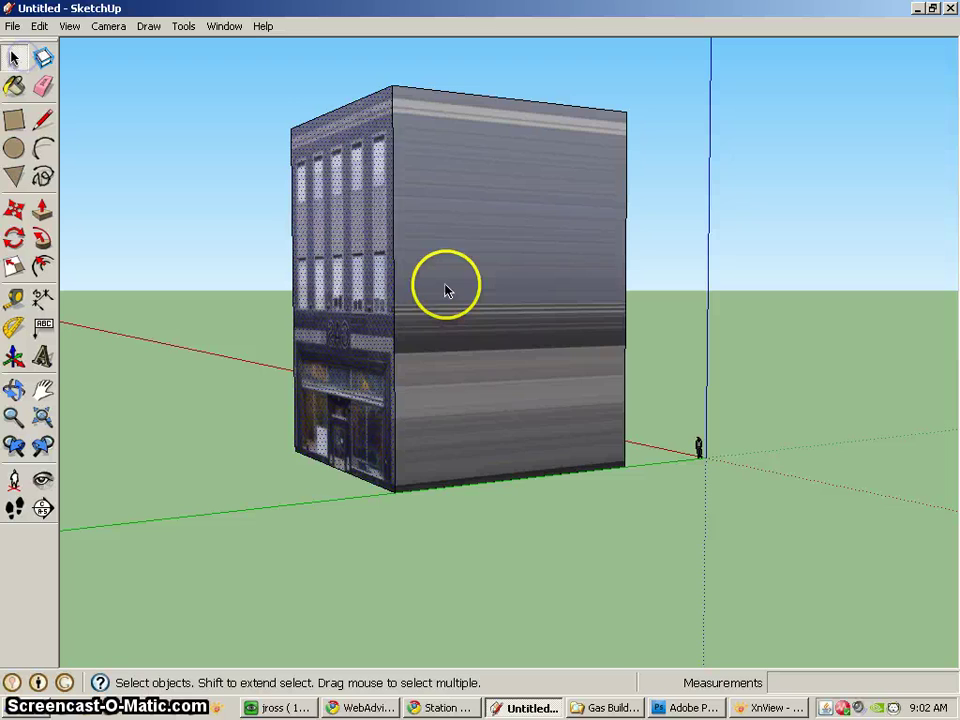
click(452, 288)
right_click(455, 289)
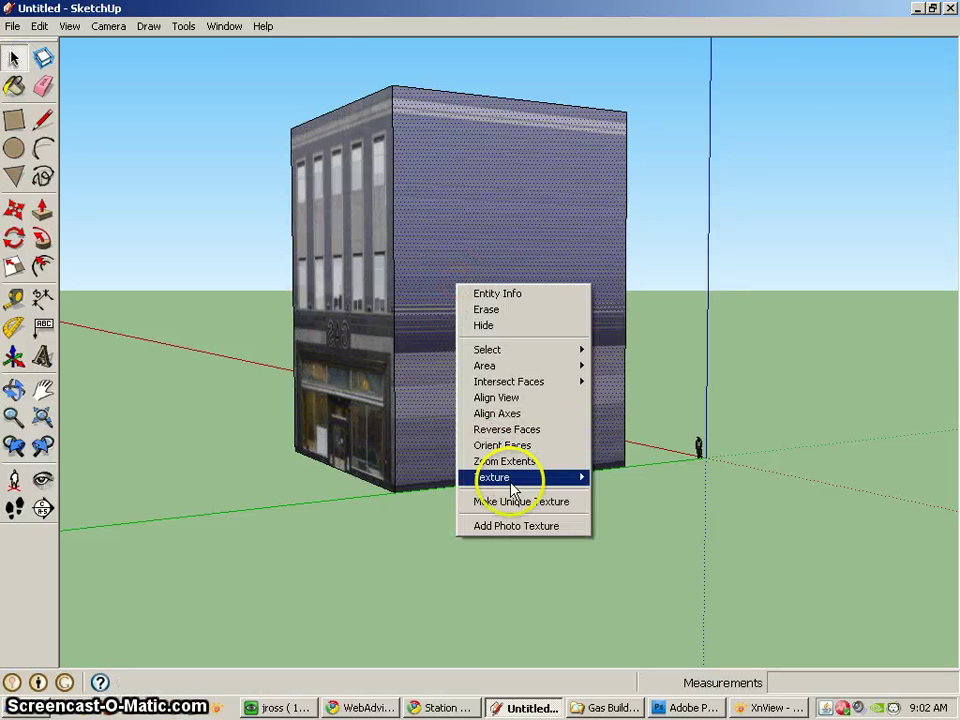
mouse_move(510, 478)
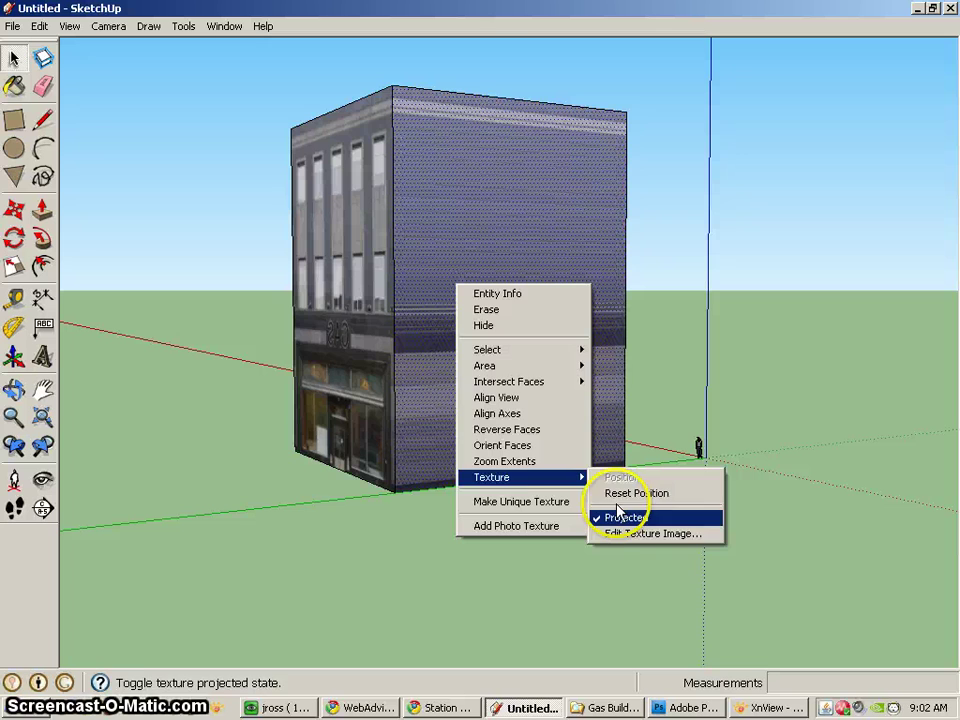
Turn off the projected texture setting on the block's rear wall, which shows the mirrored facade.
click(360, 369)
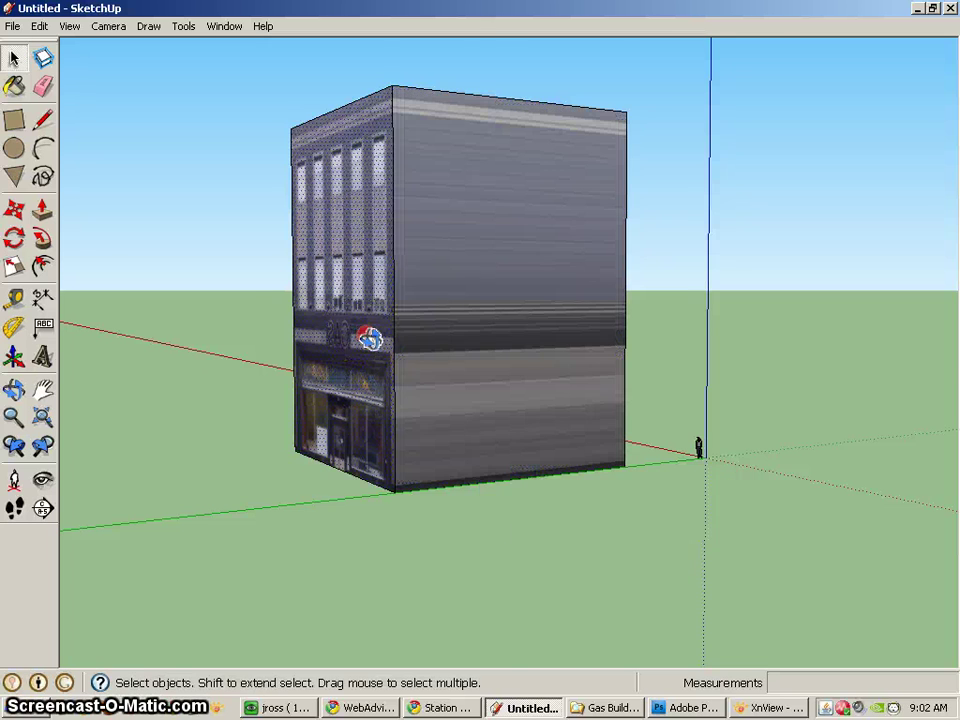
middle_drag(360, 369, 724, 341)
middle_drag(467, 349, 480, 350)
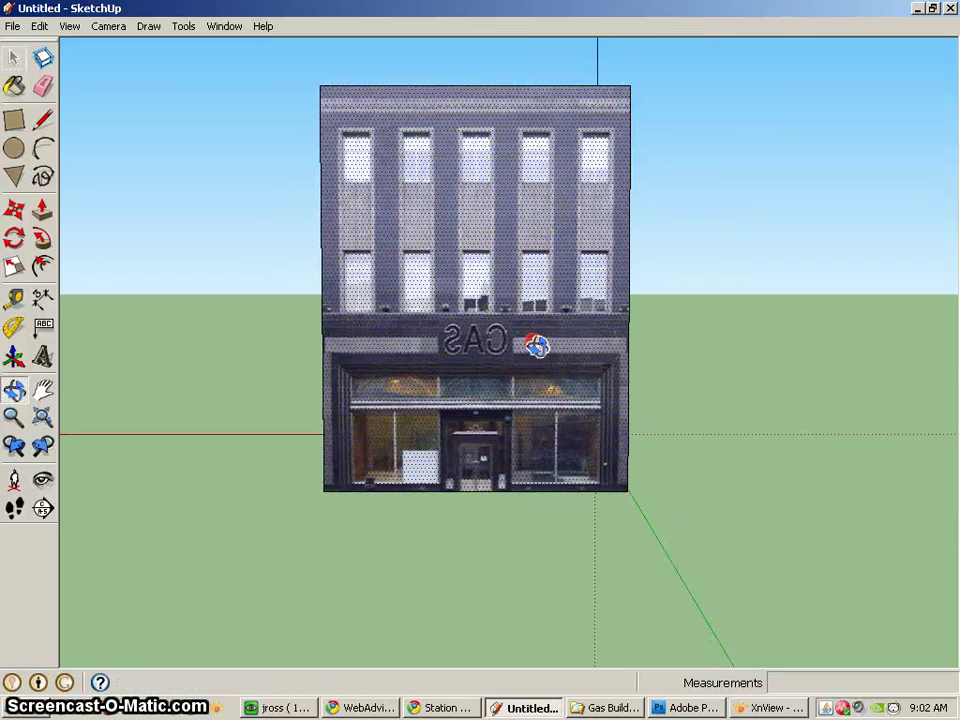
right_click(476, 339)
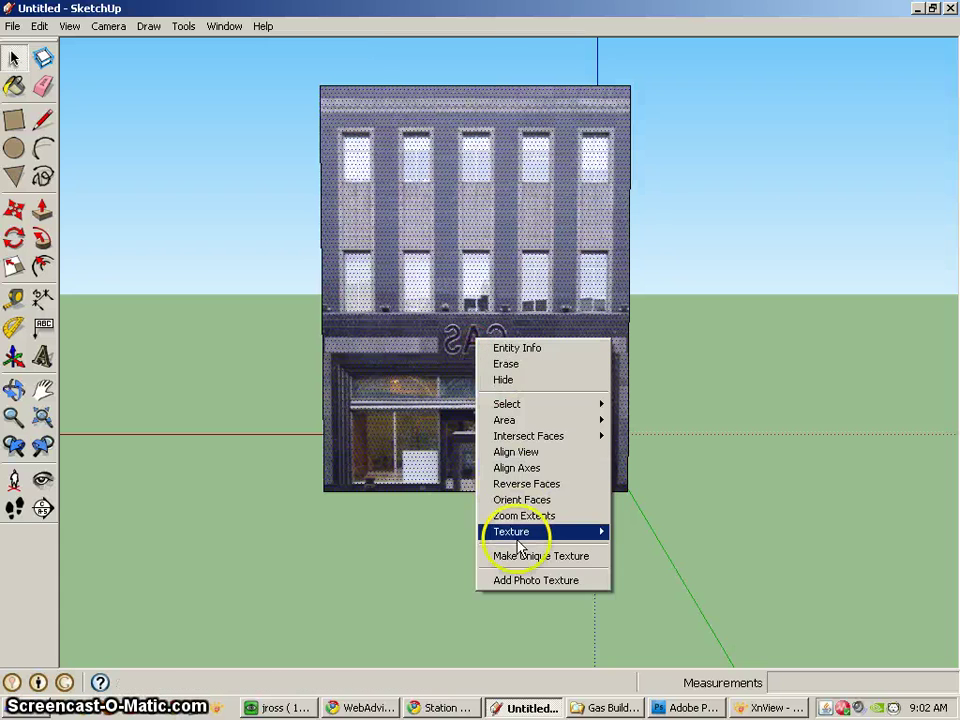
mouse_move(517, 535)
click(648, 572)
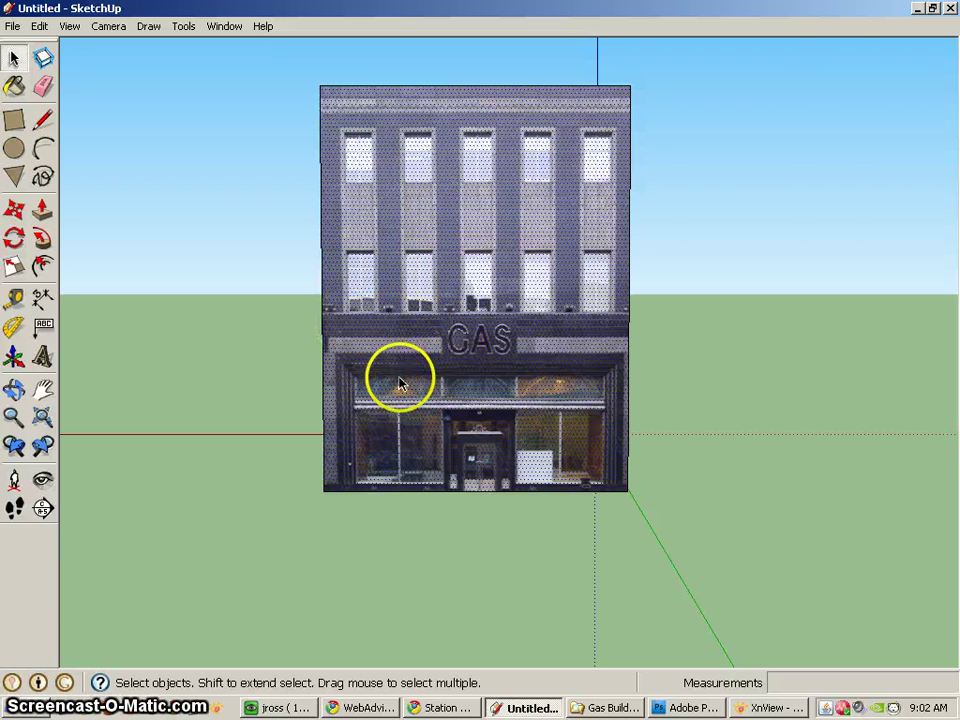
Turn off the projected texture setting on the streaked side wall away from the green axis.
middle_drag(410, 384, 506, 343)
right_click(506, 344)
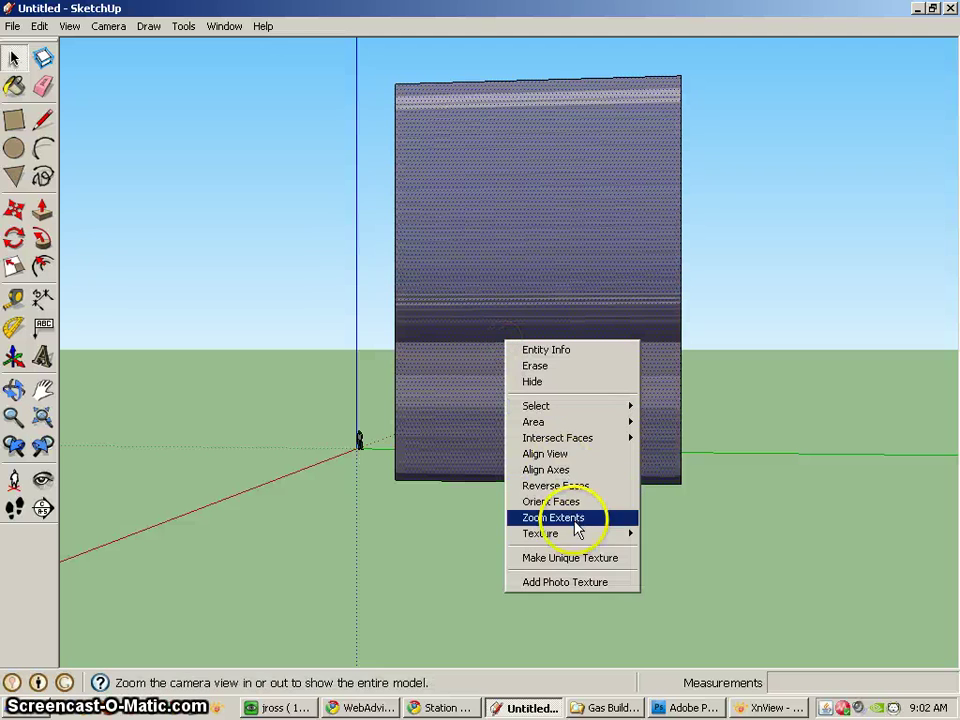
mouse_move(575, 534)
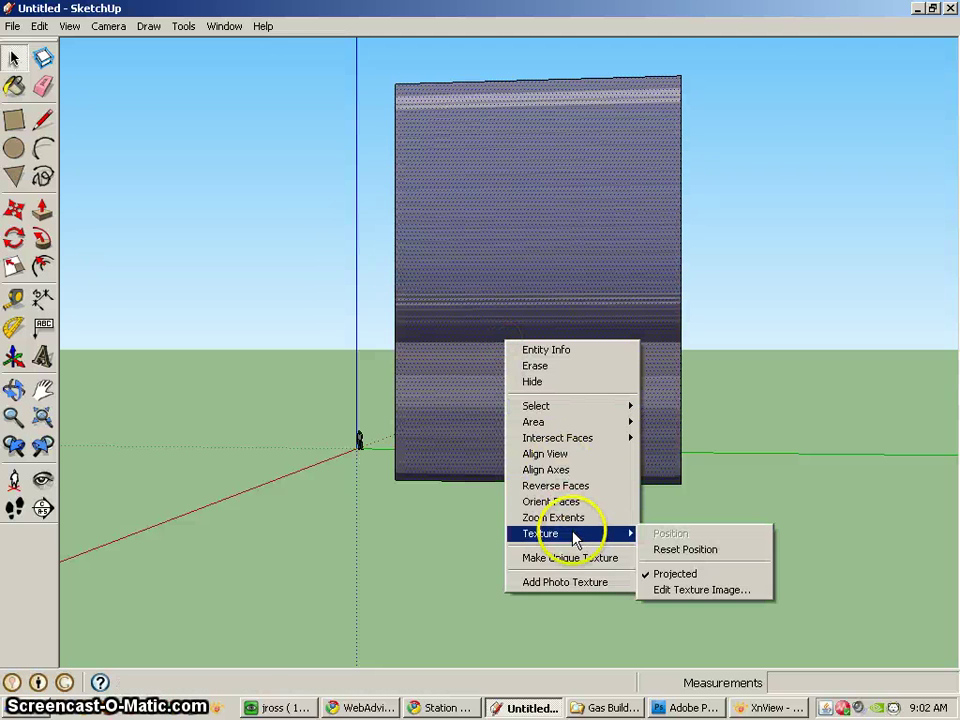
click(673, 574)
Turn off the projected texture setting on the streaked side wall standing on the green axis.
middle_drag(530, 467, 471, 342)
right_click(471, 342)
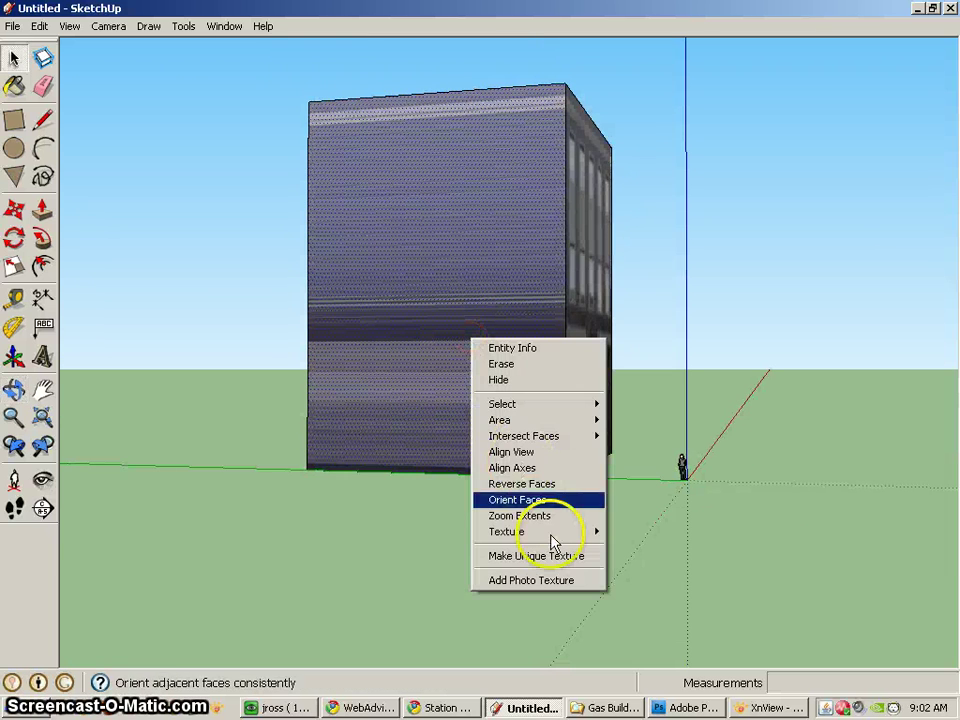
mouse_move(551, 541)
click(677, 570)
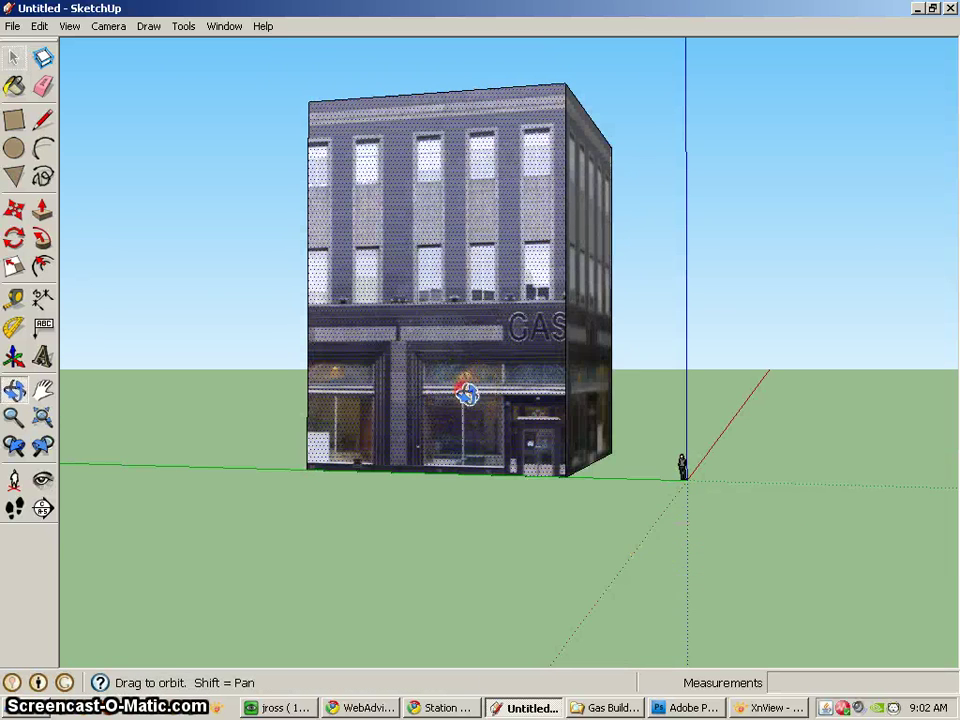
Reposition the texture on the side wall along the green axis, fitting its pins to the wall's four corners so one facade image fills it.
middle_drag(467, 392, 326, 404)
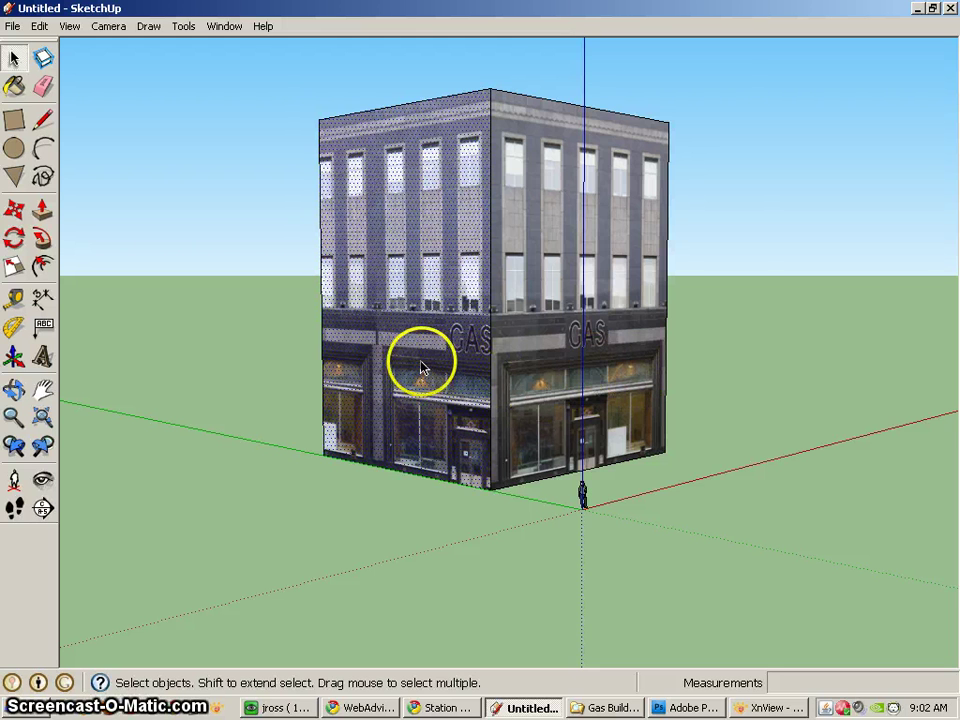
middle_drag(422, 366, 630, 372)
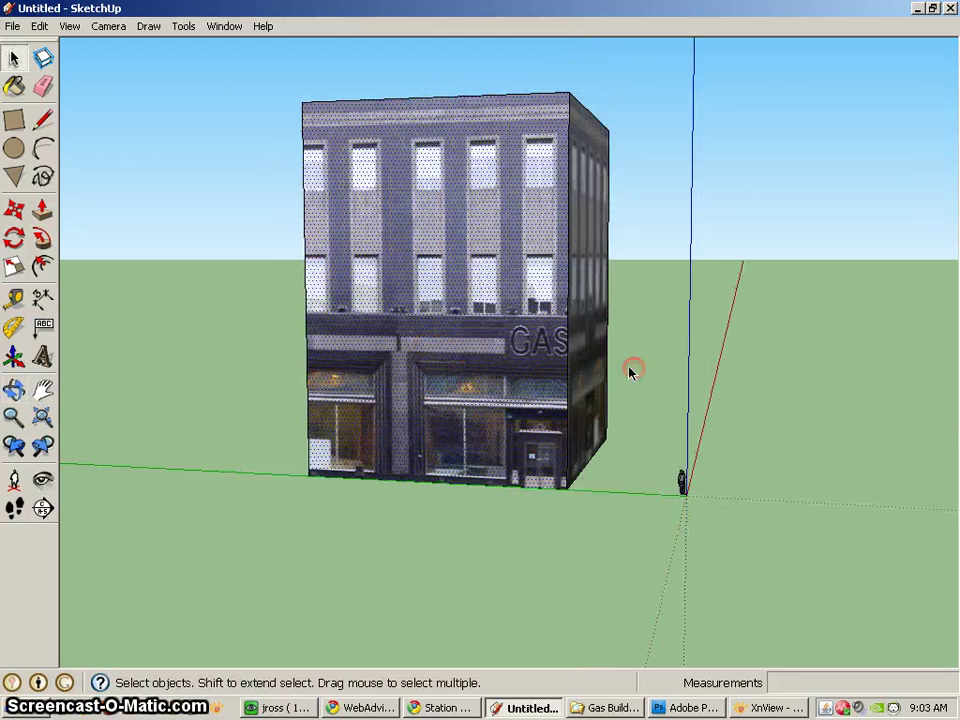
middle_drag(430, 405, 538, 392)
right_click(415, 398)
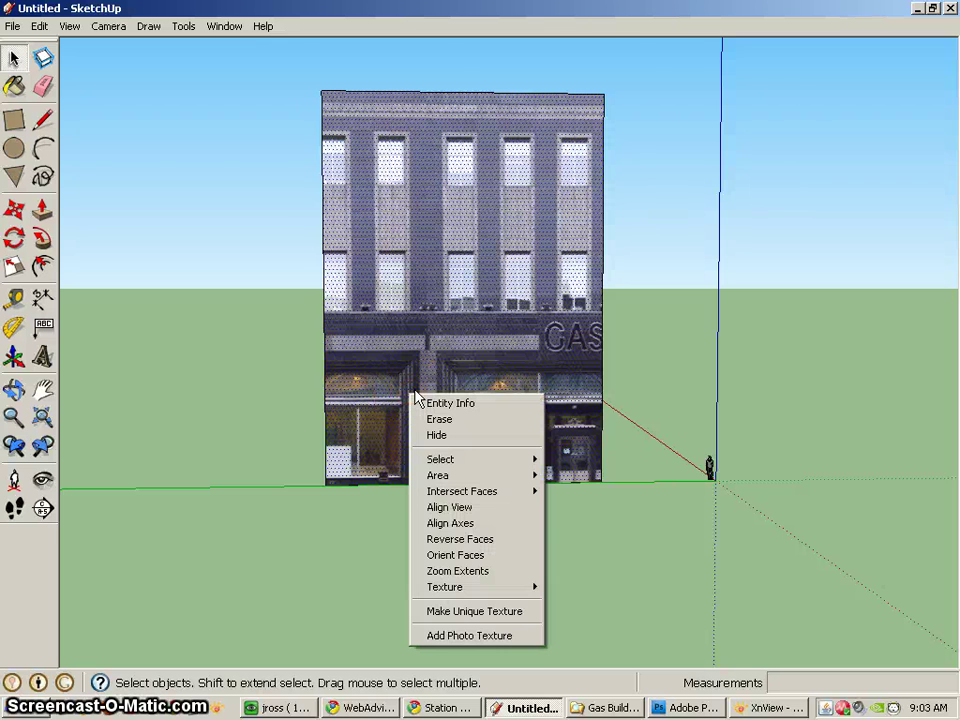
mouse_move(445, 587)
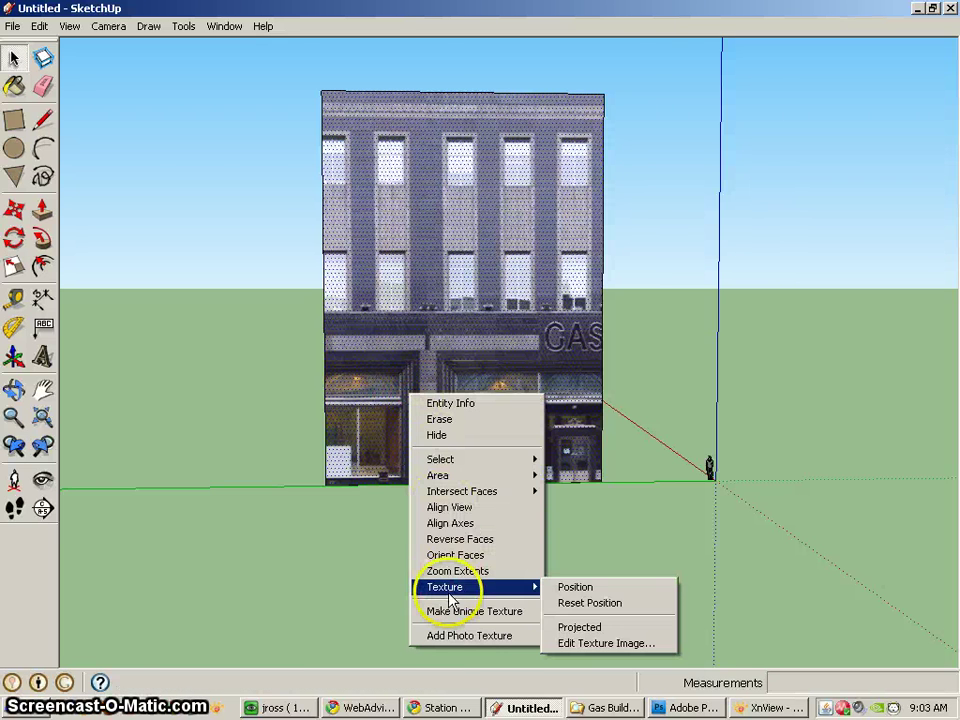
click(577, 589)
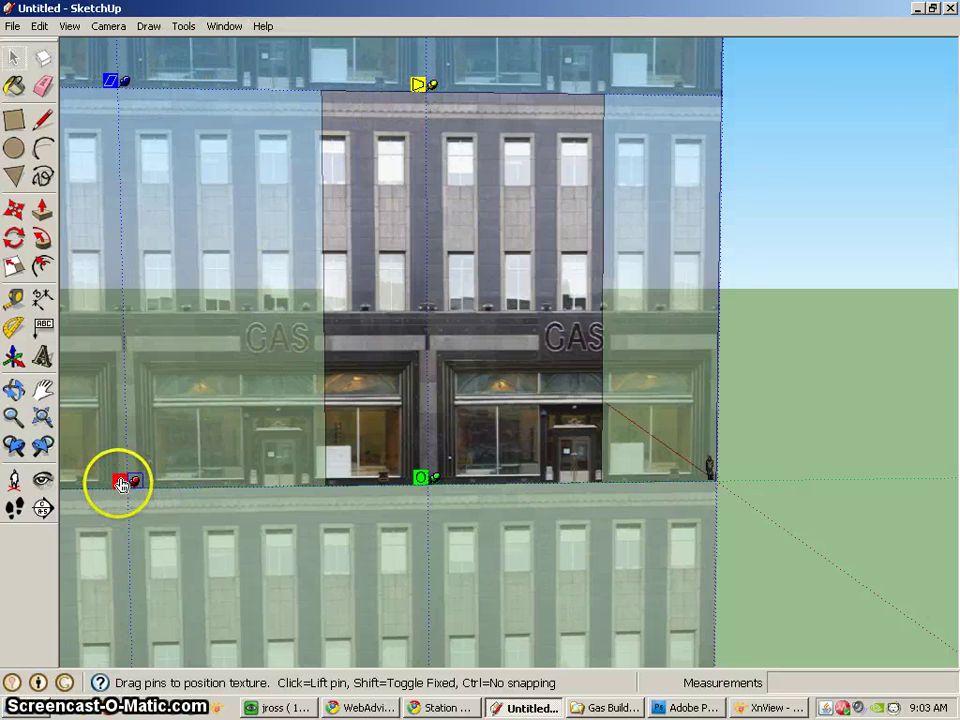
drag(118, 486, 320, 488)
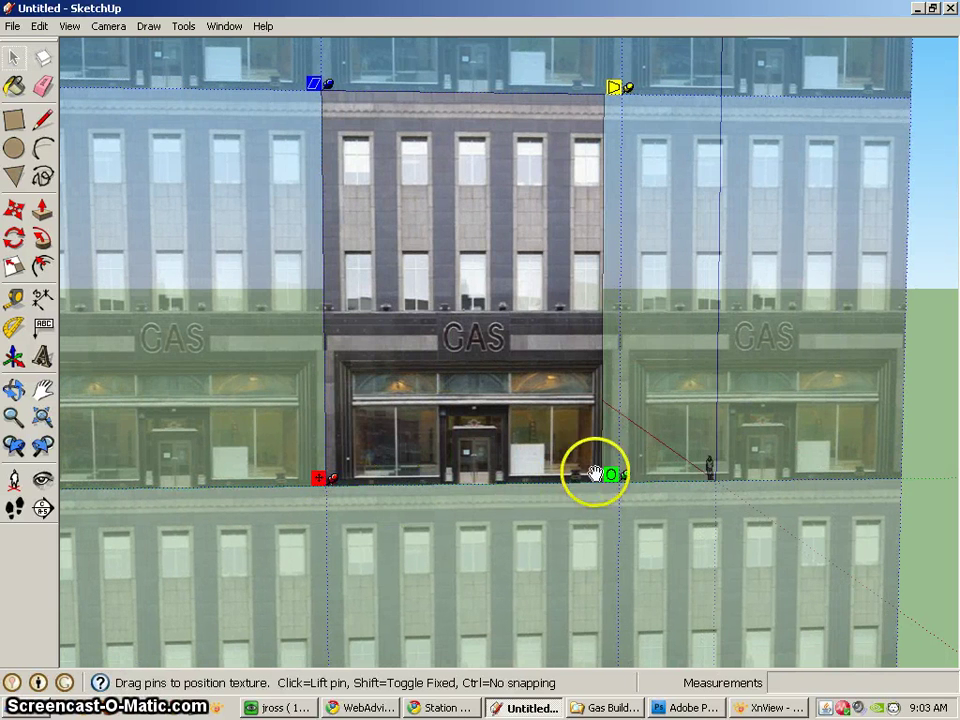
drag(624, 480, 607, 480)
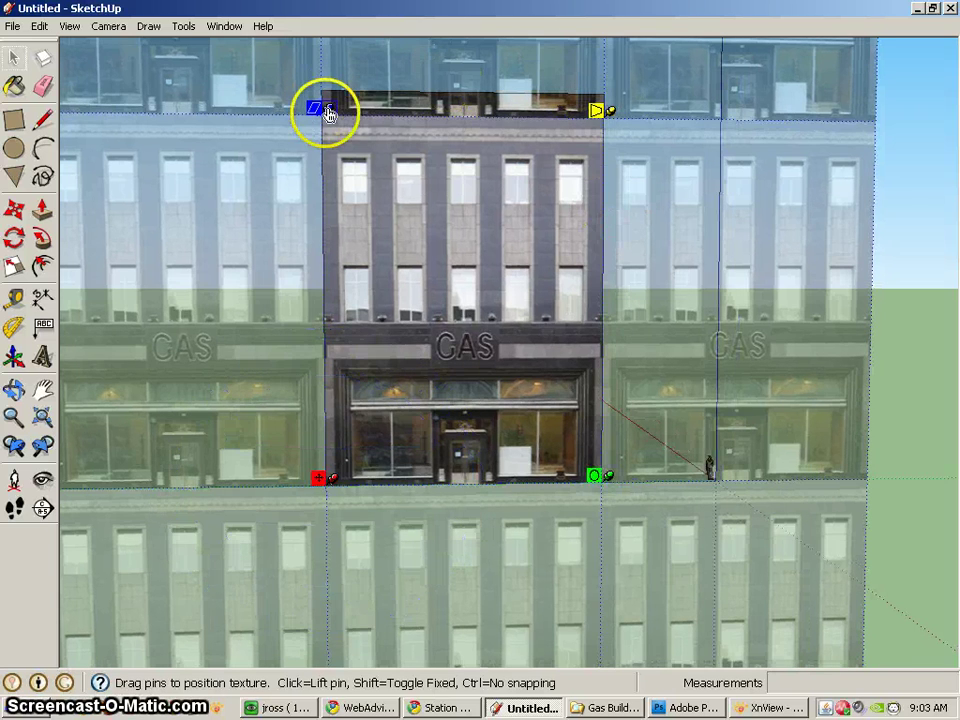
drag(326, 115, 321, 96)
drag(579, 94, 616, 91)
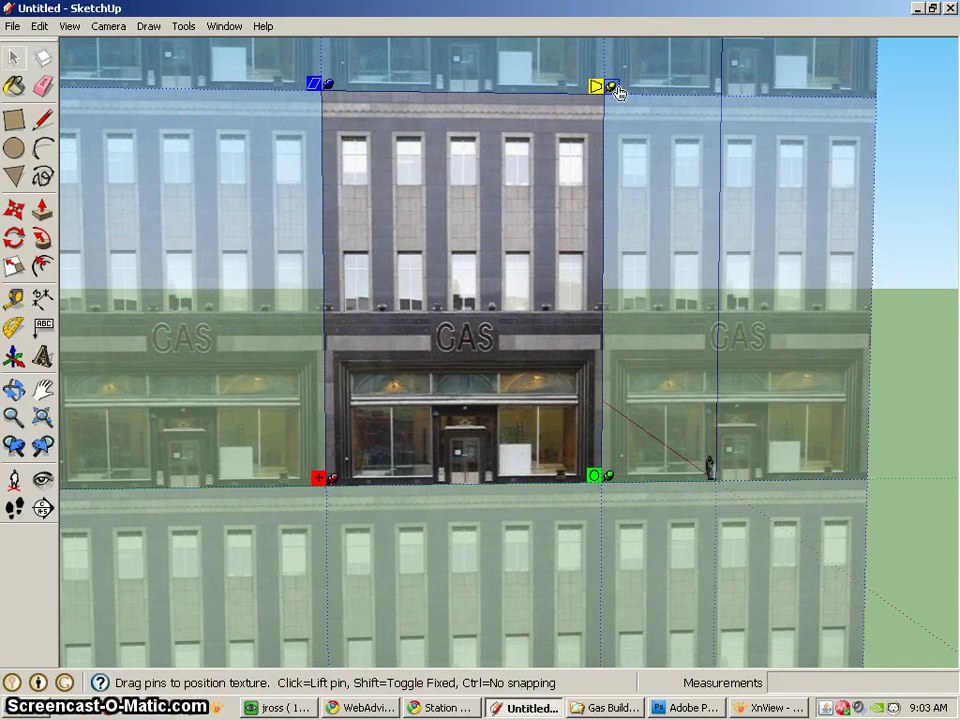
right_click(614, 93)
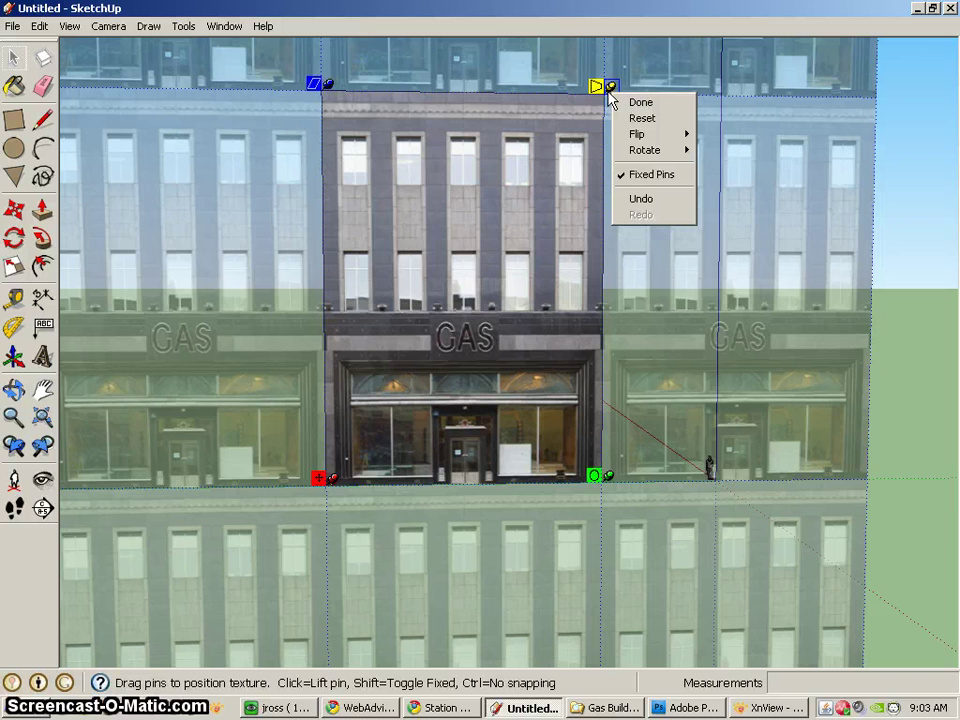
click(403, 124)
right_click(392, 200)
click(497, 118)
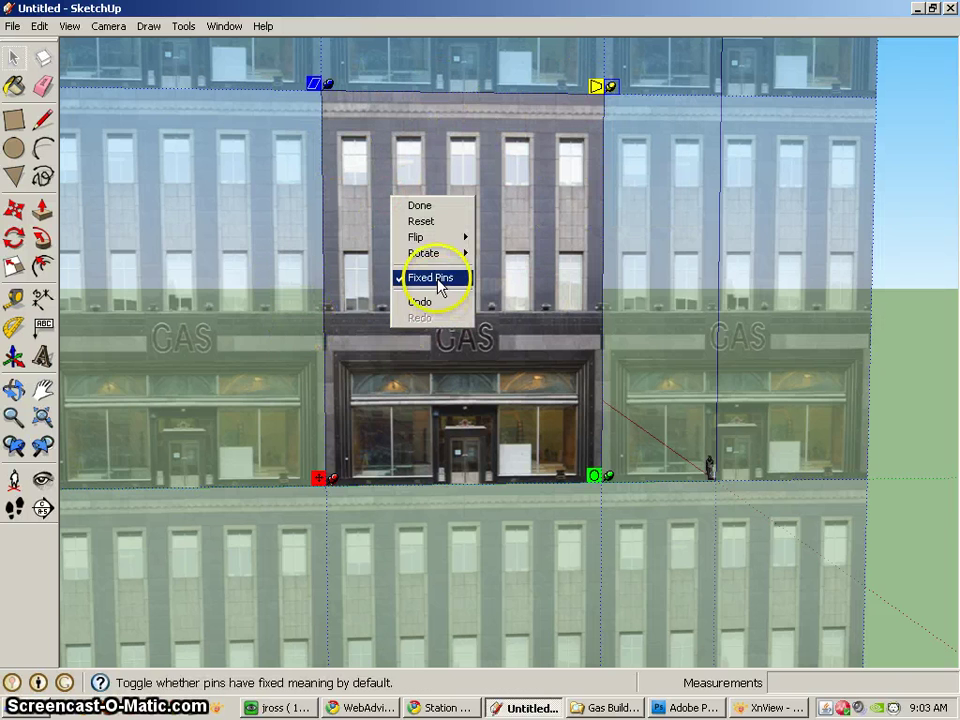
Turn off Fixed Pins and fine-tune the free pins at the four corners of the side wall on the green axis.
click(438, 280)
mouse_move(328, 88)
mouse_down()
mouse_move(418, 150)
mouse_move(358, 99)
mouse_move(328, 88)
mouse_up()
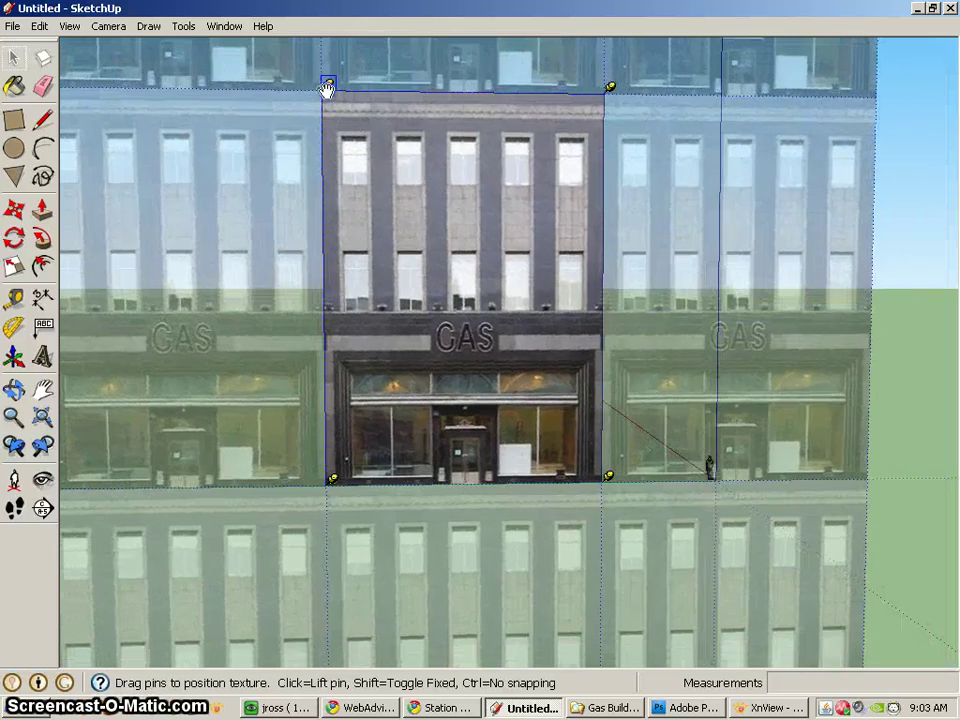
mouse_move(610, 88)
mouse_down()
mouse_move(493, 154)
mouse_move(570, 103)
mouse_move(612, 92)
mouse_up()
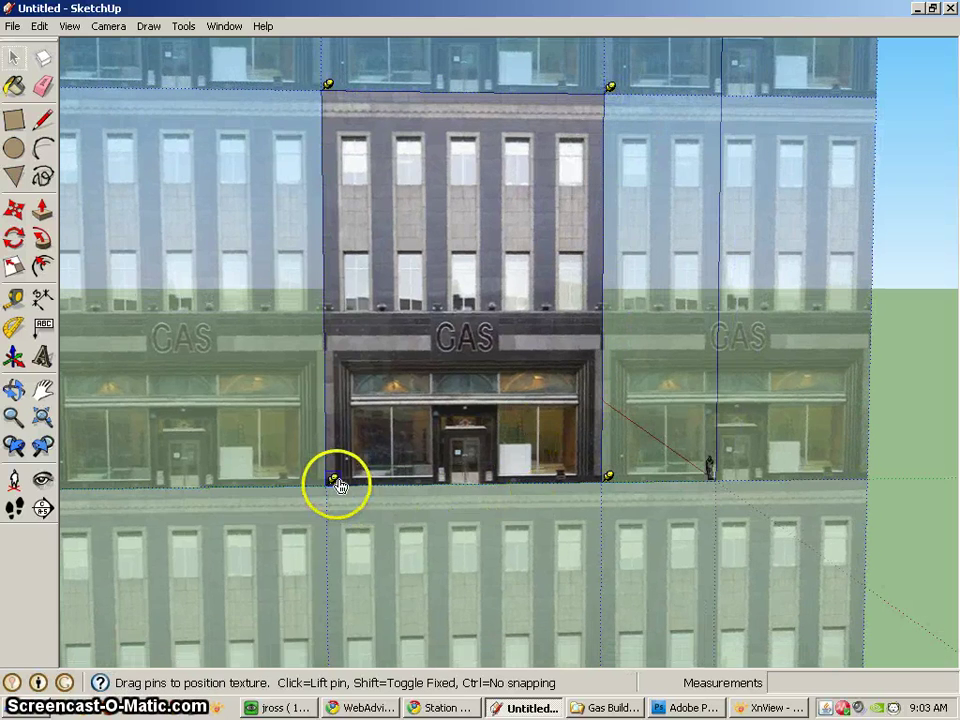
mouse_move(334, 480)
mouse_down()
mouse_move(390, 459)
mouse_move(335, 484)
mouse_up()
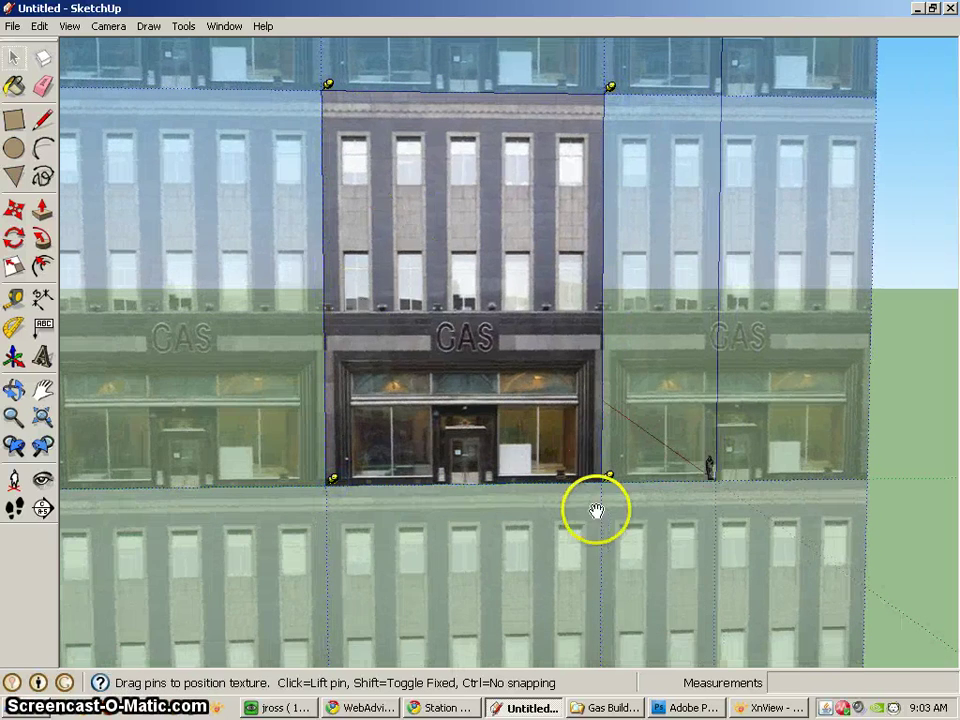
mouse_move(609, 476)
mouse_down()
mouse_move(551, 444)
mouse_move(609, 481)
mouse_up()
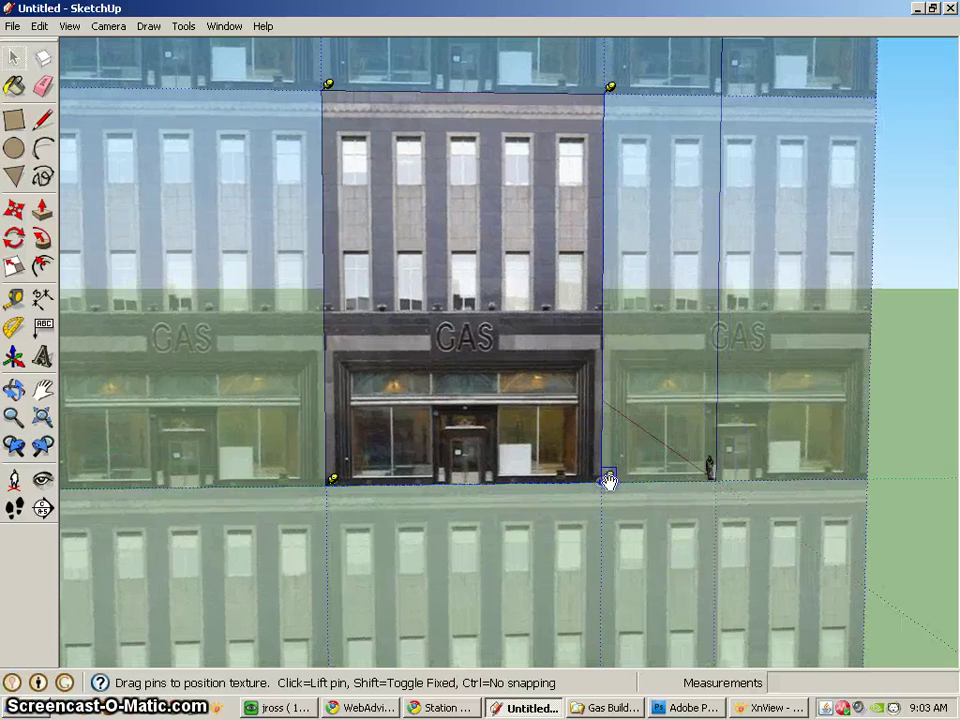
click(895, 277)
Reposition the front wall's texture by nudging its upper-right free pin onto the wall's corner, and accept the placement.
middle_drag(876, 349, 495, 334)
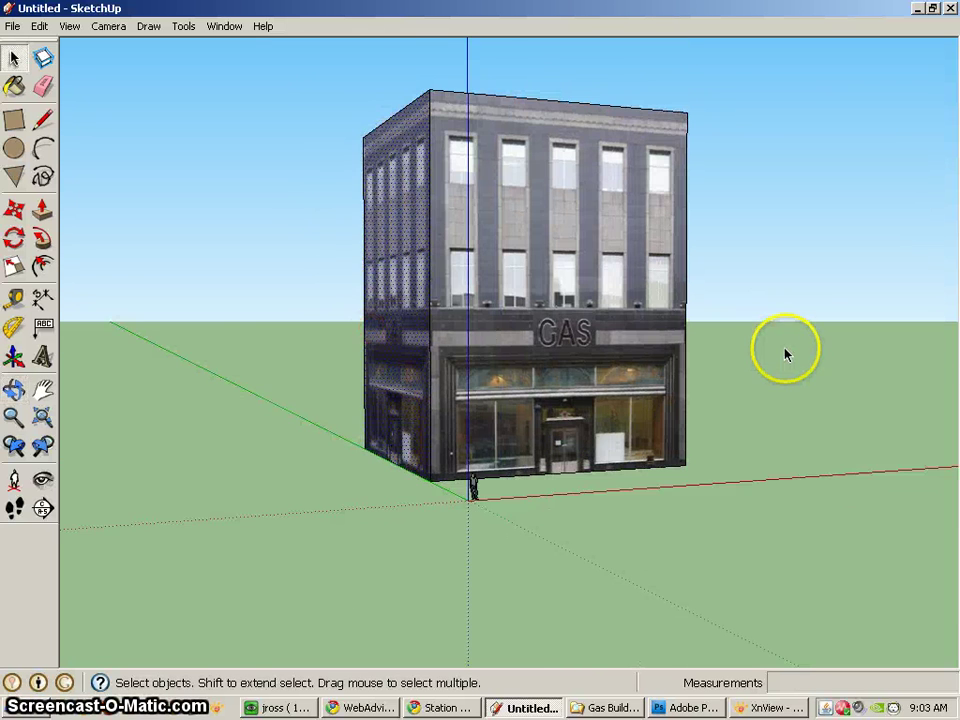
middle_drag(785, 353, 617, 349)
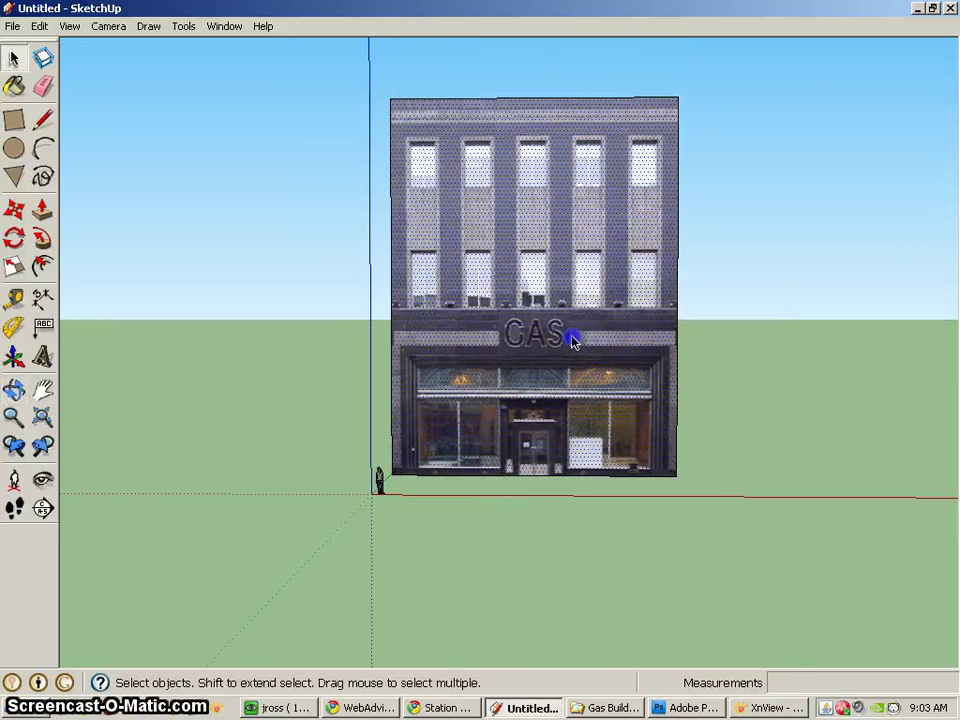
right_click(573, 341)
mouse_move(609, 529)
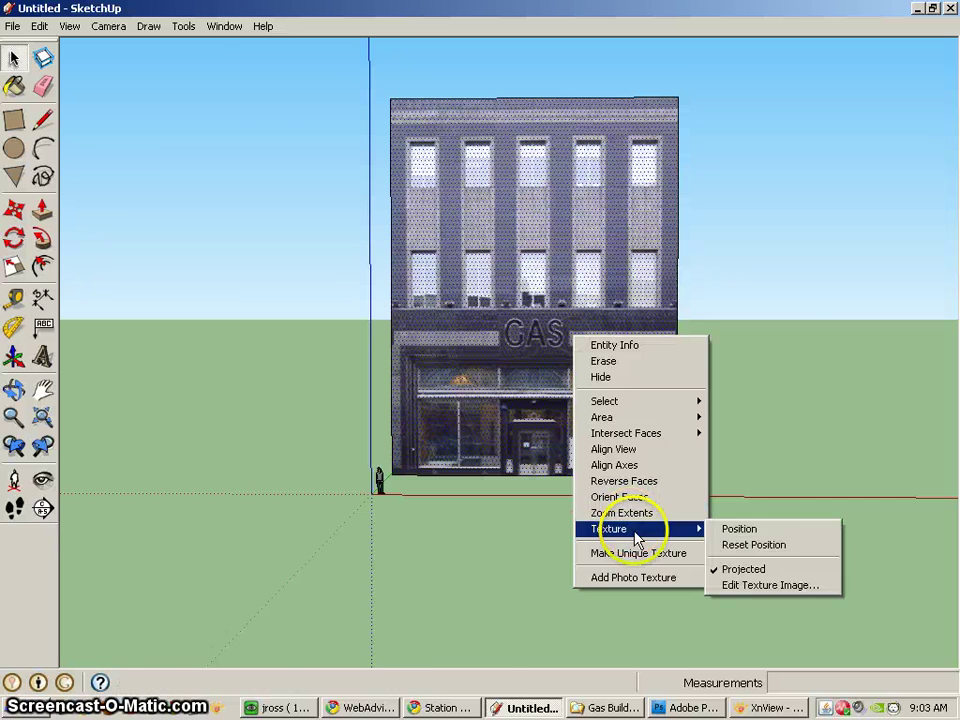
click(757, 536)
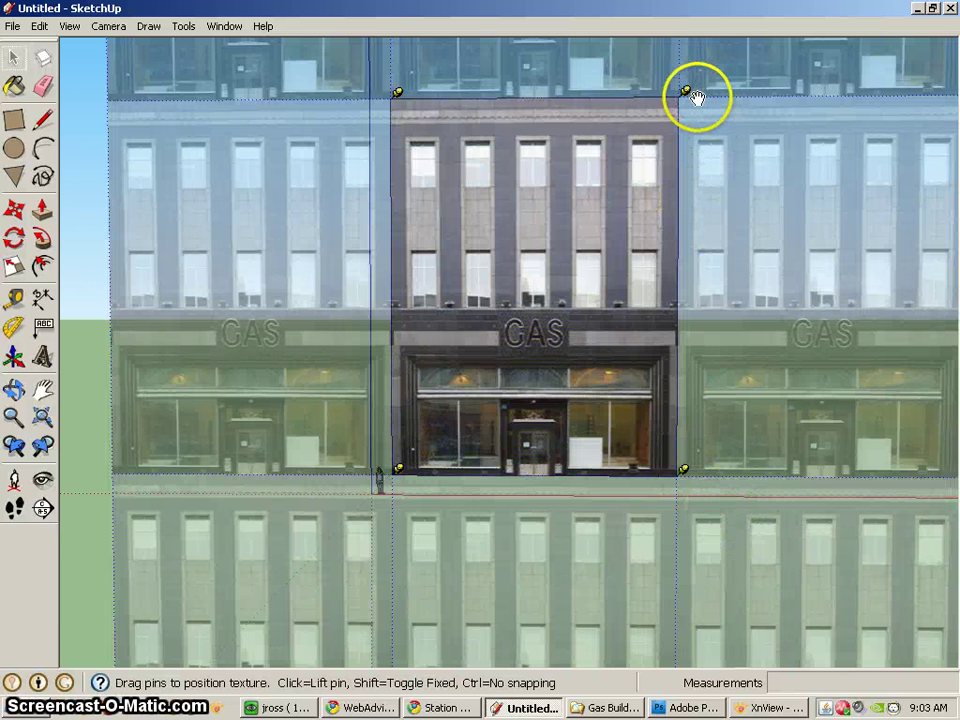
mouse_move(686, 95)
mouse_down()
mouse_move(701, 94)
mouse_move(685, 91)
mouse_up()
scroll(738, 428, down, 10)
middle_drag(738, 428, 681, 332)
key(Return)
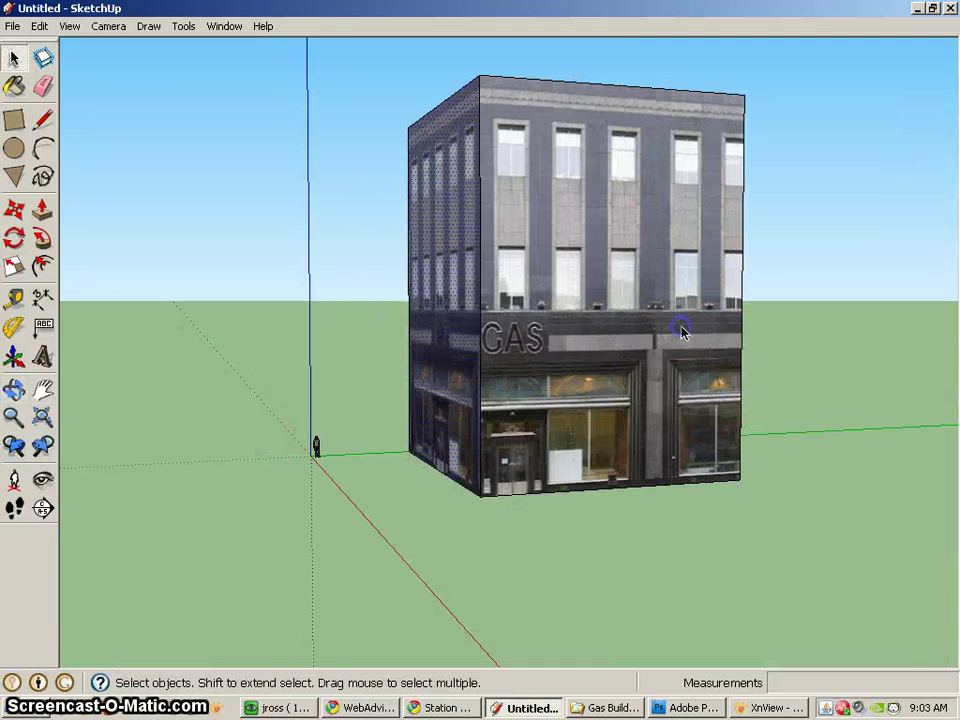
Reposition the texture on the side wall away from the green axis, fitting its four pins to the wall's corners so one facade fills it.
right_click(647, 349)
mouse_move(722, 531)
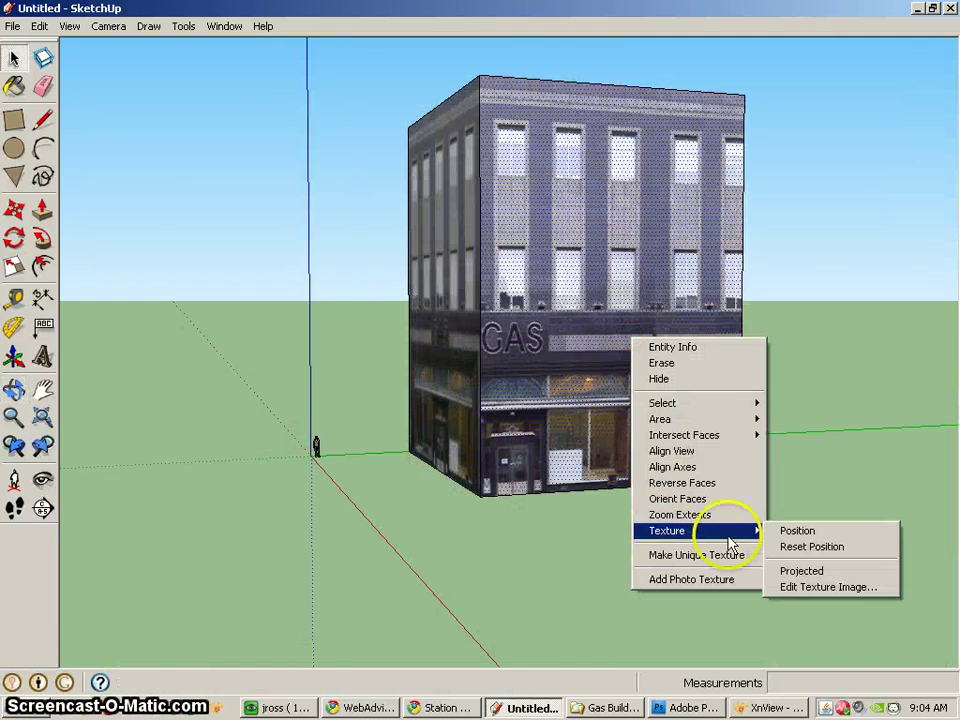
click(800, 529)
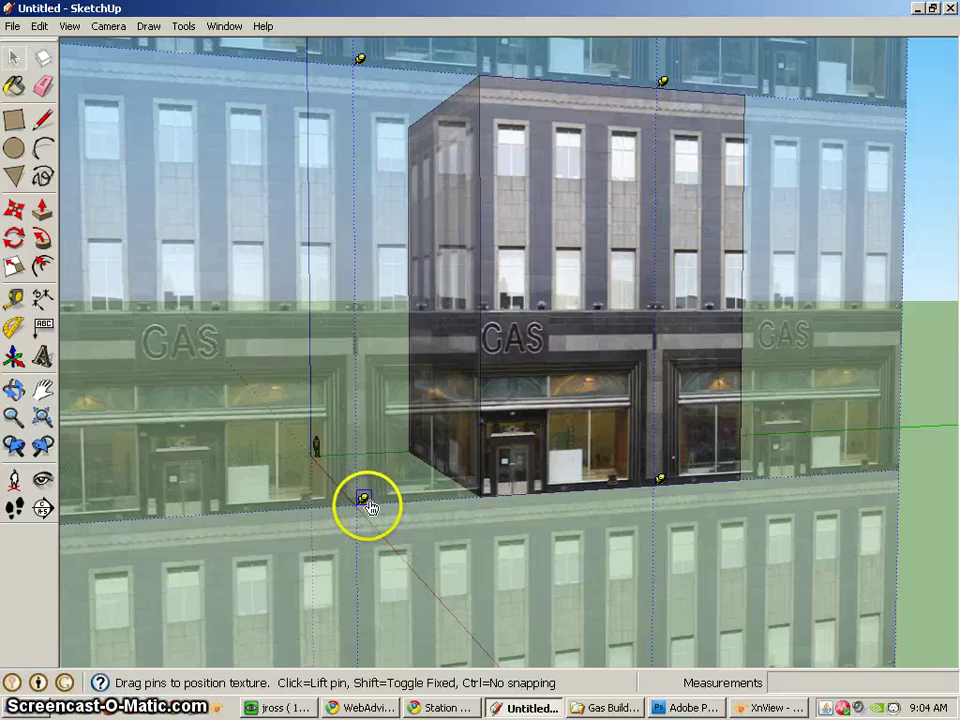
drag(363, 500, 489, 493)
drag(662, 480, 755, 481)
drag(666, 81, 751, 88)
drag(362, 58, 486, 70)
click(96, 306)
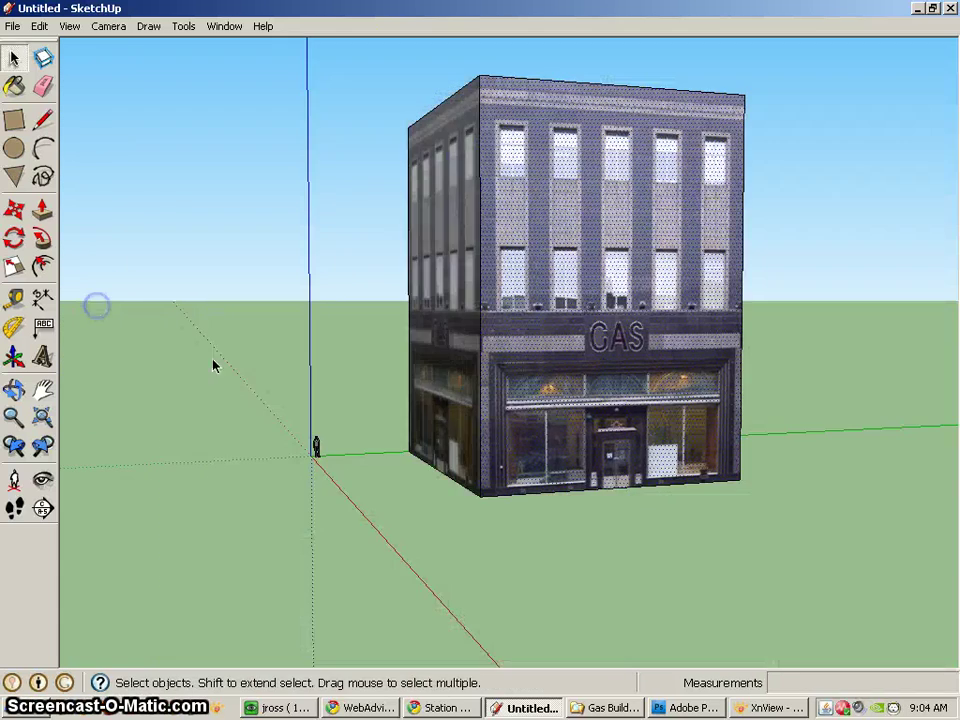
Reposition the texture on the rear wall, moving its four free pins onto the wall's corners.
middle_drag(622, 405, 362, 402)
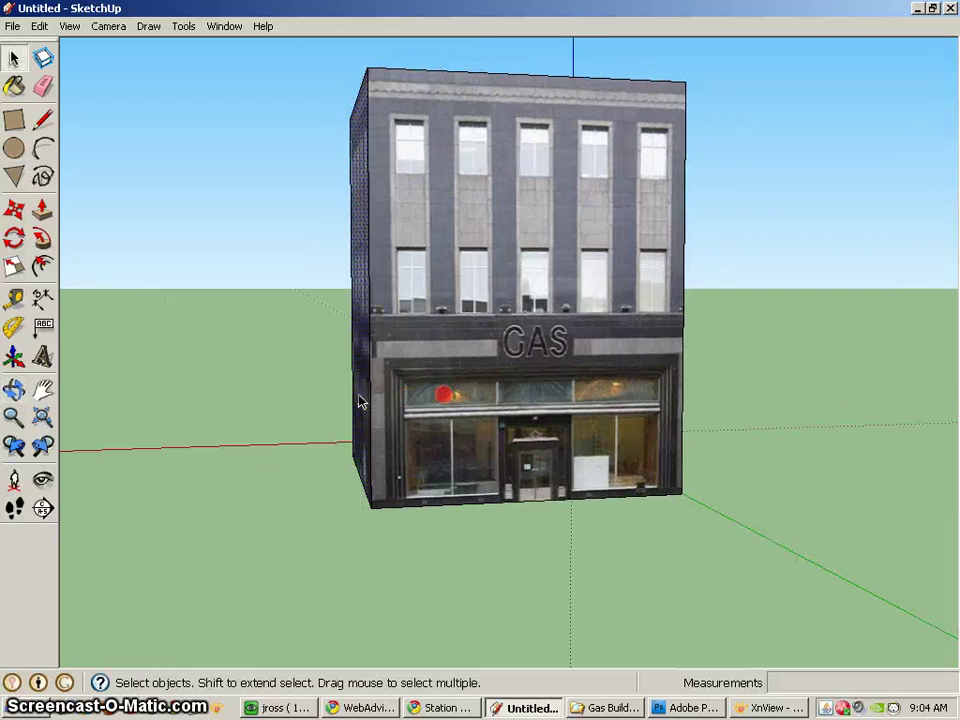
click(553, 350)
right_click(583, 343)
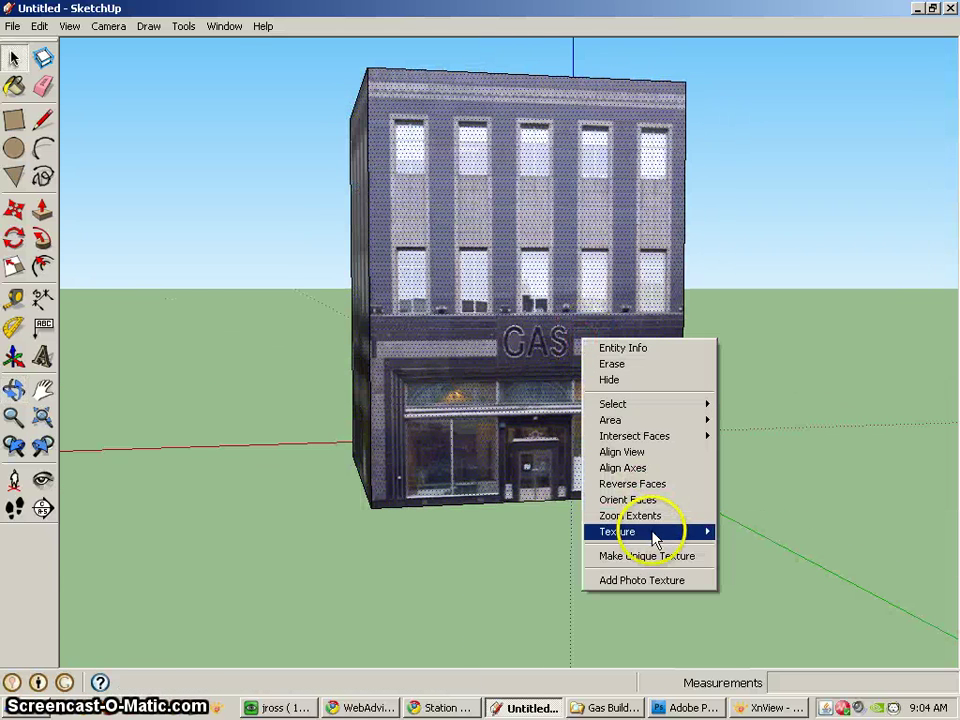
mouse_move(662, 531)
click(786, 532)
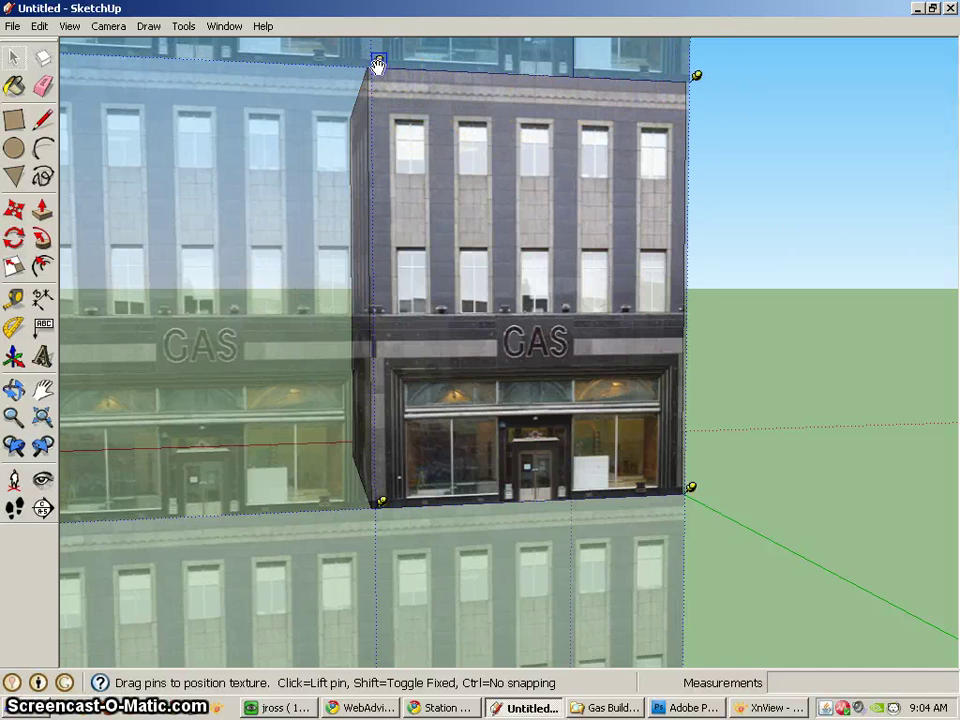
mouse_move(377, 65)
mouse_down()
mouse_move(367, 66)
mouse_move(375, 66)
mouse_up()
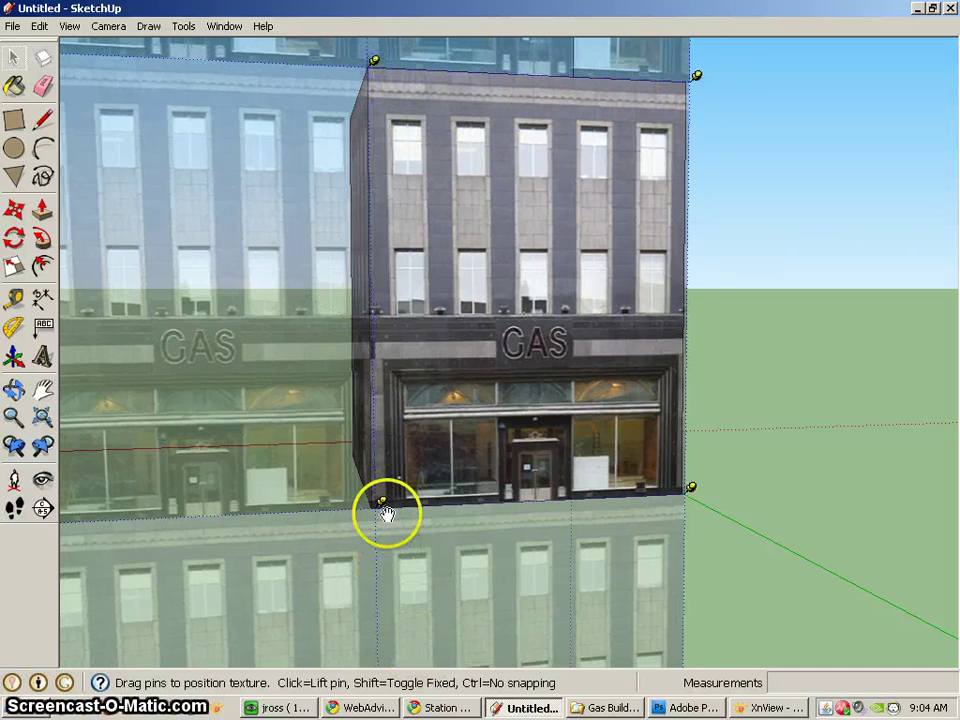
drag(378, 508, 374, 509)
drag(695, 491, 688, 490)
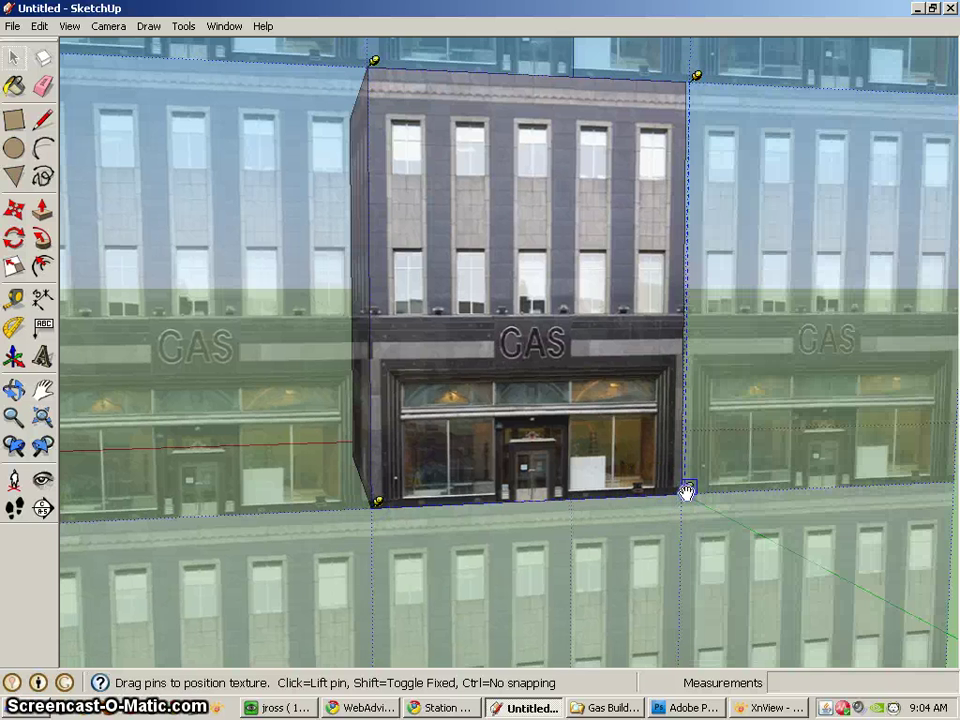
drag(692, 86, 692, 85)
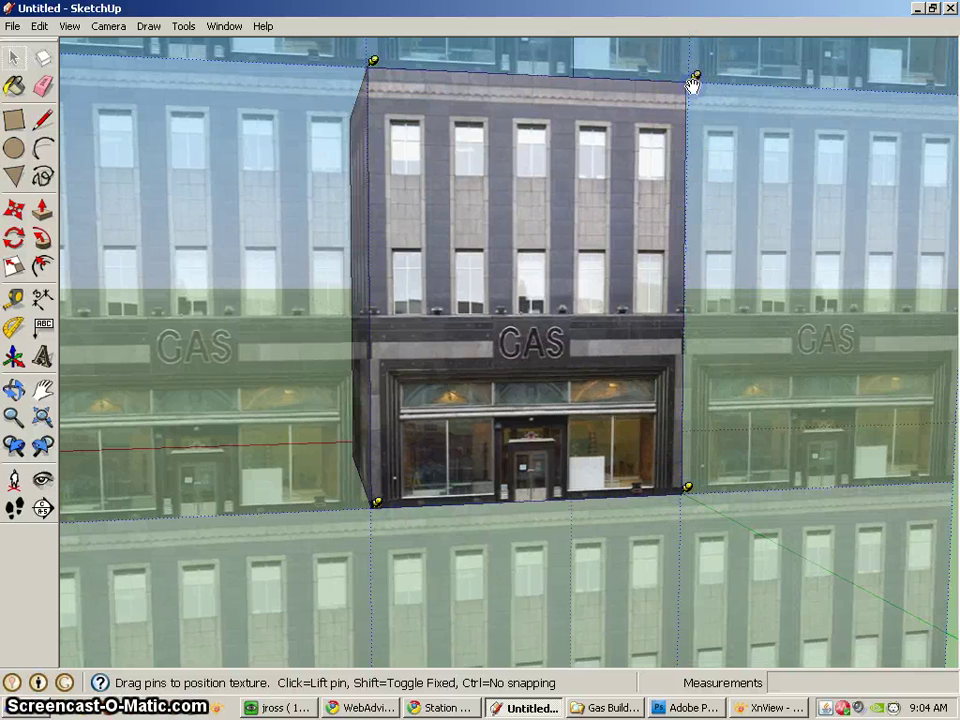
Refine the rear wall's texture pins at its corners and accept the texture placement.
mouse_move(375, 60)
mouse_down()
mouse_move(389, 72)
mouse_move(375, 71)
mouse_up()
scroll(415, 143, up, 2)
scroll(415, 147, down, 1)
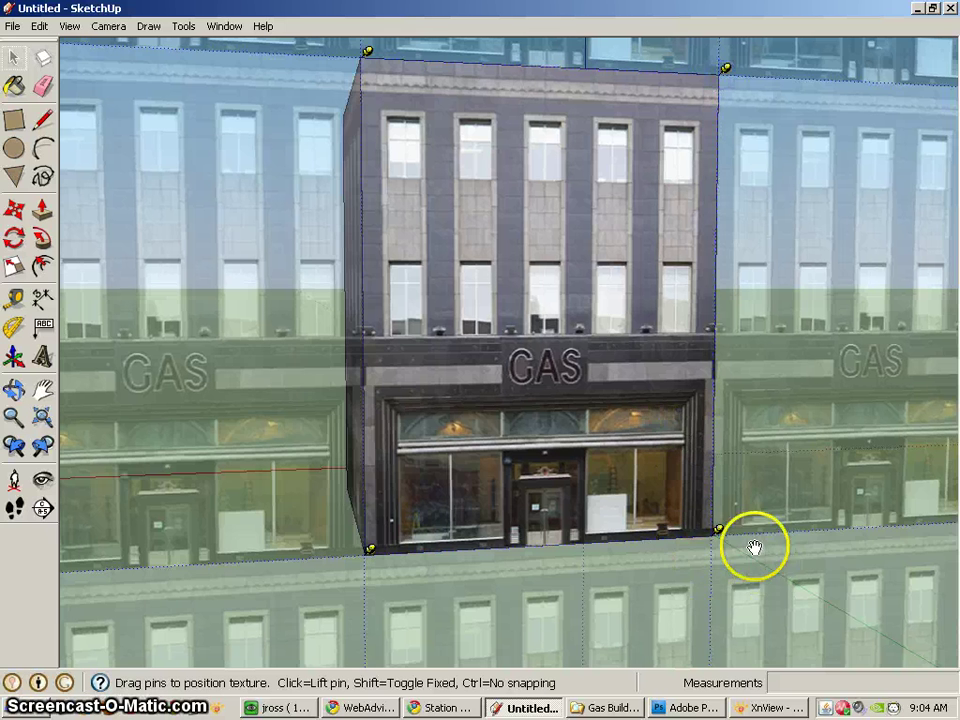
drag(754, 549, 719, 541)
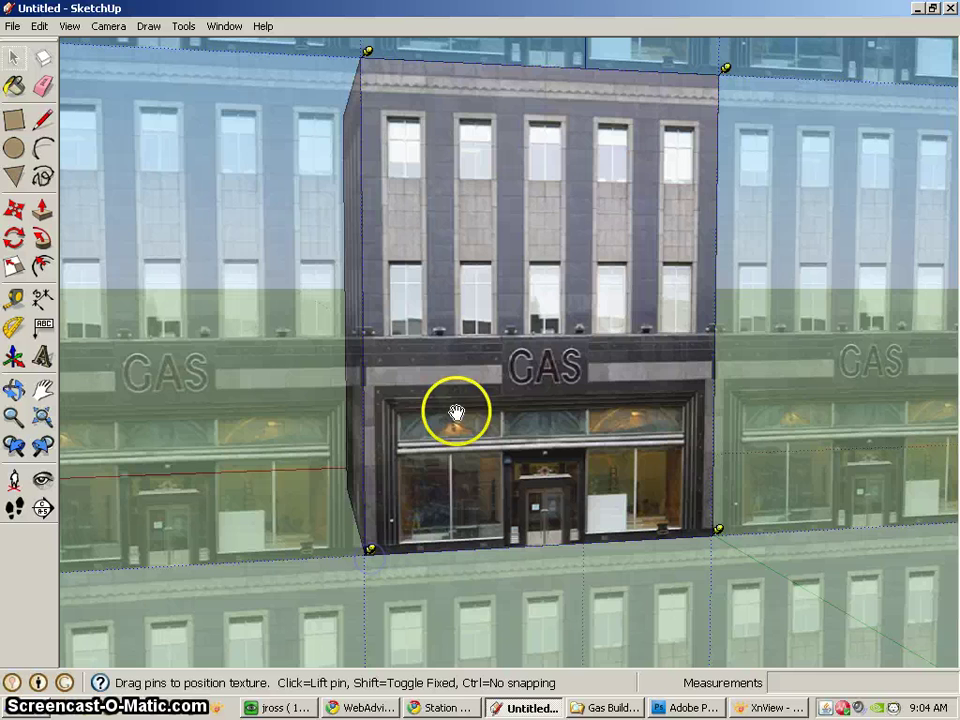
drag(456, 411, 580, 408)
key(Return)
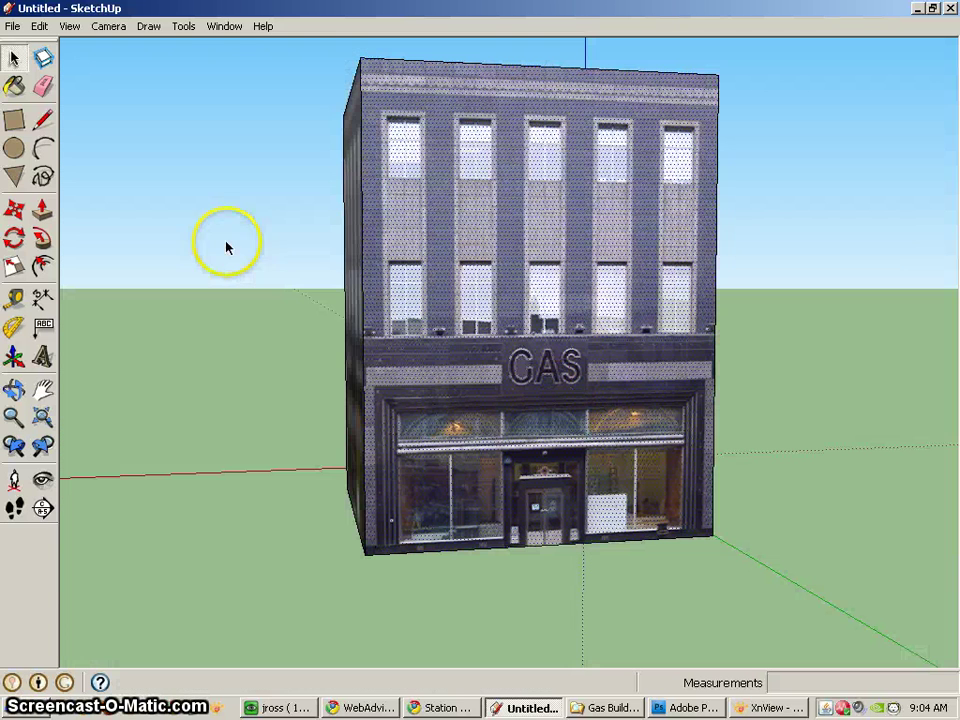
Examine the textured block from all sides, checking how the facade image fits each wall.
middle_drag(842, 371, 797, 426)
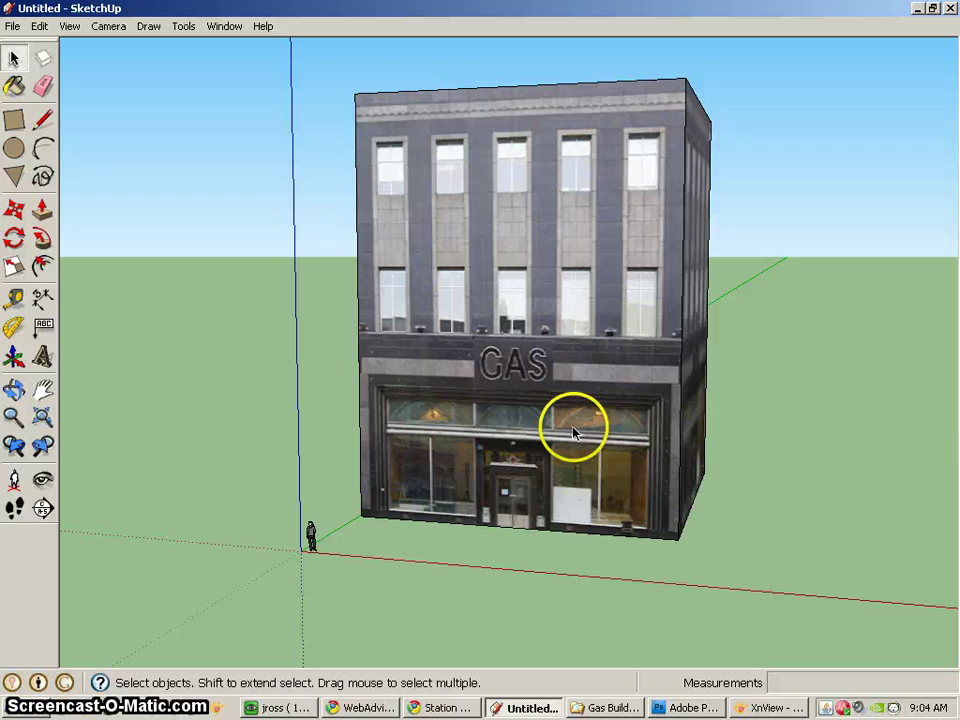
middle_drag(499, 439, 887, 489)
click(508, 336)
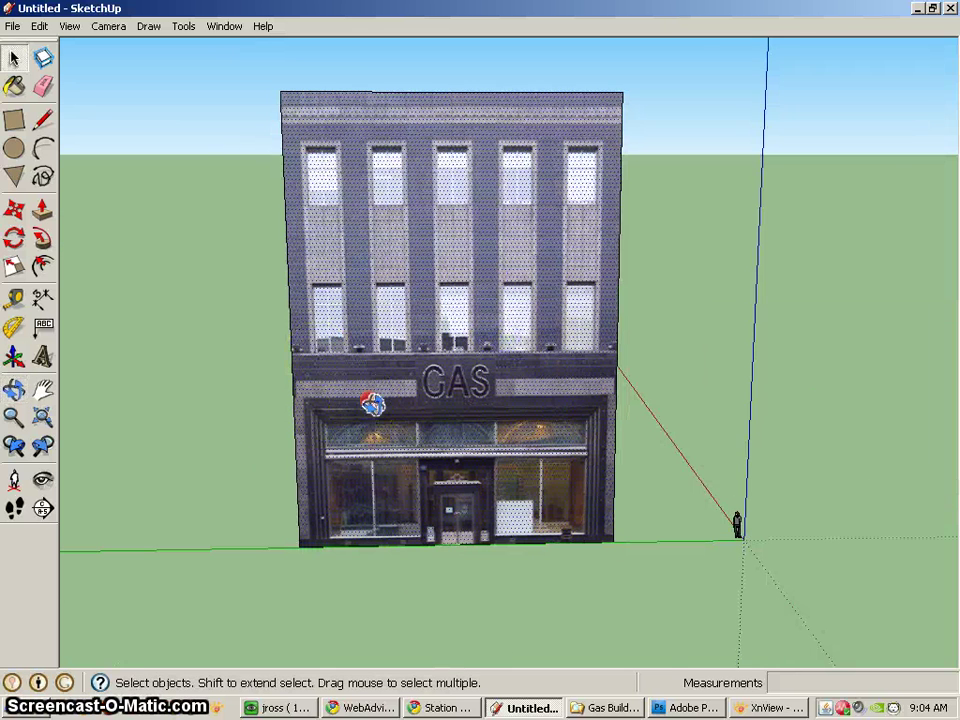
middle_drag(372, 403, 816, 399)
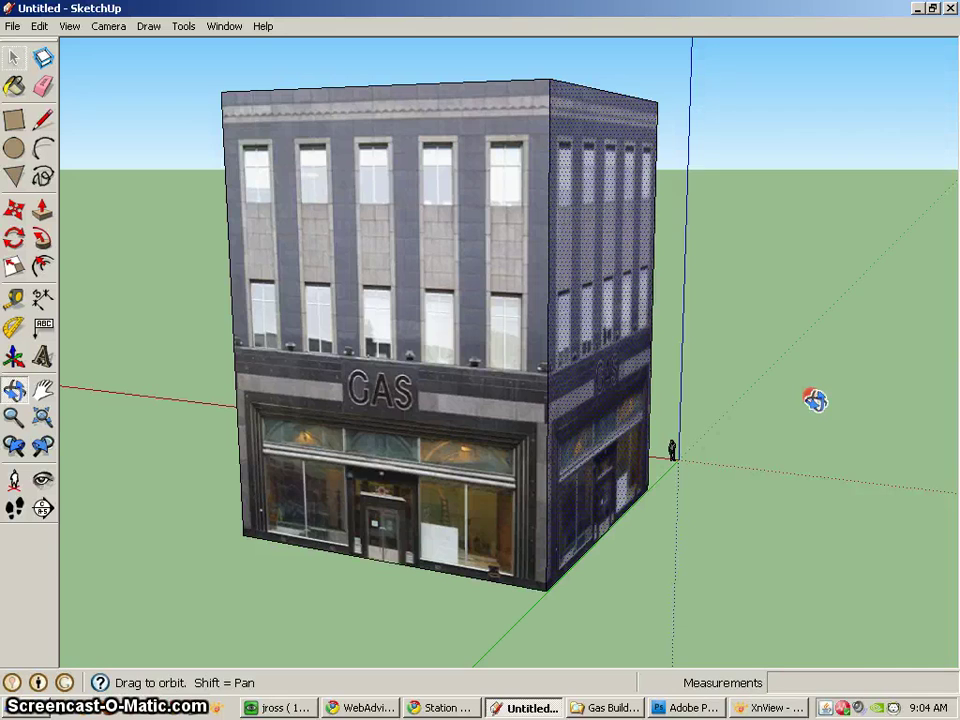
middle_drag(801, 420, 437, 424)
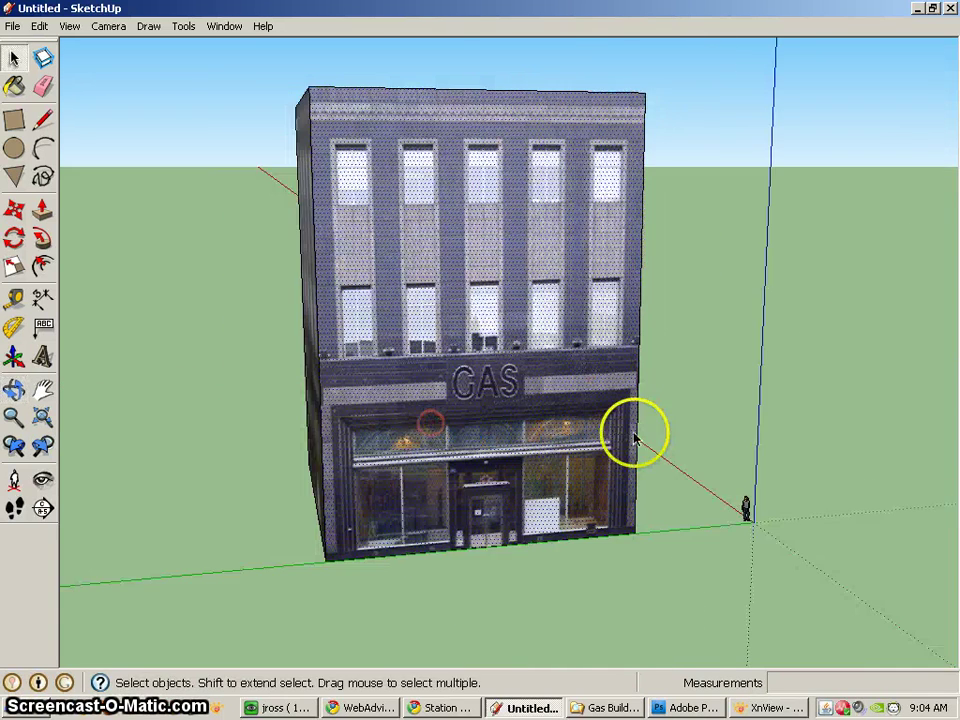
middle_drag(634, 435, 410, 432)
scroll(404, 432, up, 1)
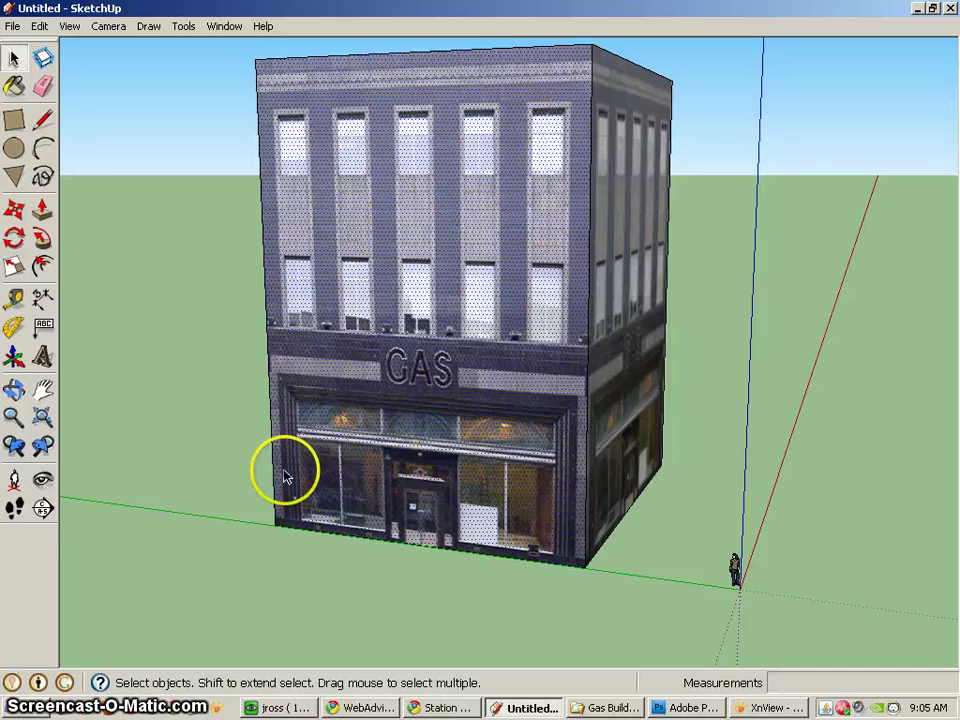
click(636, 347)
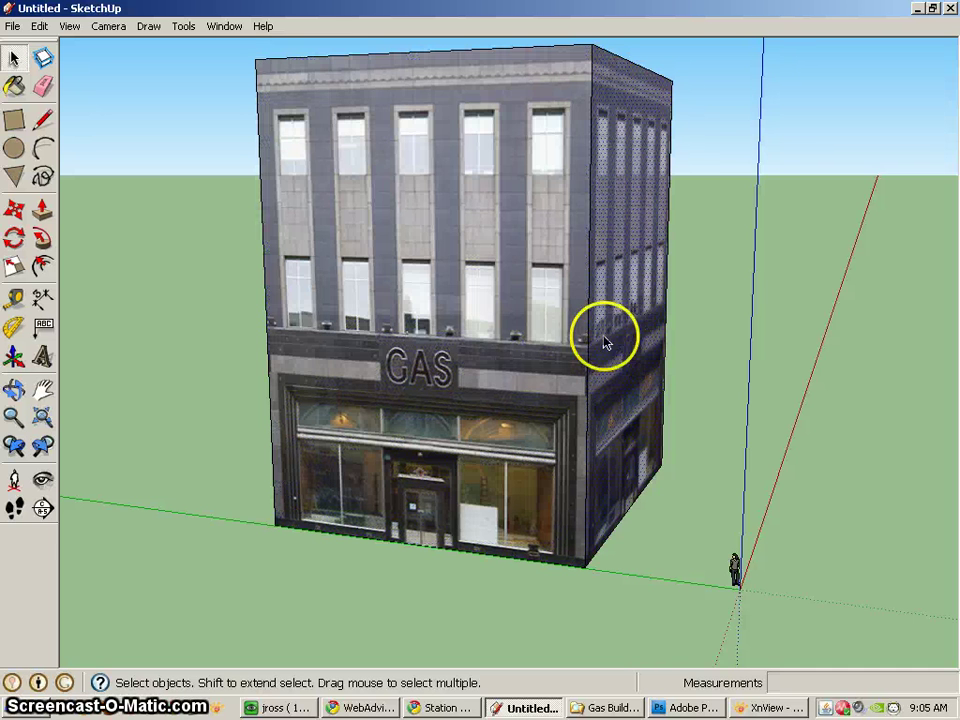
Make the texture unique on the side wall standing on the green axis.
right_click(447, 377)
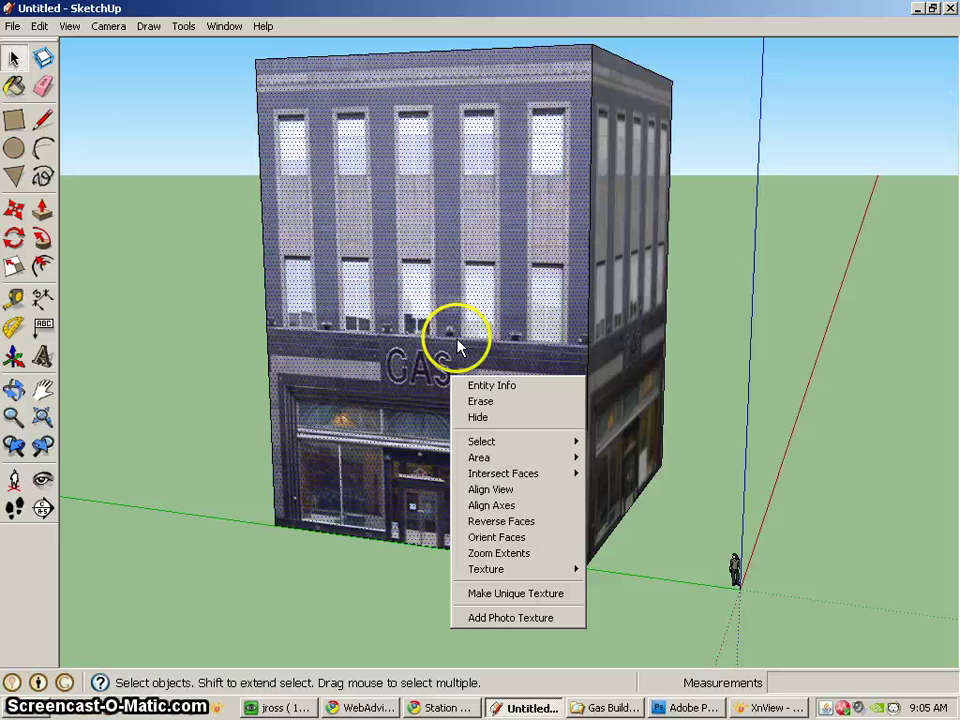
click(698, 364)
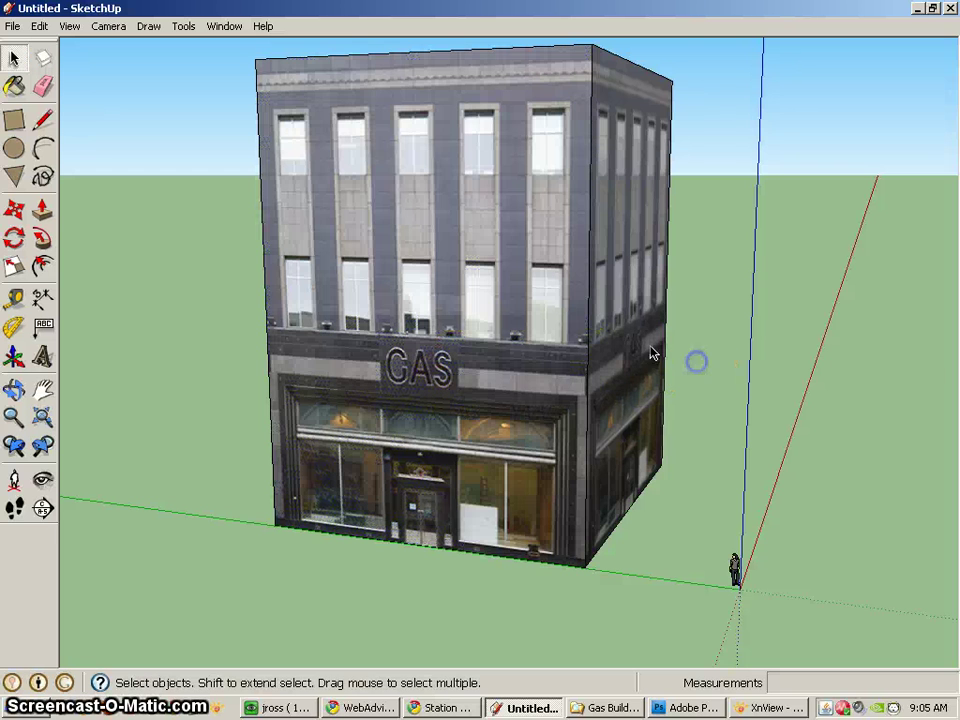
key(o)
drag(641, 422, 480, 303)
key(space)
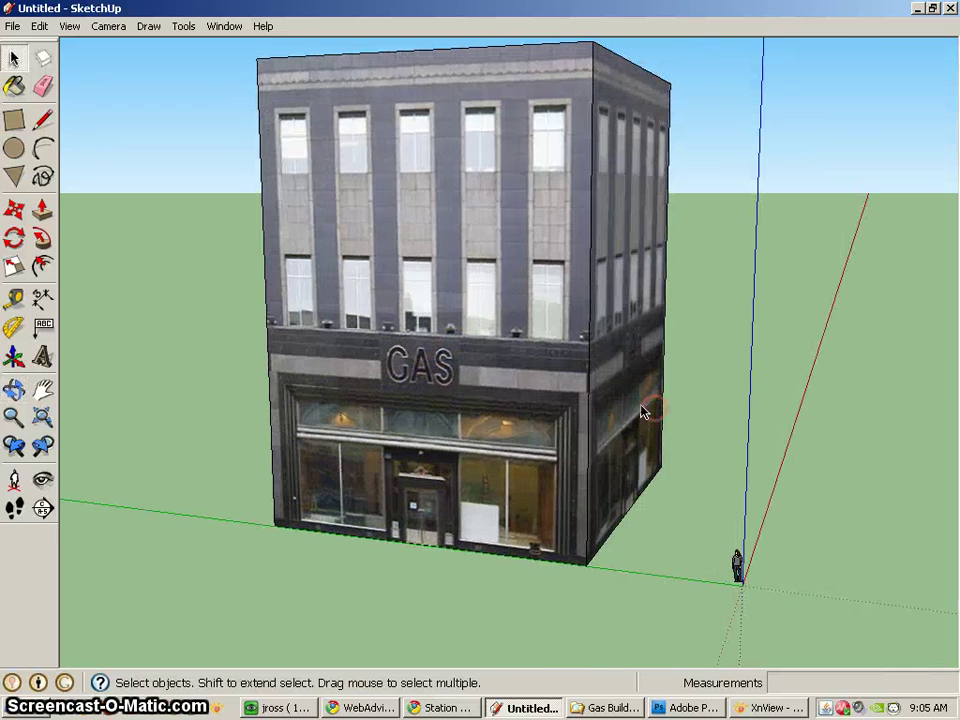
right_click(430, 358)
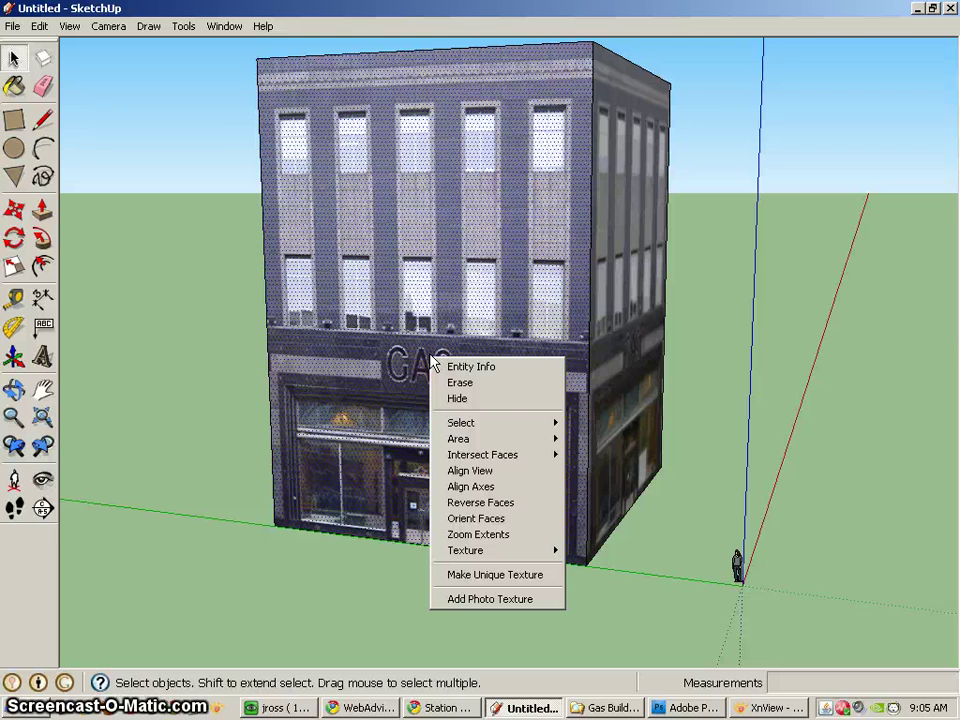
click(497, 577)
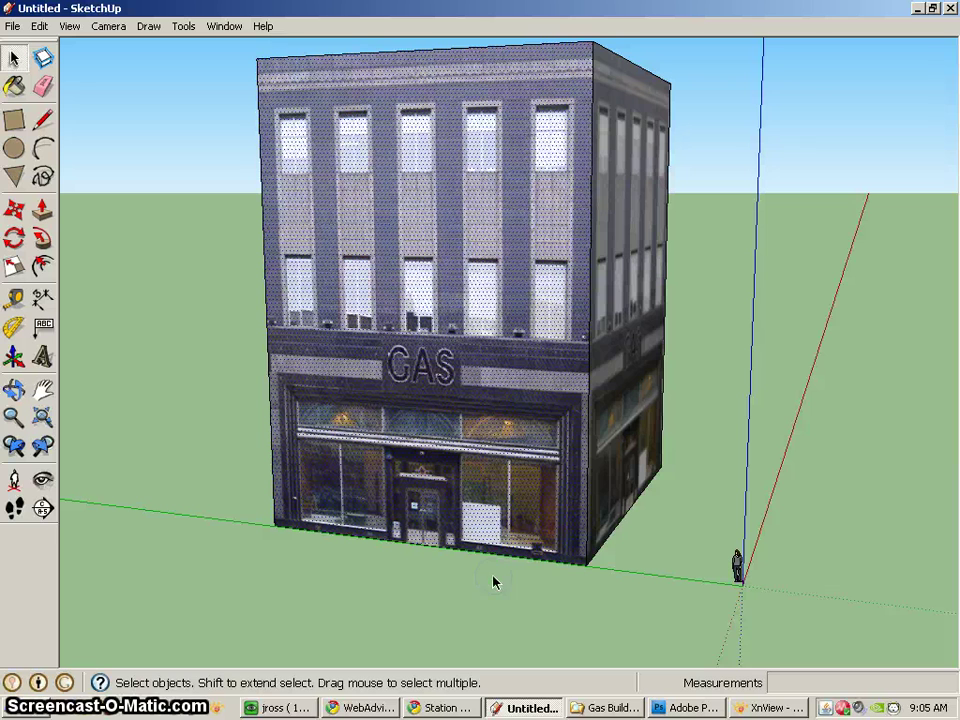
click(503, 559)
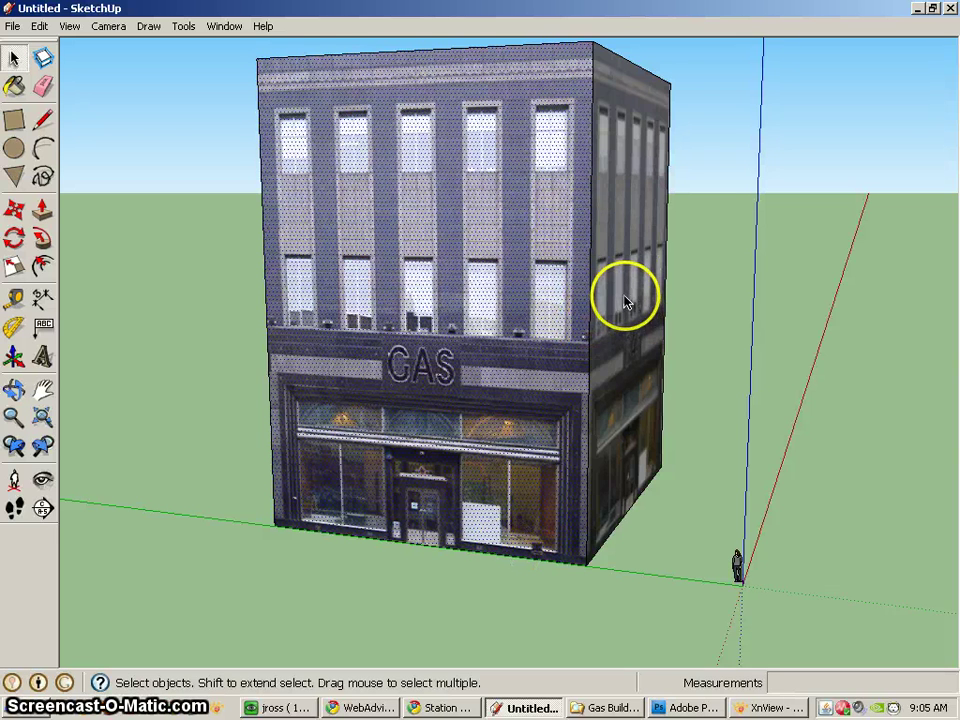
List the materials used in the model and open the facade_front#1 material for editing.
click(13, 87)
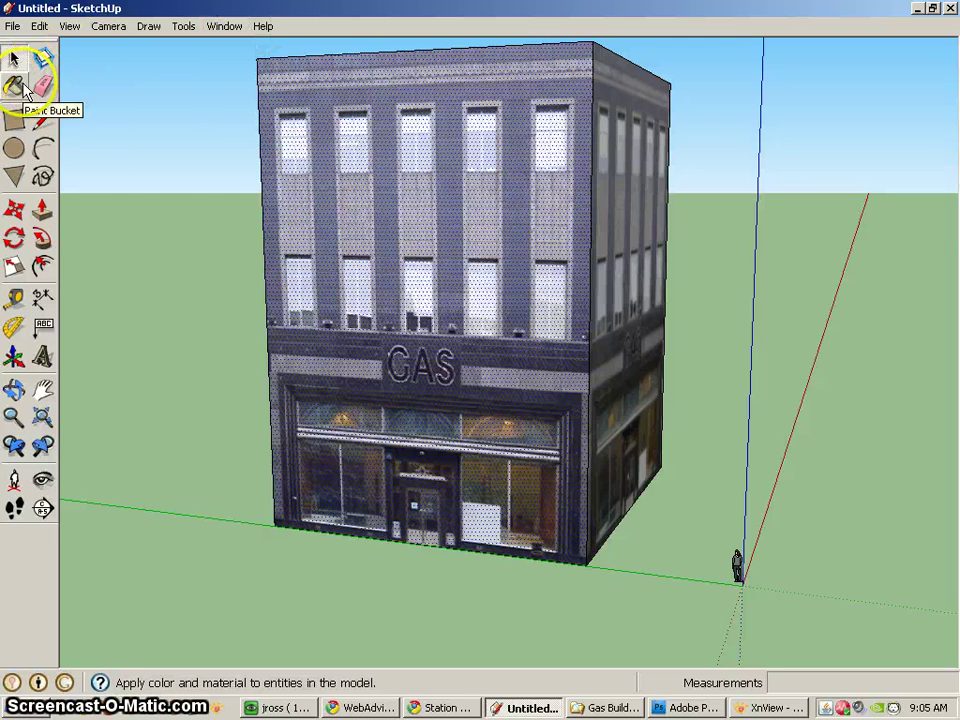
click(15, 88)
drag(97, 45, 180, 73)
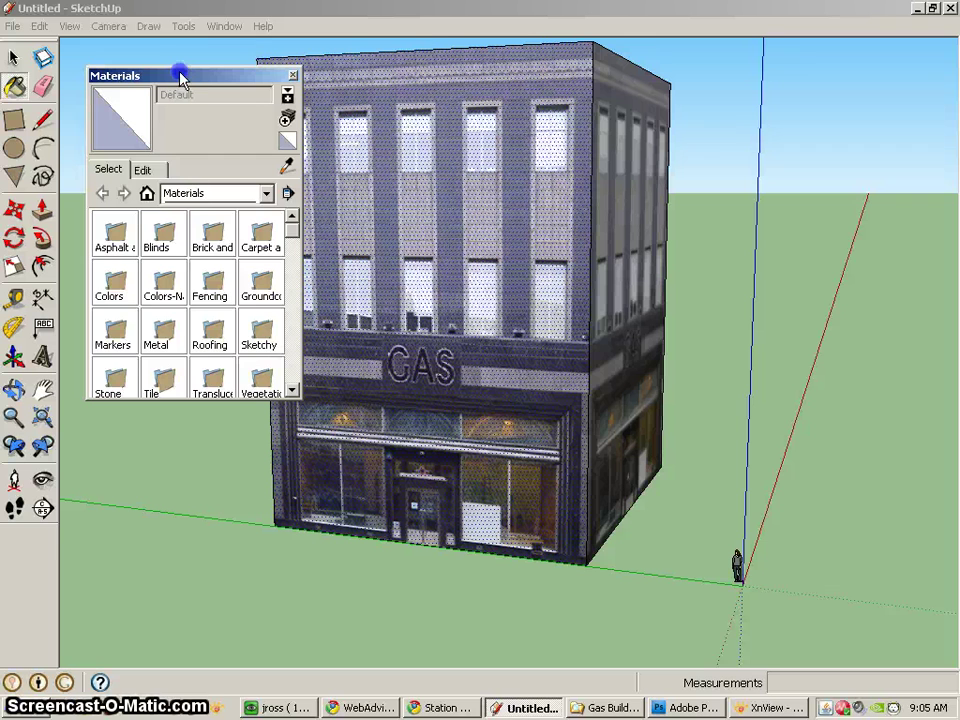
click(150, 192)
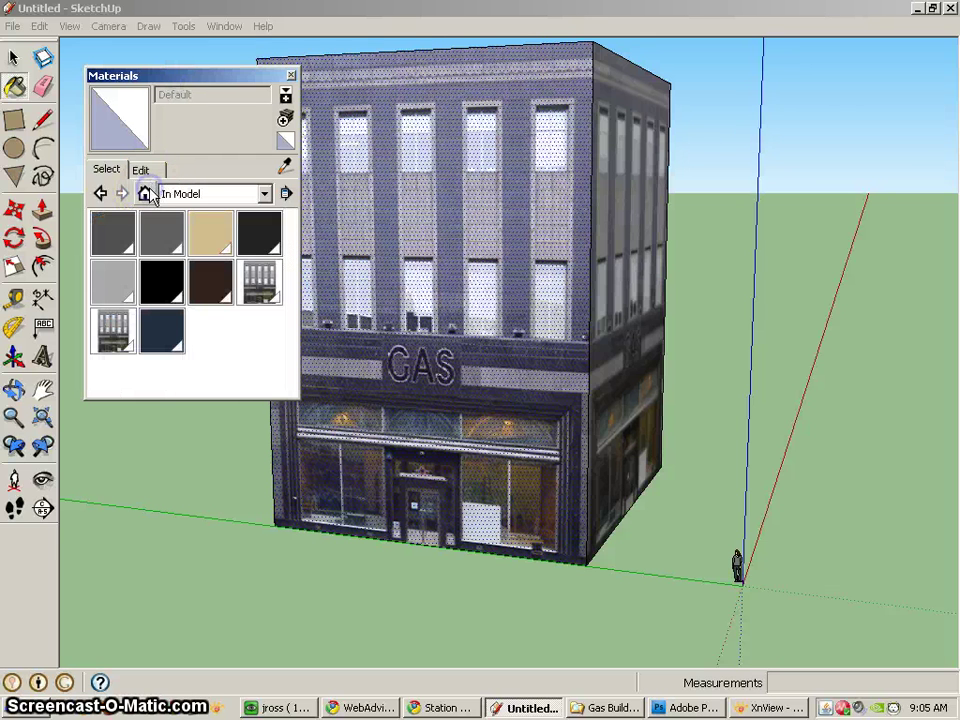
click(140, 194)
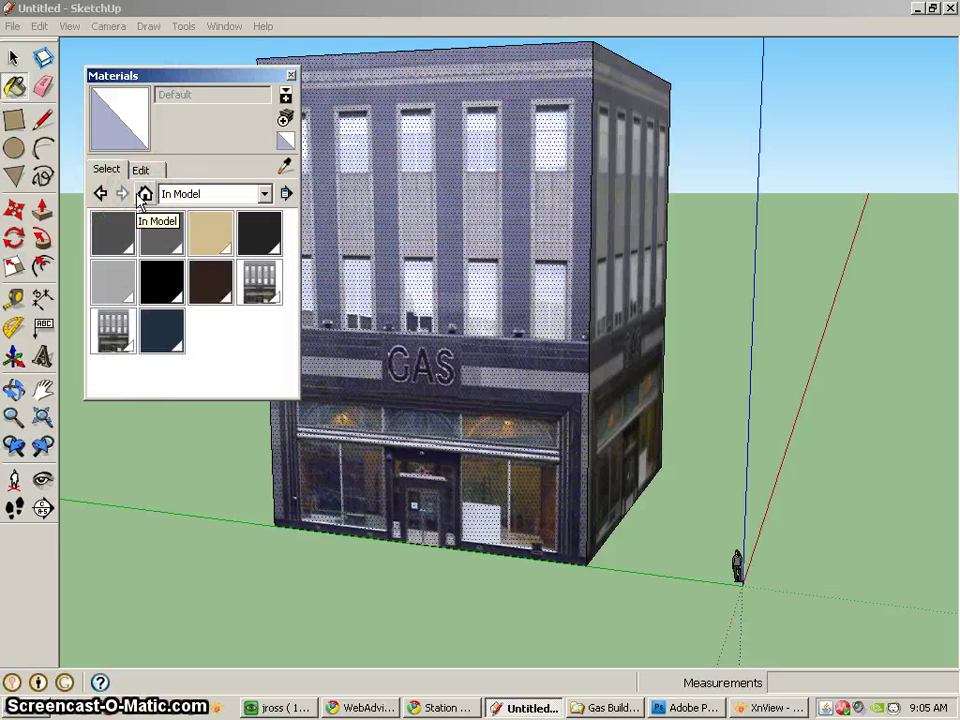
click(261, 278)
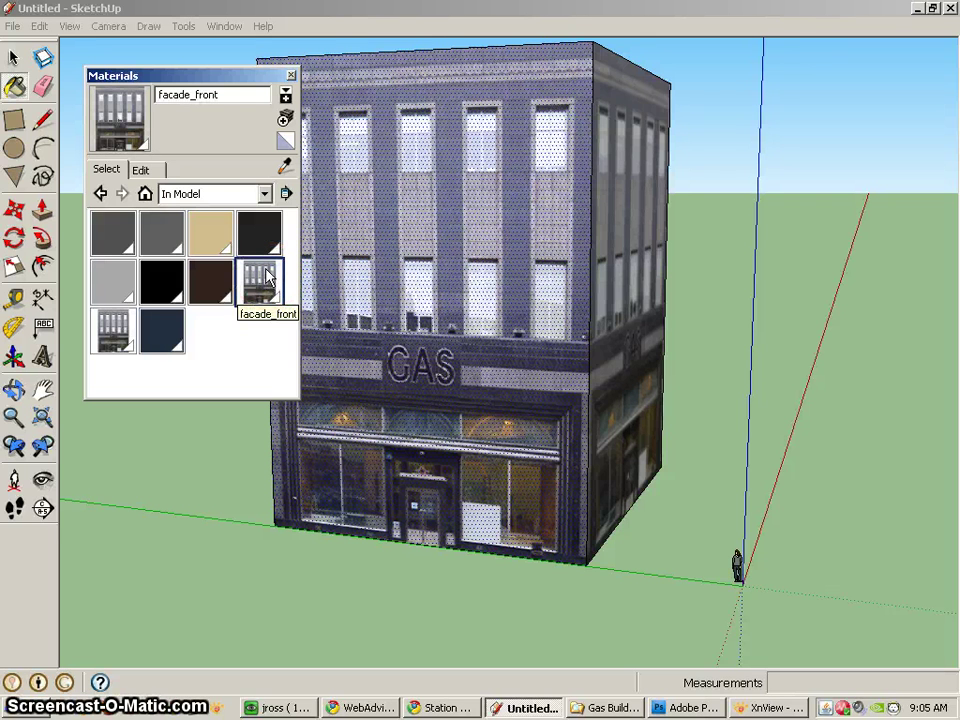
click(113, 336)
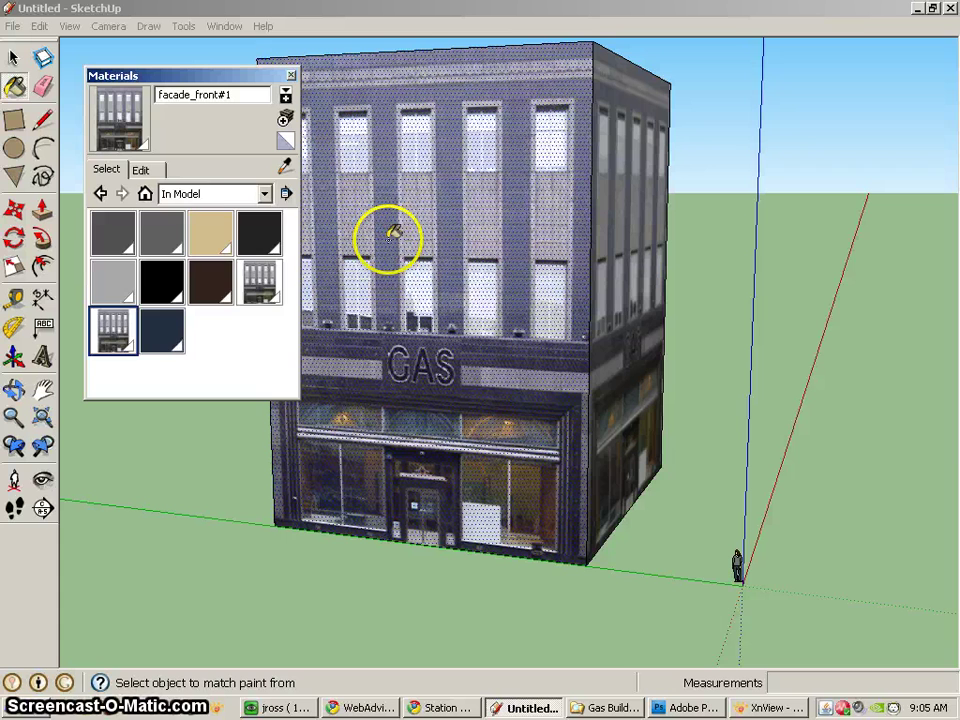
click(141, 171)
click(182, 362)
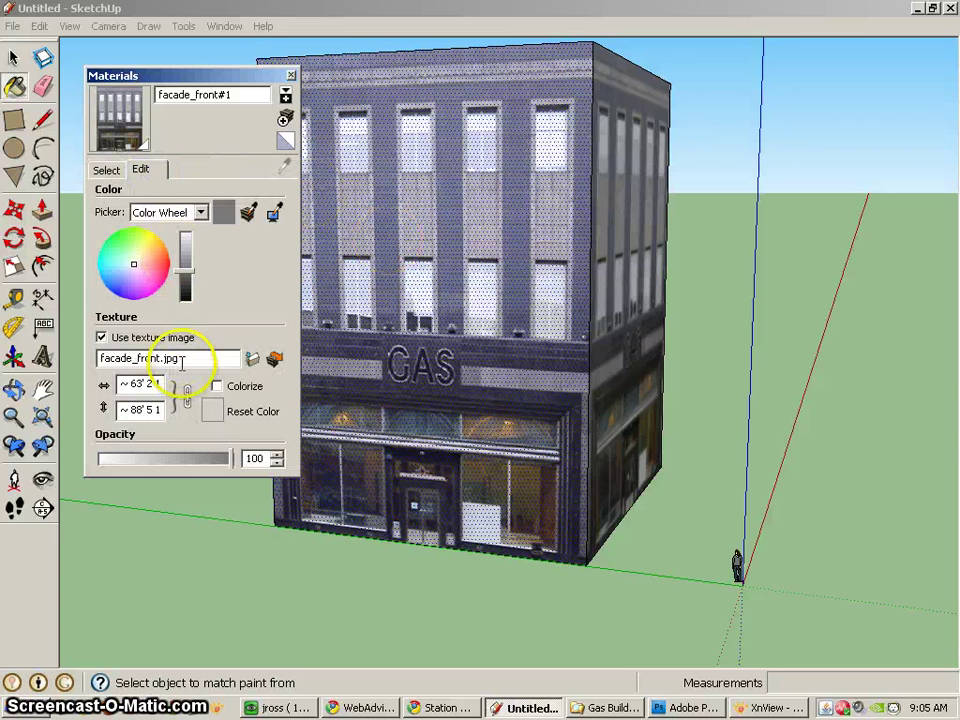
drag(176, 361, 60, 360)
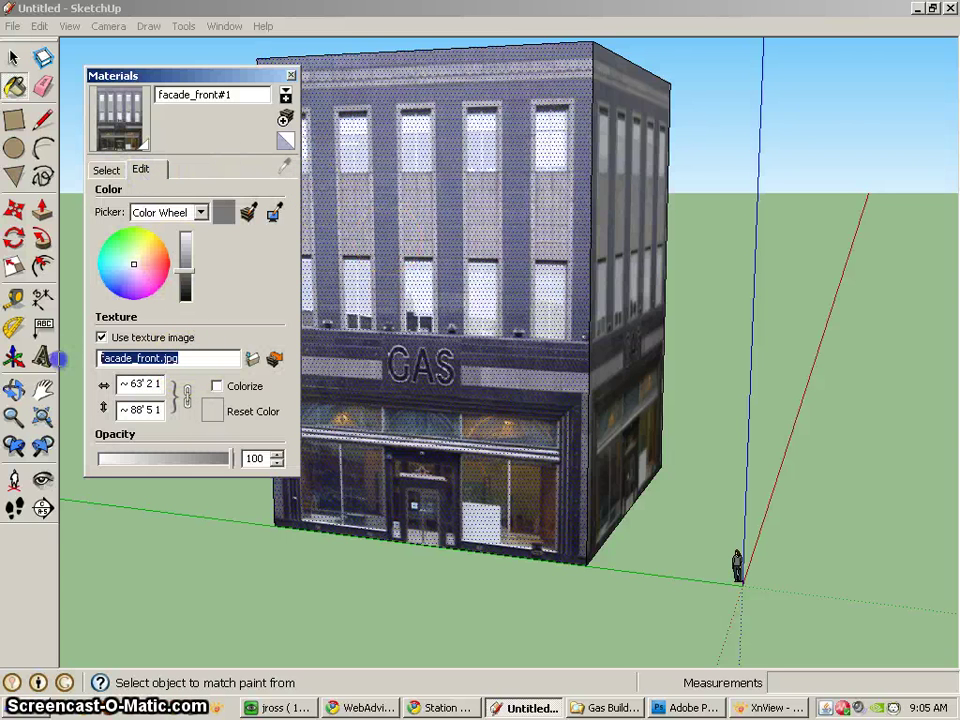
Replace the material's texture image with facade_side.jpg from the Gas Building folder and rename the material facade_side.
click(262, 362)
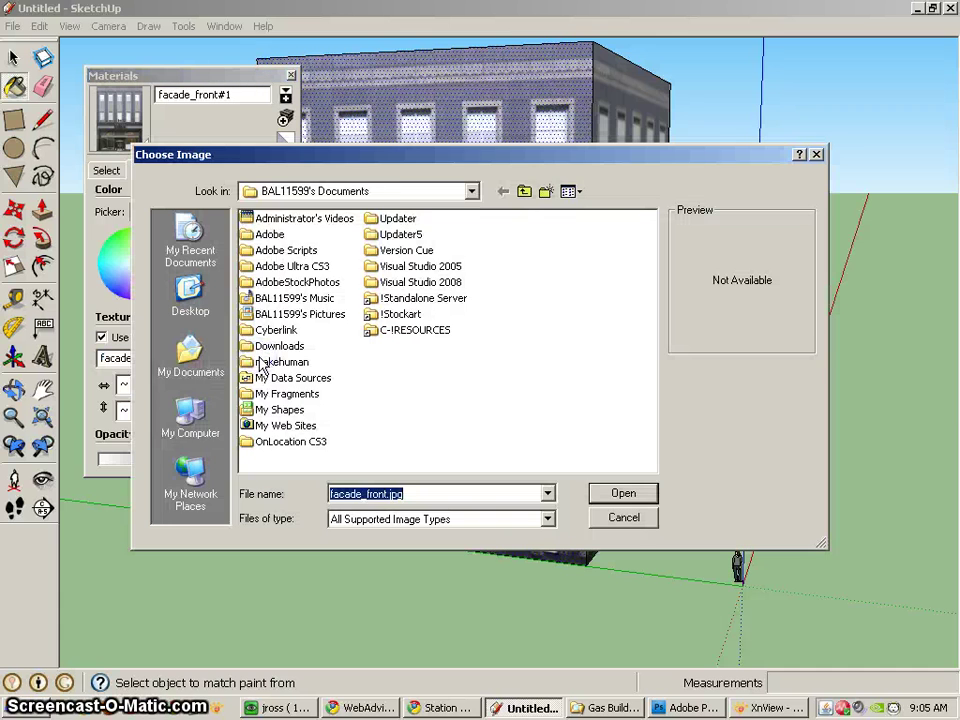
click(203, 440)
double_click(281, 265)
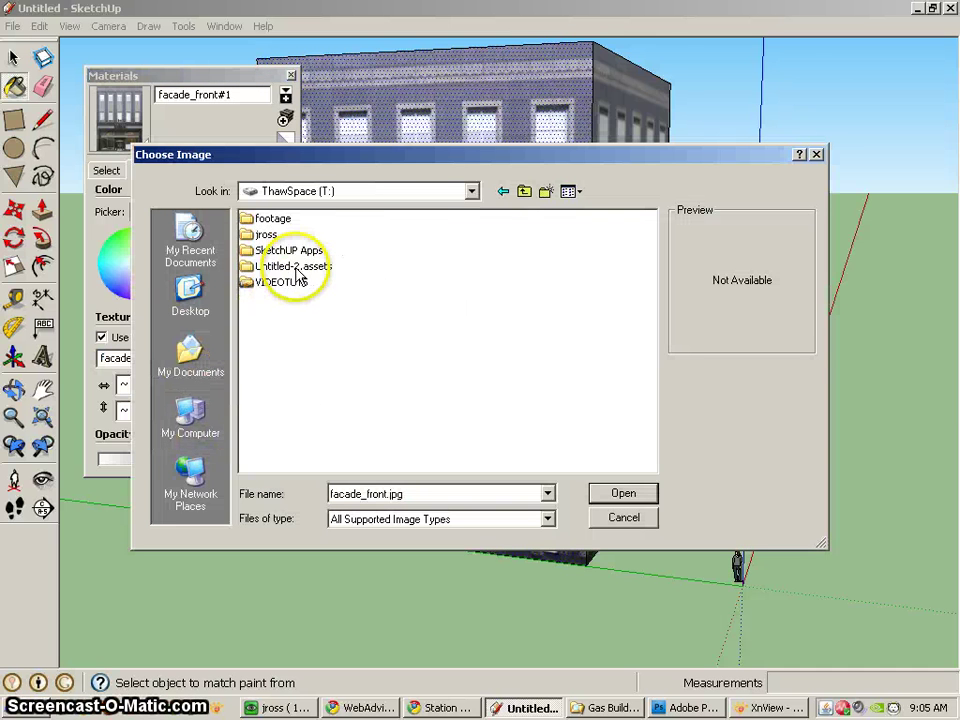
double_click(283, 280)
double_click(280, 280)
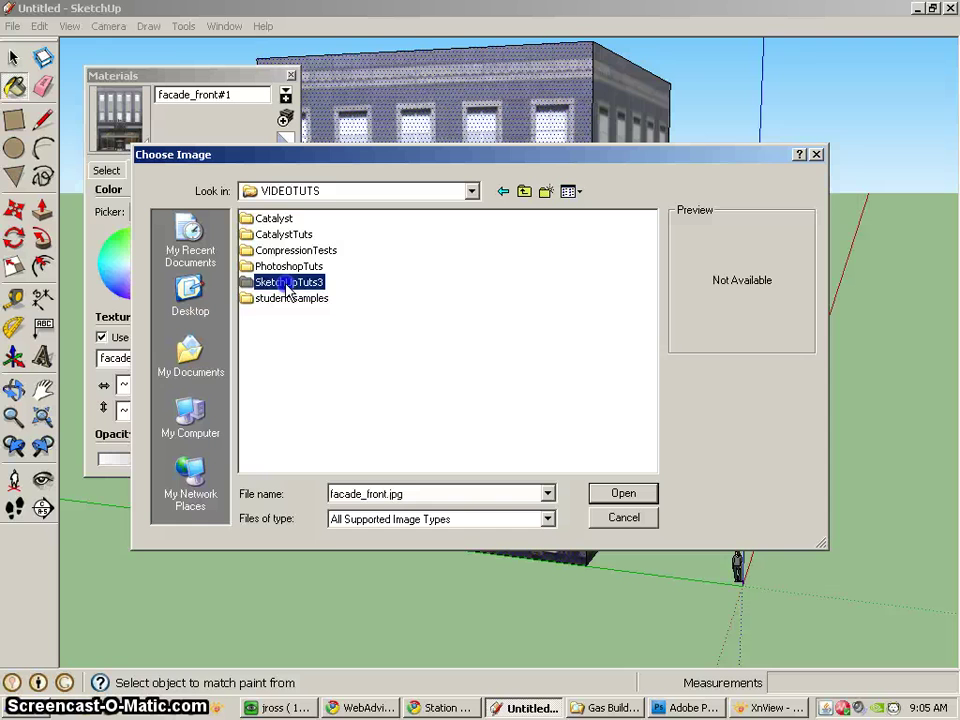
double_click(270, 281)
click(280, 236)
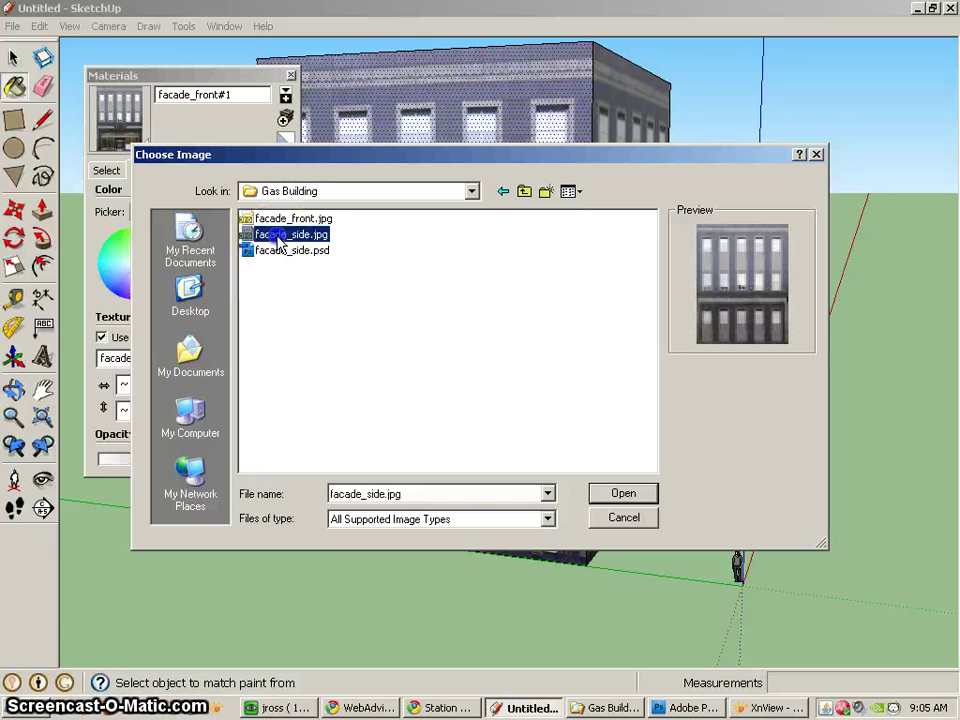
click(638, 490)
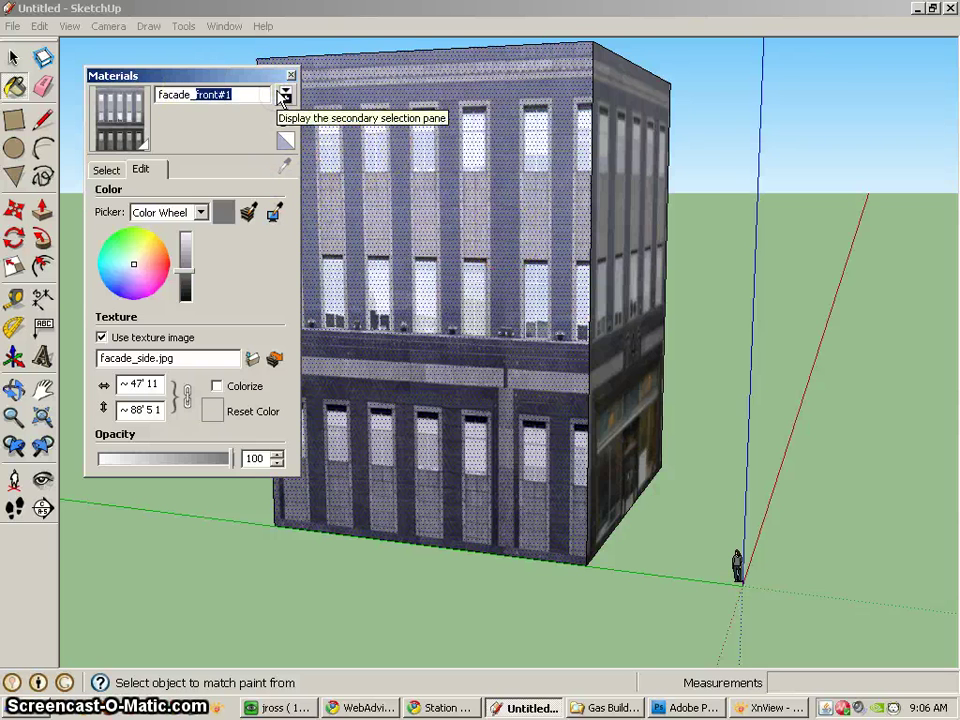
text(side)
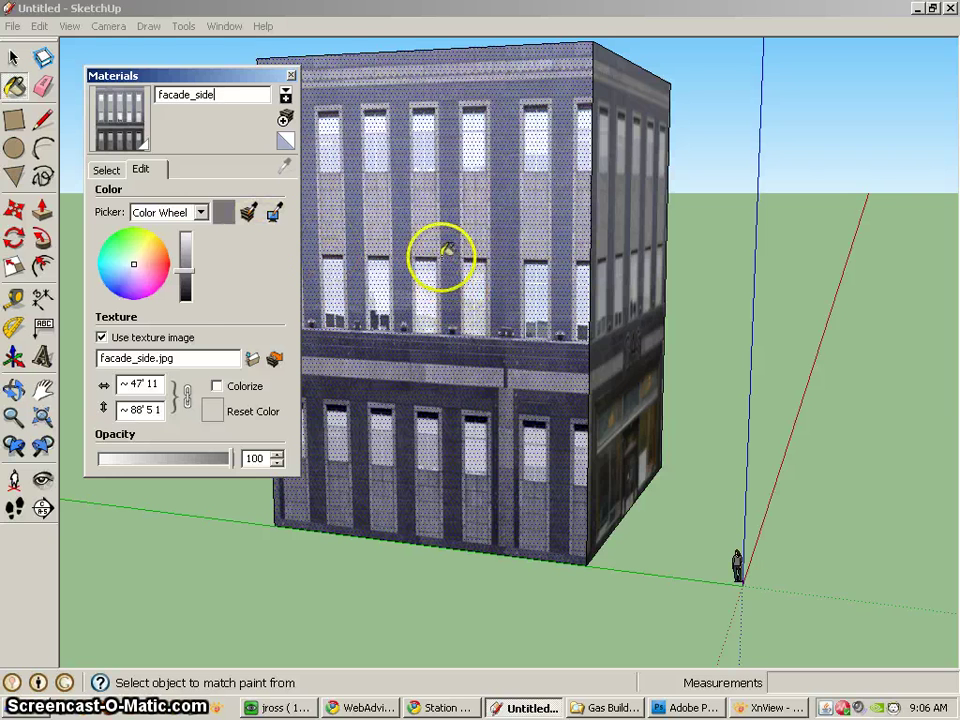
drag(257, 79, 212, 130)
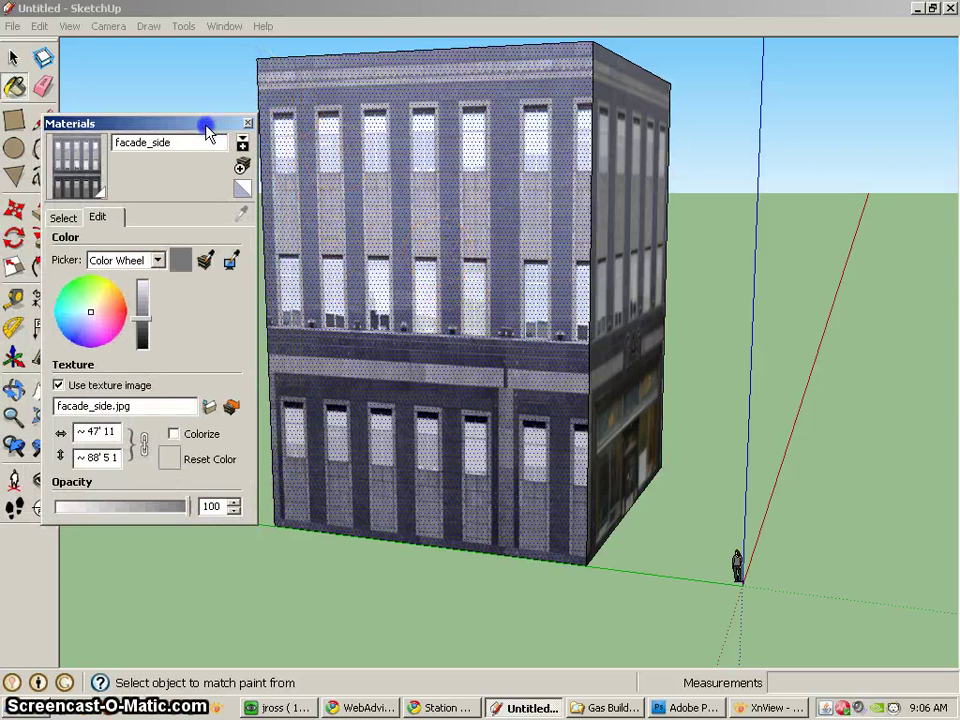
Start repositioning the texture on the side wall along the green axis, fitting one facade width between the wall's vertical edges.
mouse_move(476, 289)
middle_down()
mouse_move(521, 302)
mouse_move(595, 285)
mouse_move(589, 272)
middle_up()
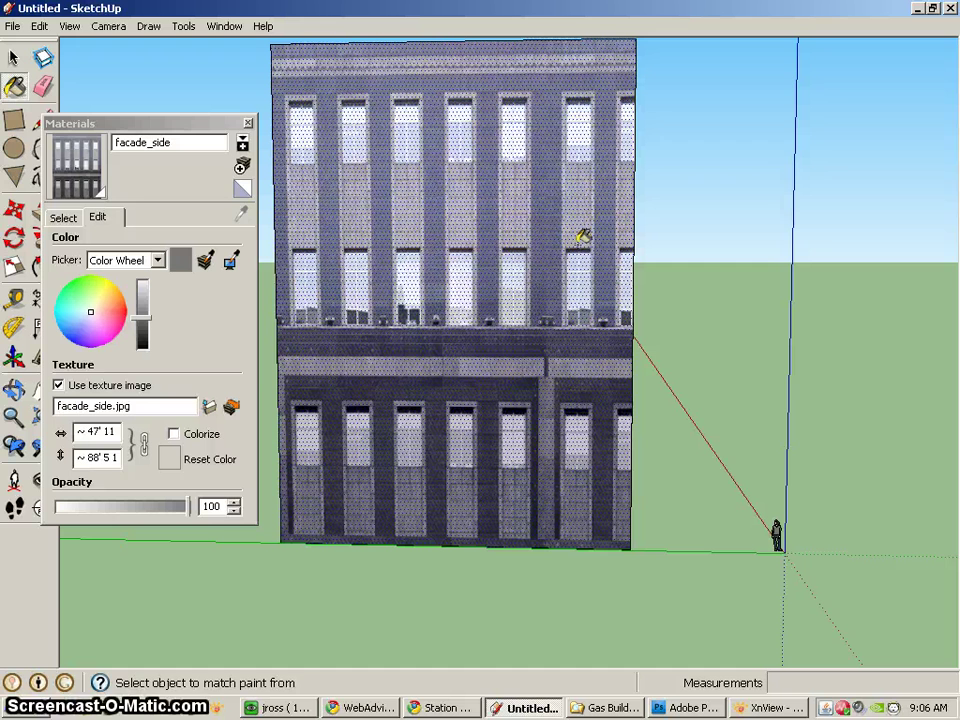
click(14, 58)
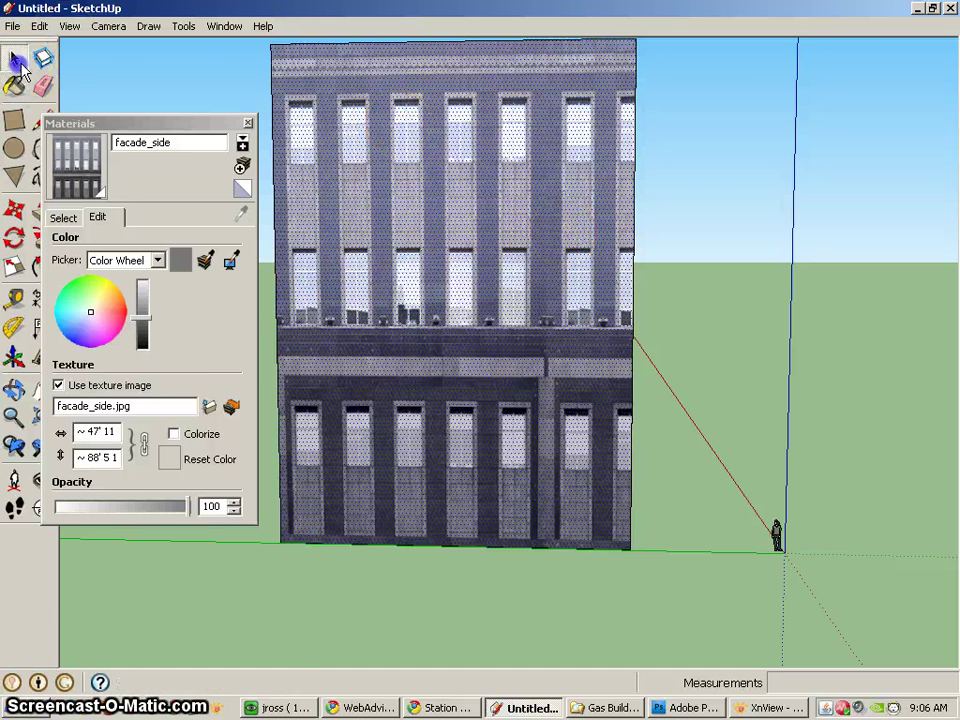
right_click(465, 325)
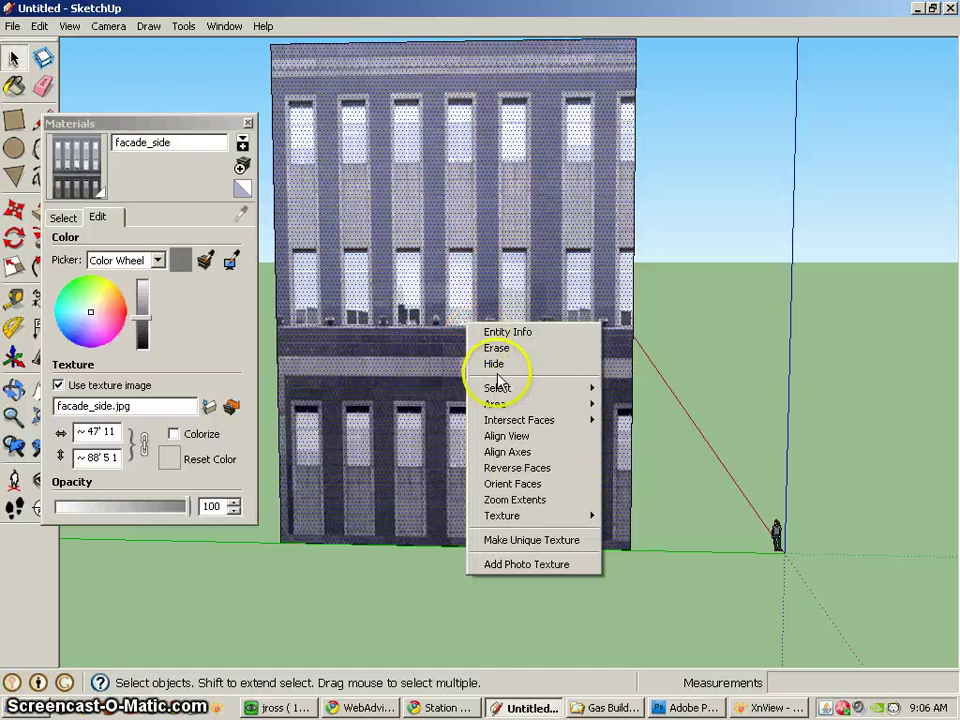
mouse_move(550, 516)
click(625, 514)
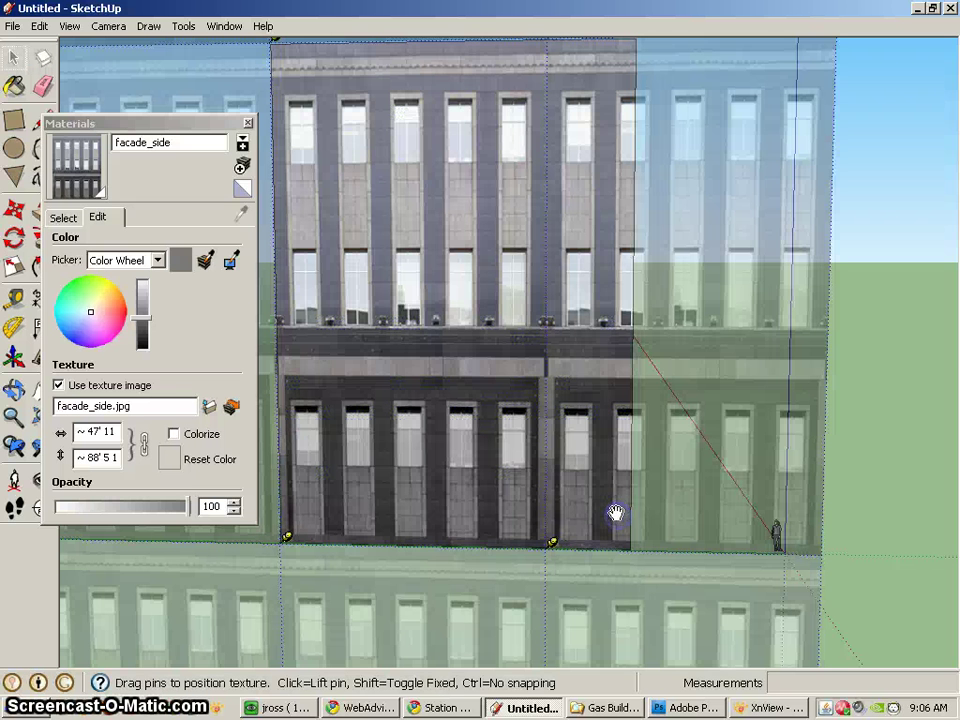
drag(553, 542, 634, 546)
drag(591, 150, 626, 66)
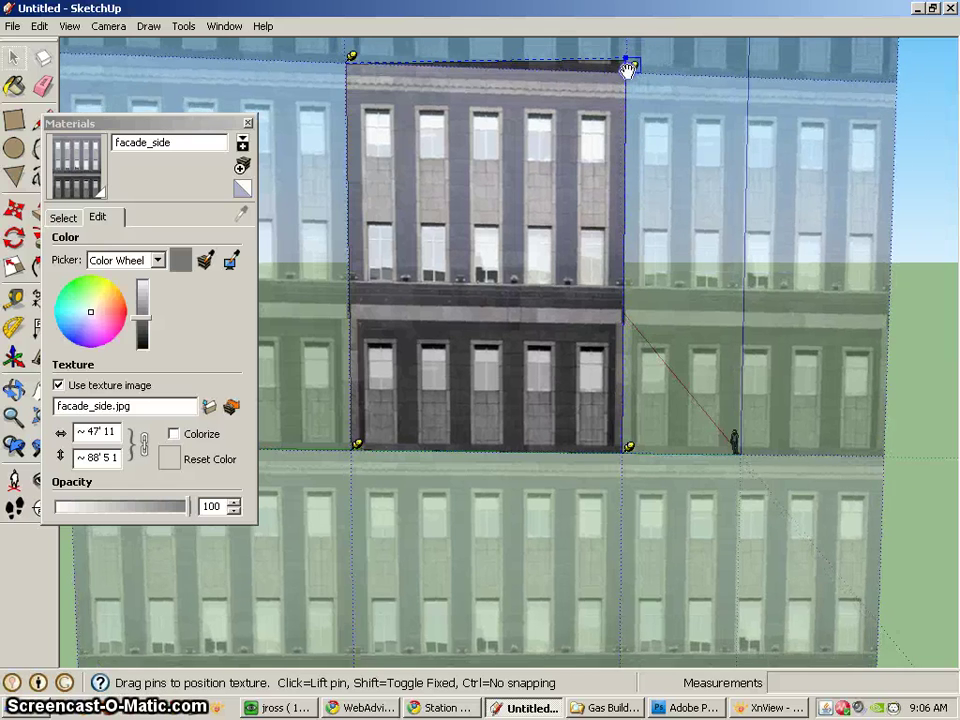
Refine the side wall's texture pins at its upper and lower corners and accept the texture placement.
click(369, 58)
mouse_move(369, 58)
mouse_down()
mouse_move(381, 75)
mouse_move(353, 64)
mouse_up()
drag(634, 68, 632, 50)
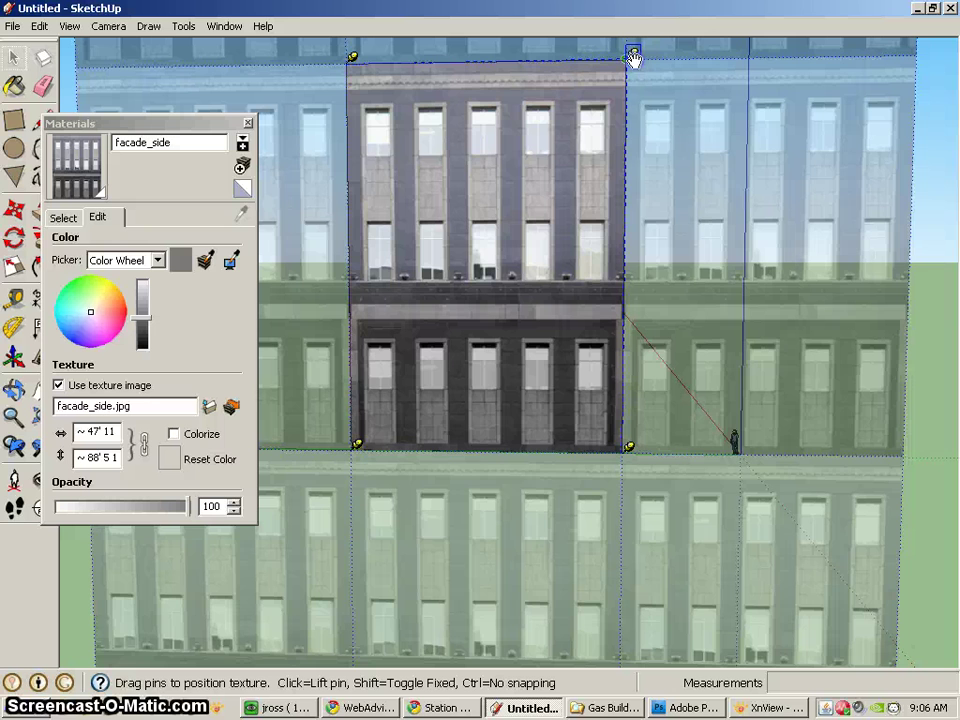
click(481, 396)
mouse_move(358, 443)
mouse_down()
mouse_move(396, 429)
mouse_move(359, 450)
mouse_up()
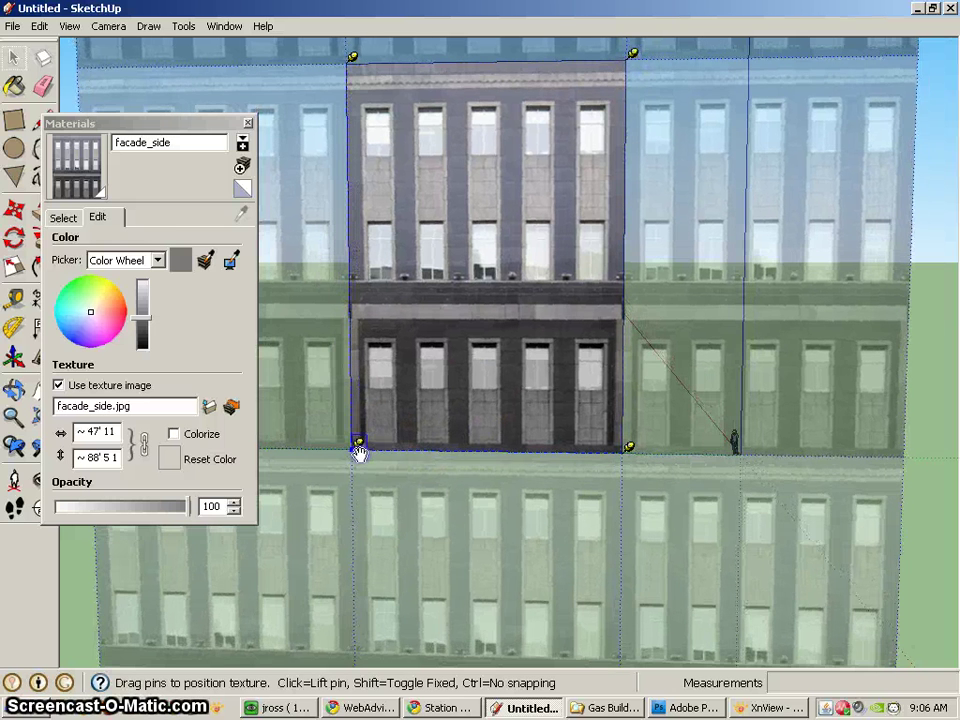
click(885, 266)
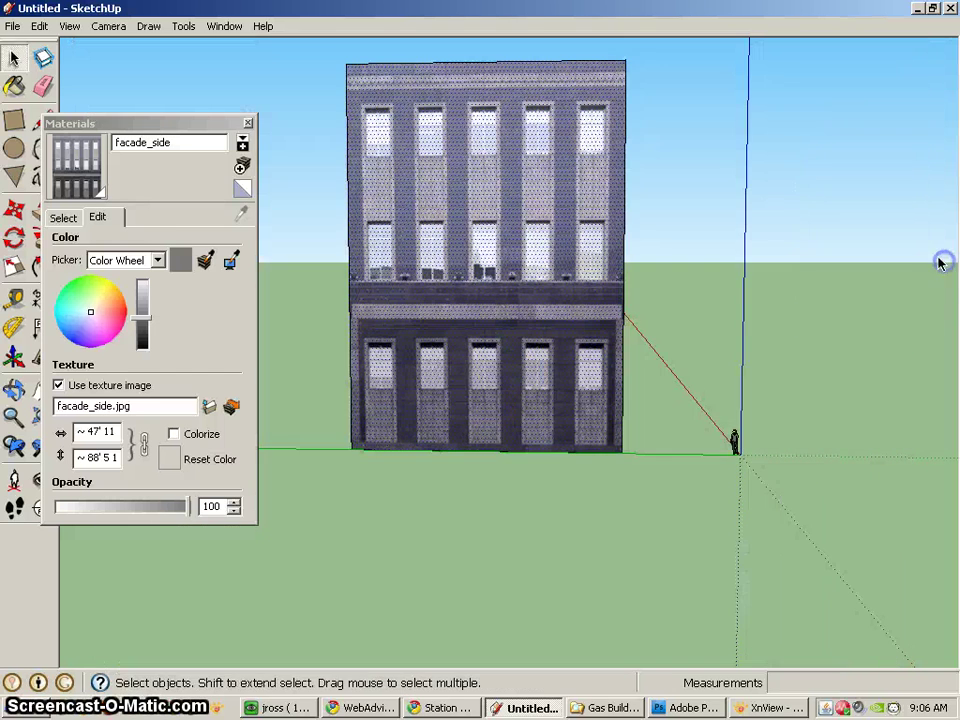
Examine the building from several sides, comparing the new side texture with the walls still showing the front facade.
middle_drag(610, 355, 827, 326)
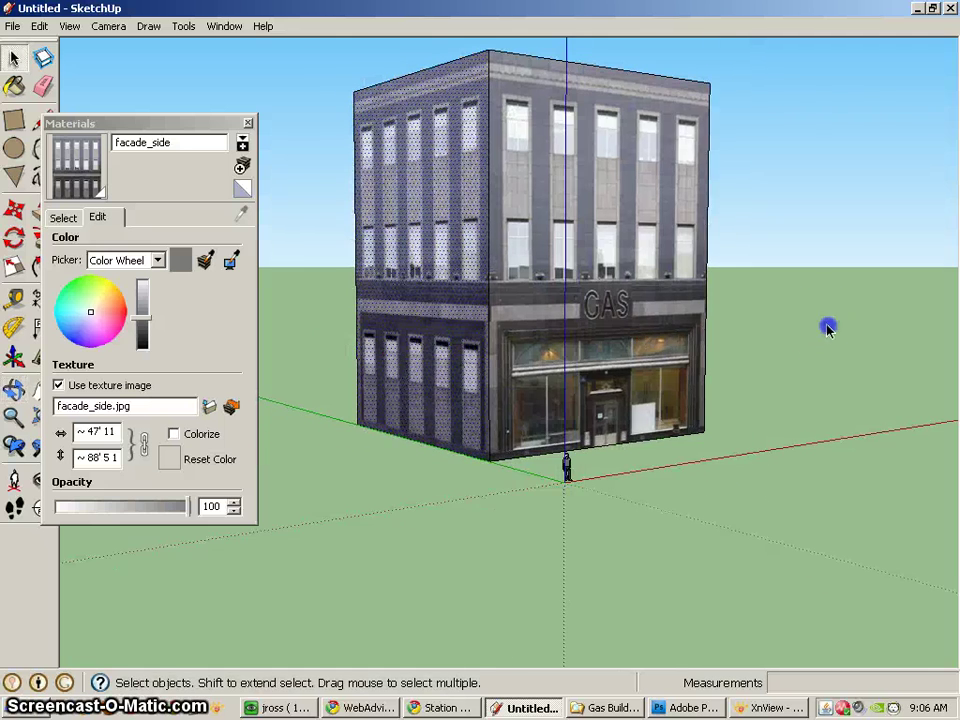
middle_drag(438, 343, 778, 369)
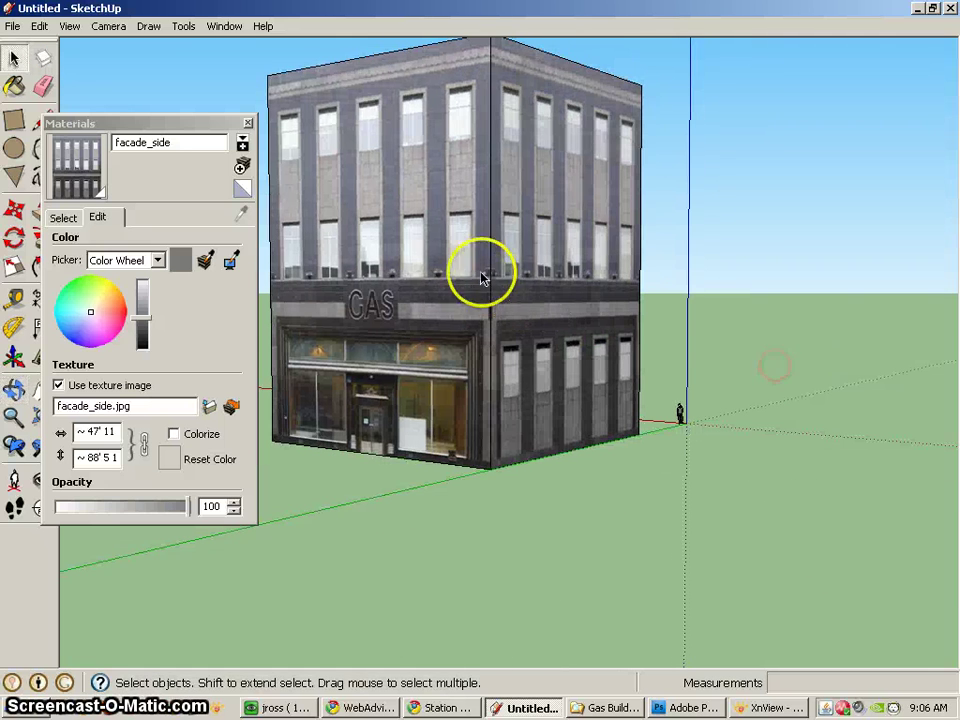
click(418, 302)
middle_drag(418, 302, 453, 318)
click(451, 317)
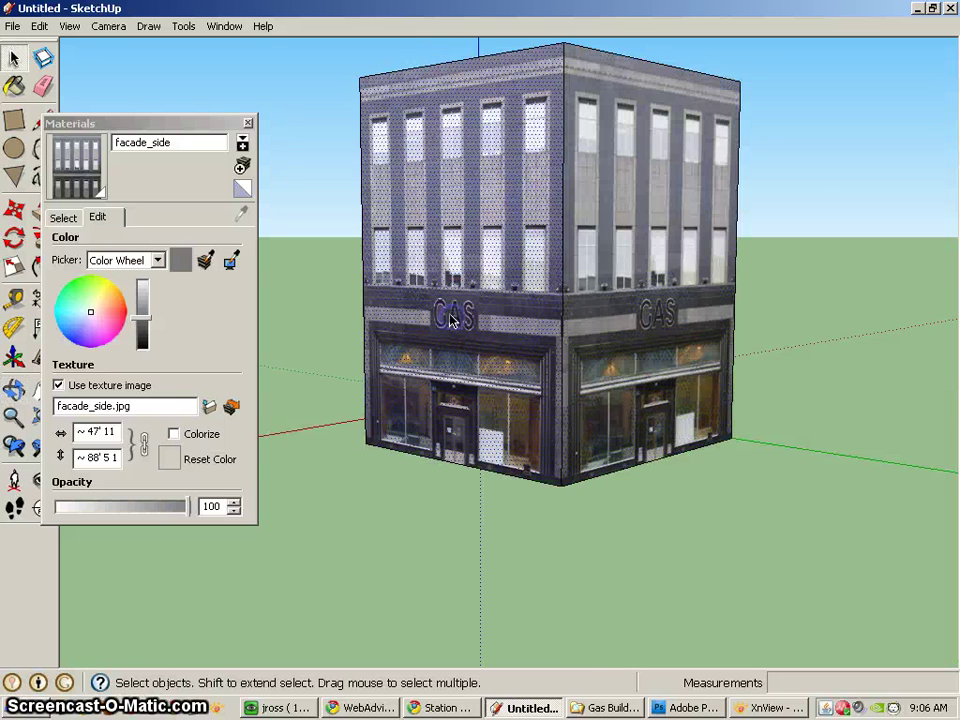
middle_drag(885, 341, 525, 343)
click(591, 279)
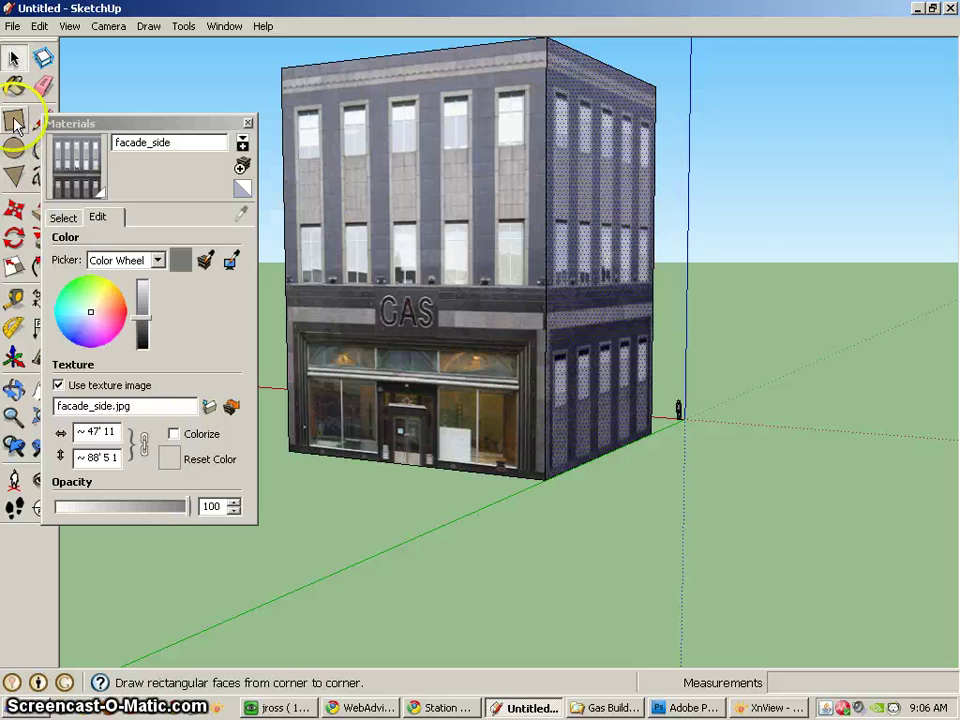
Paint the rear wall with the facade_side material and check it alongside the neighbouring walls.
click(14, 87)
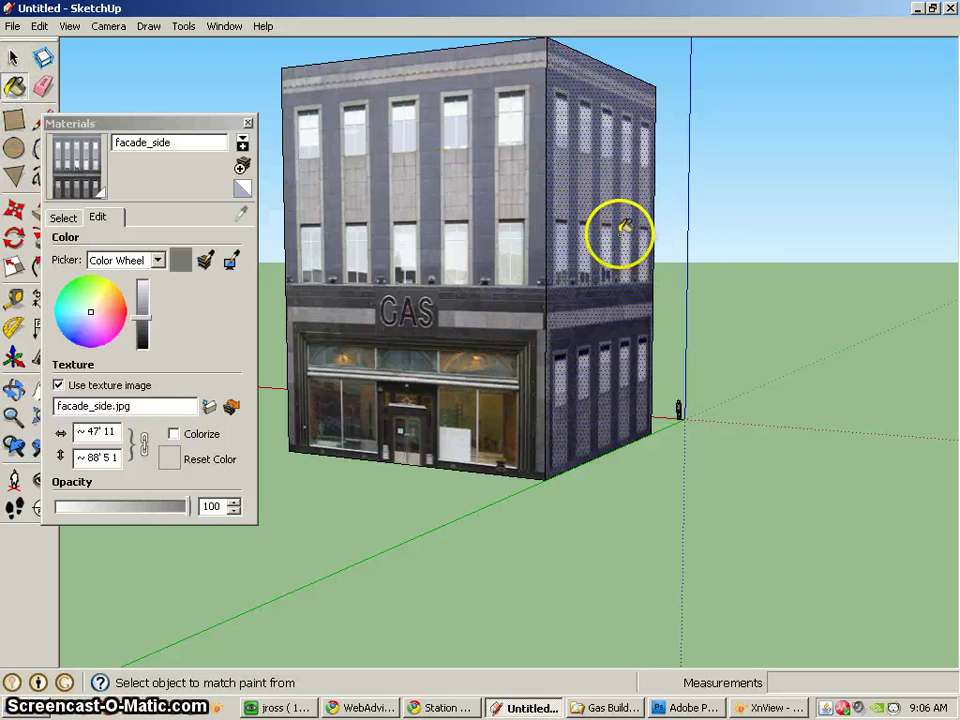
click(422, 216)
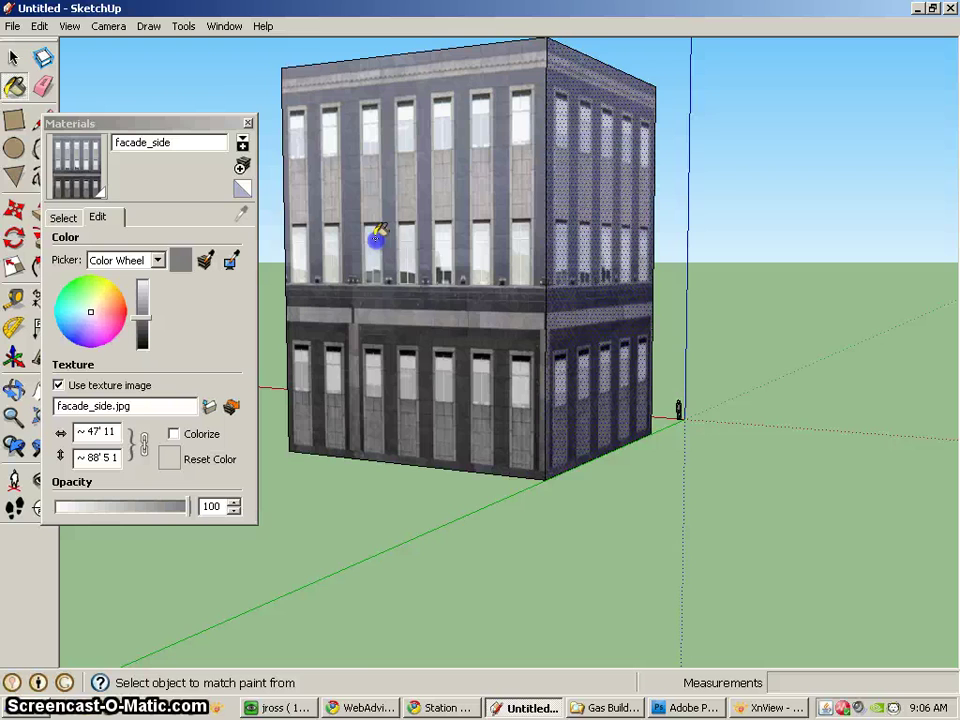
middle_drag(411, 347, 549, 369)
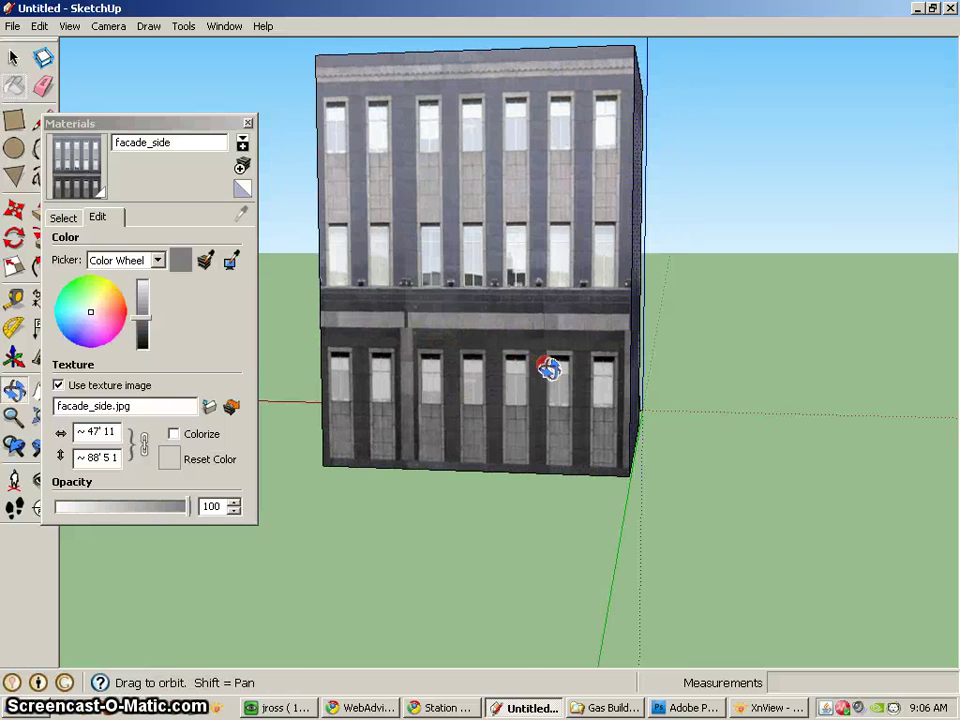
alt+click(549, 345)
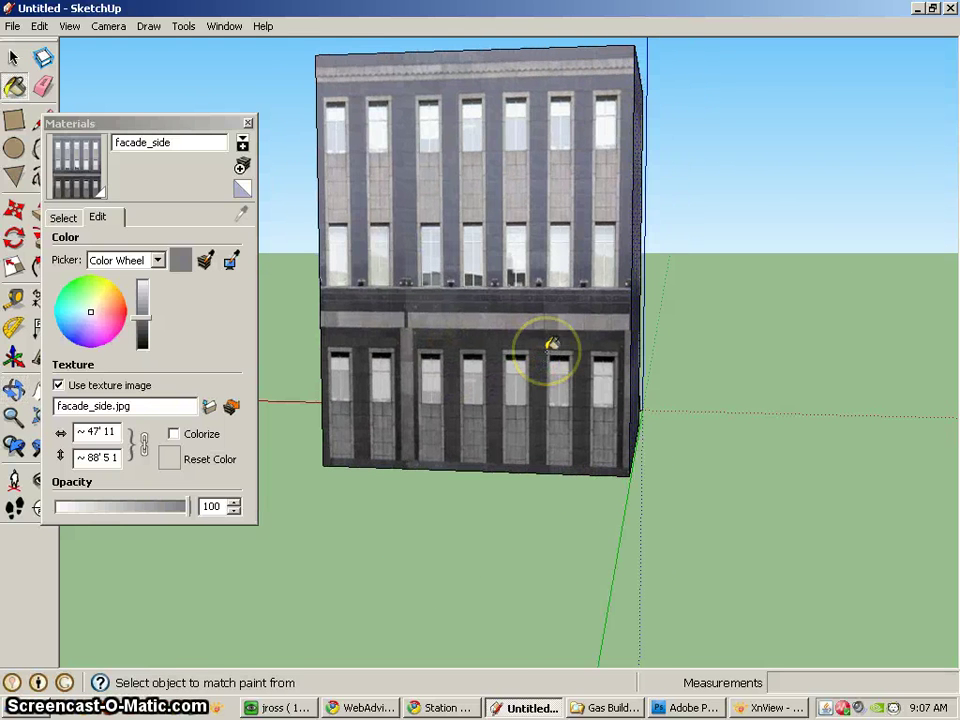
middle_drag(540, 324, 628, 345)
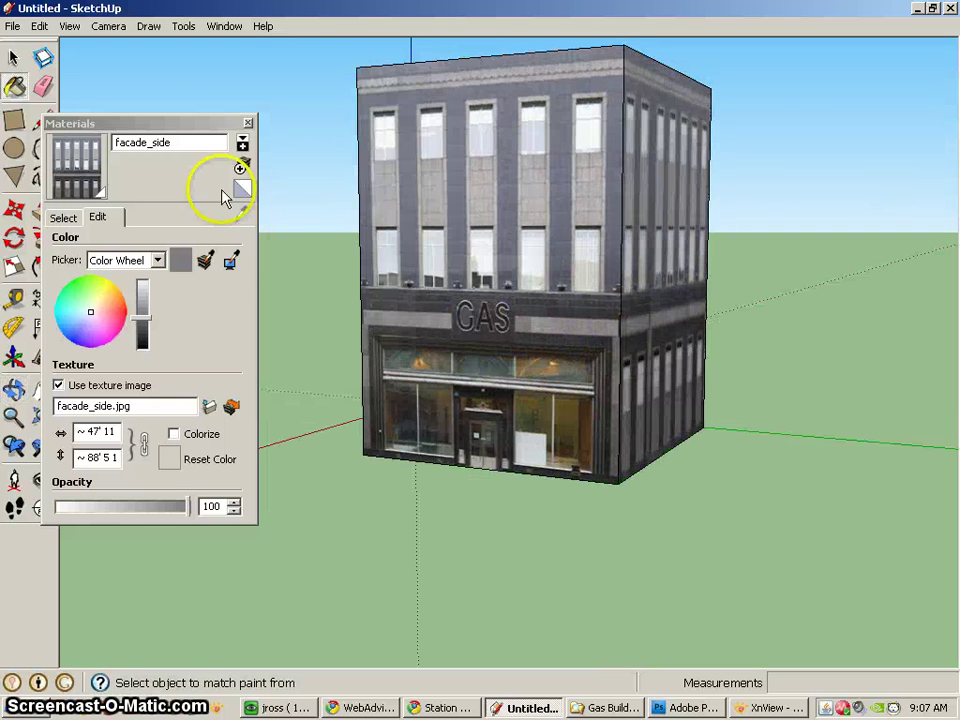
drag(179, 124, 224, 122)
click(289, 161)
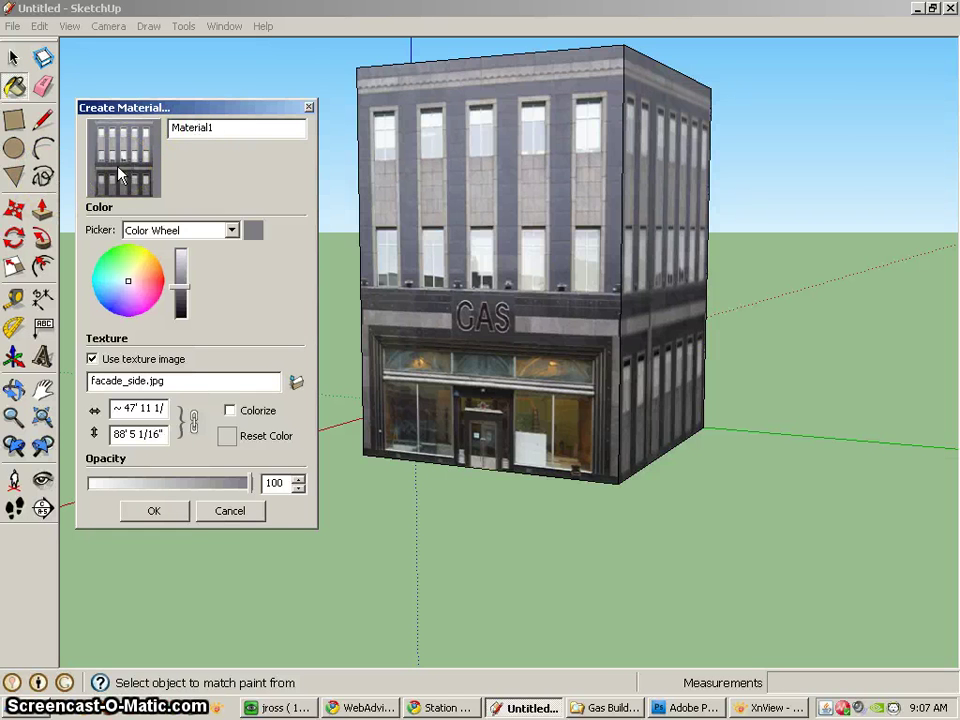
click(214, 511)
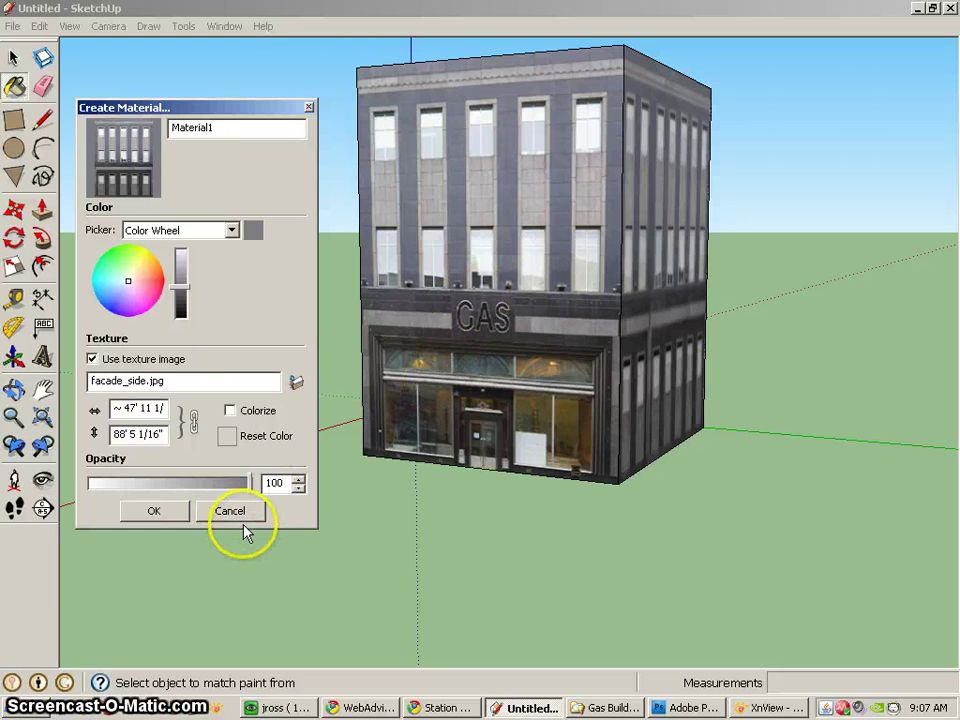
click(230, 511)
Reset the current paint material to the default material with the wall showing the extra GAS front selected.
right_click(512, 328)
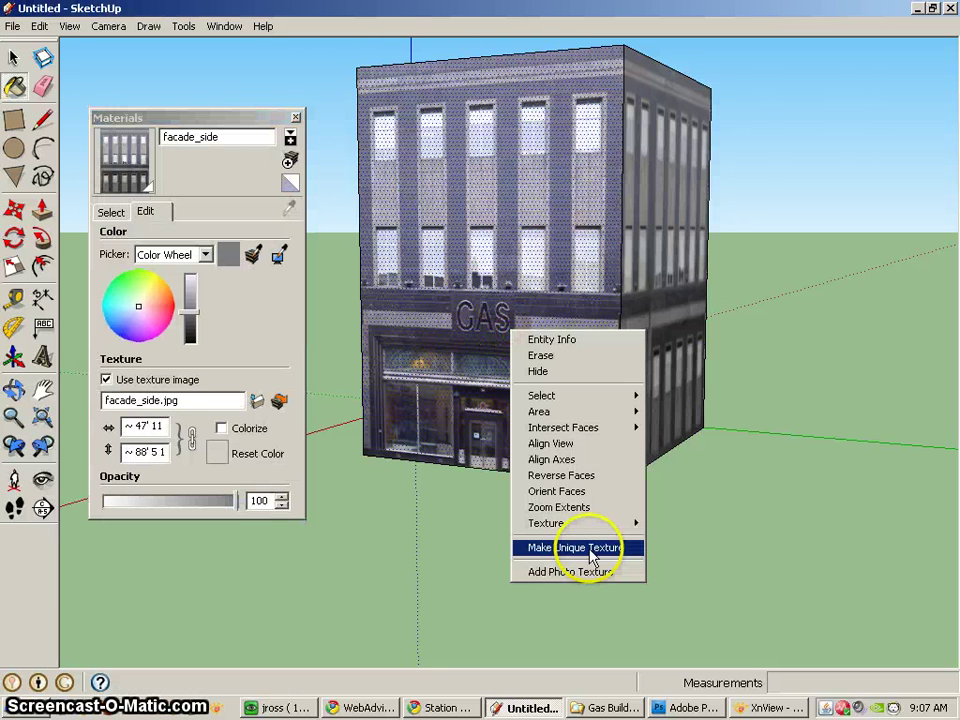
click(229, 121)
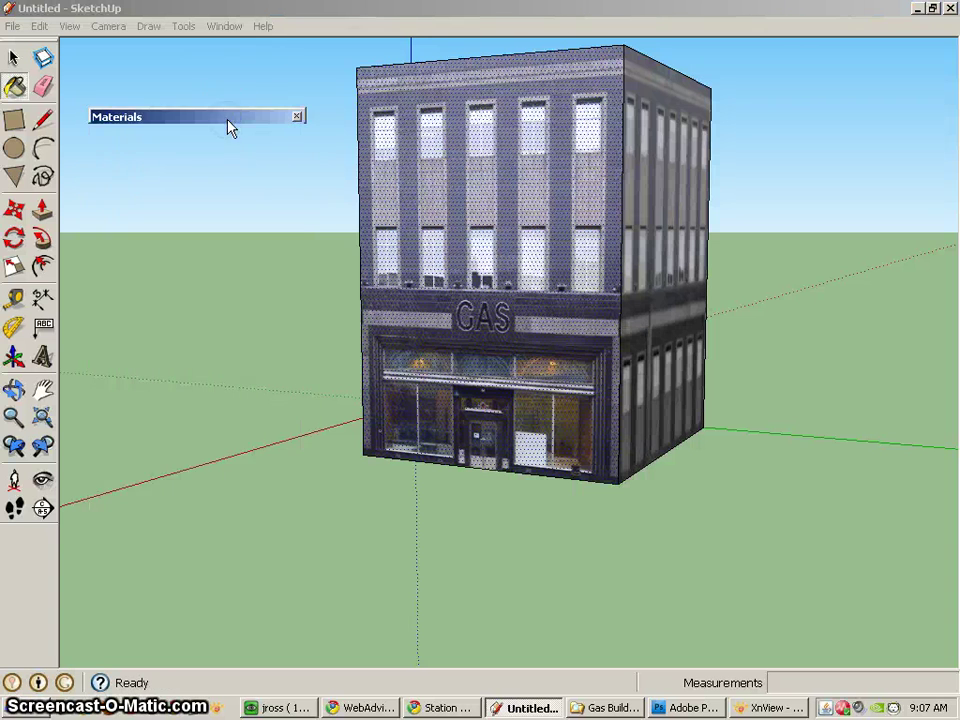
click(229, 120)
click(292, 186)
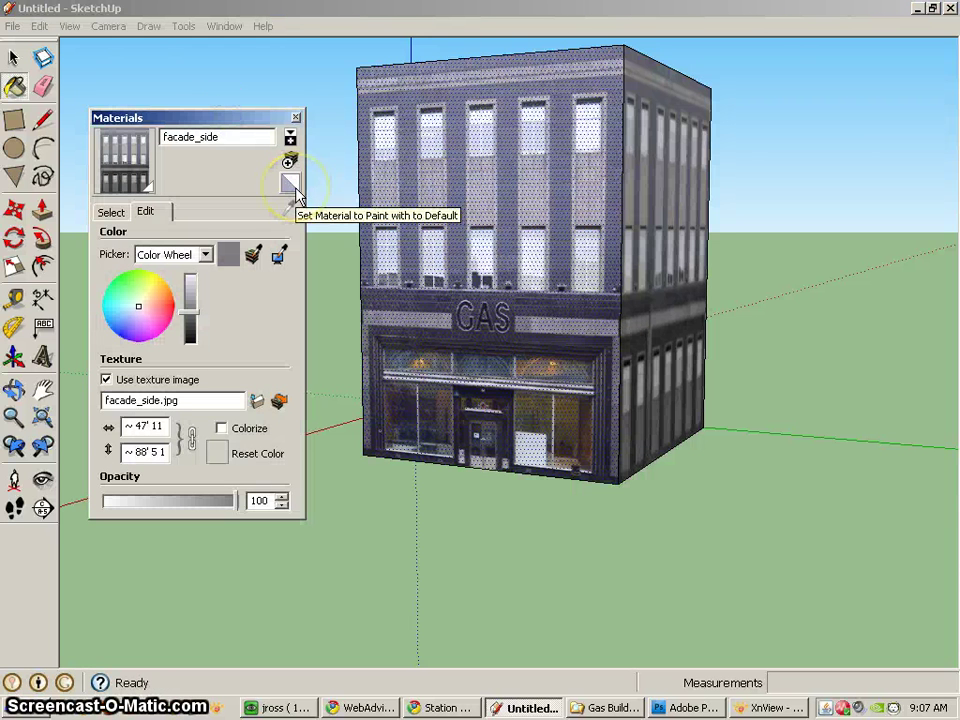
click(291, 184)
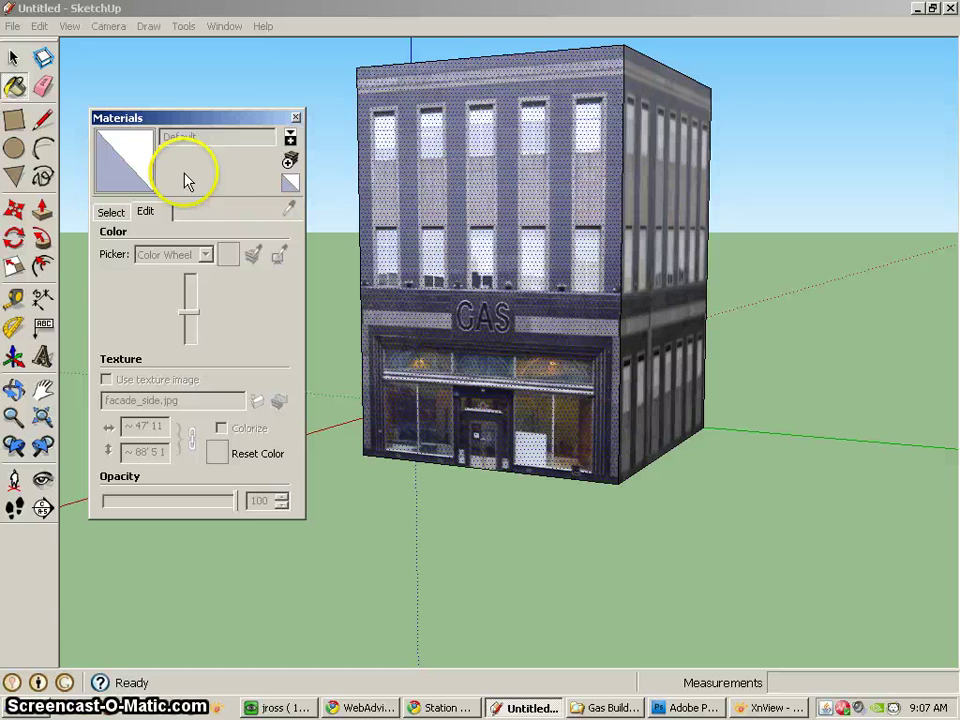
Create a material named side2 that uses the facade_side.jpg image as its texture.
click(292, 166)
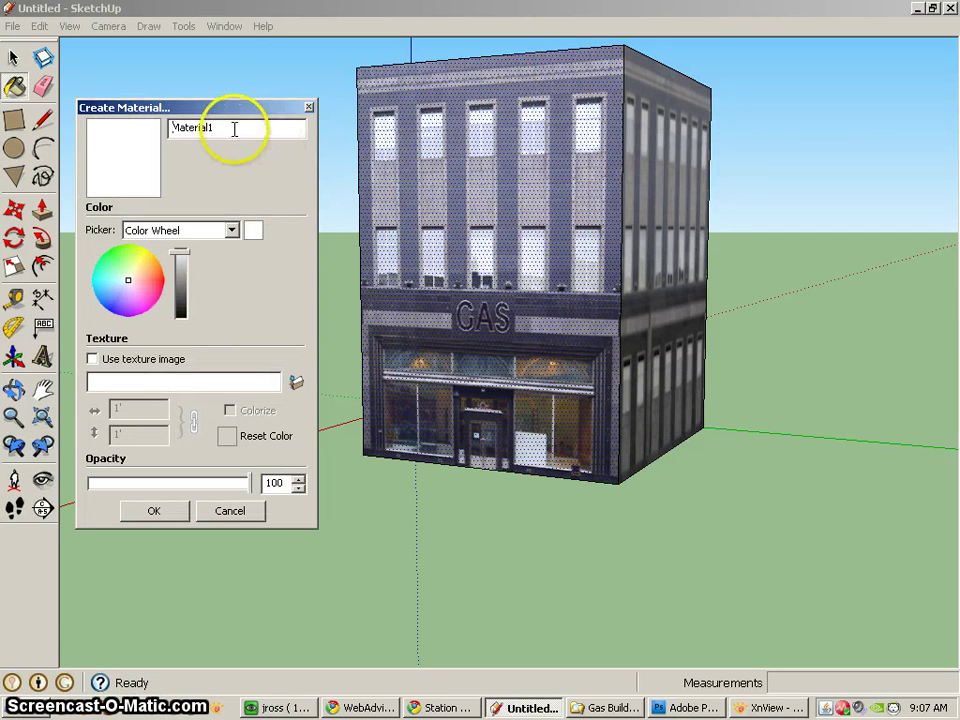
drag(231, 127, 83, 133)
text(side2)
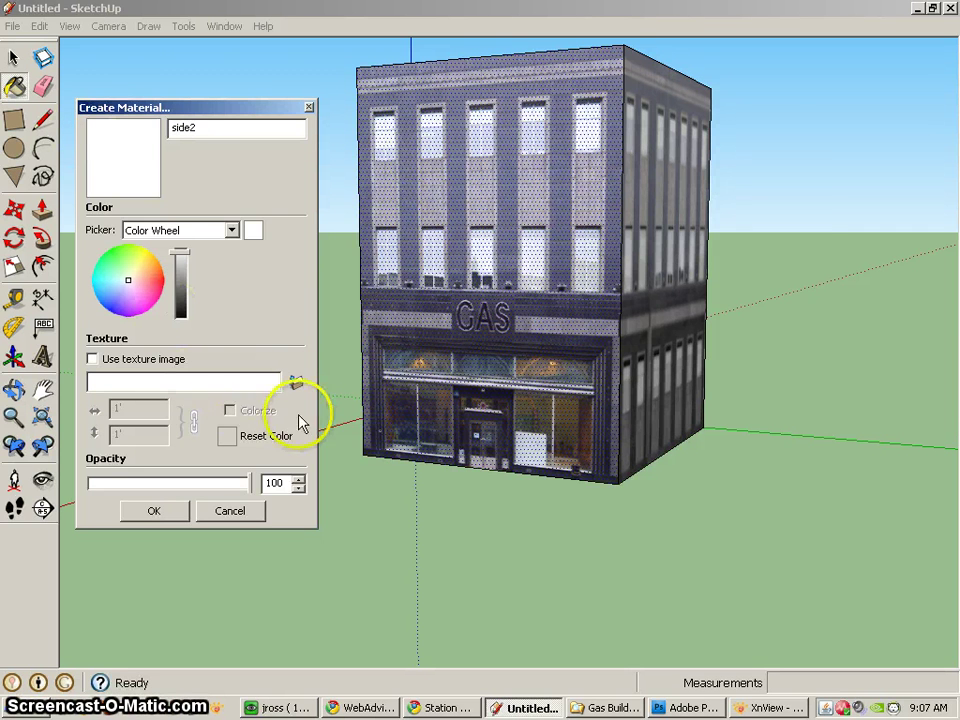
click(296, 382)
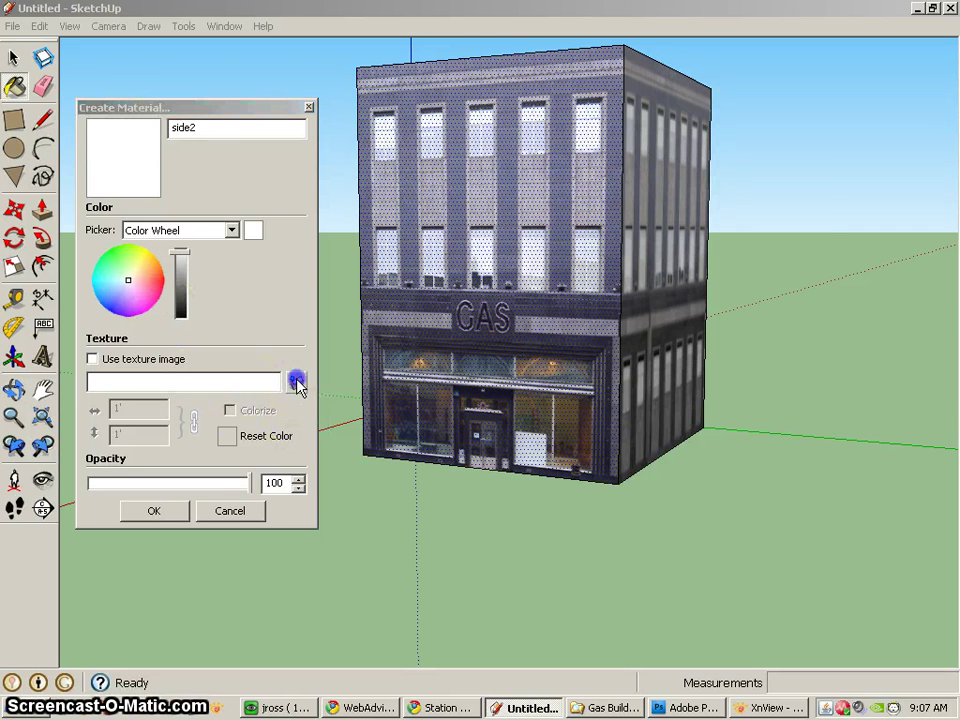
click(290, 234)
click(621, 493)
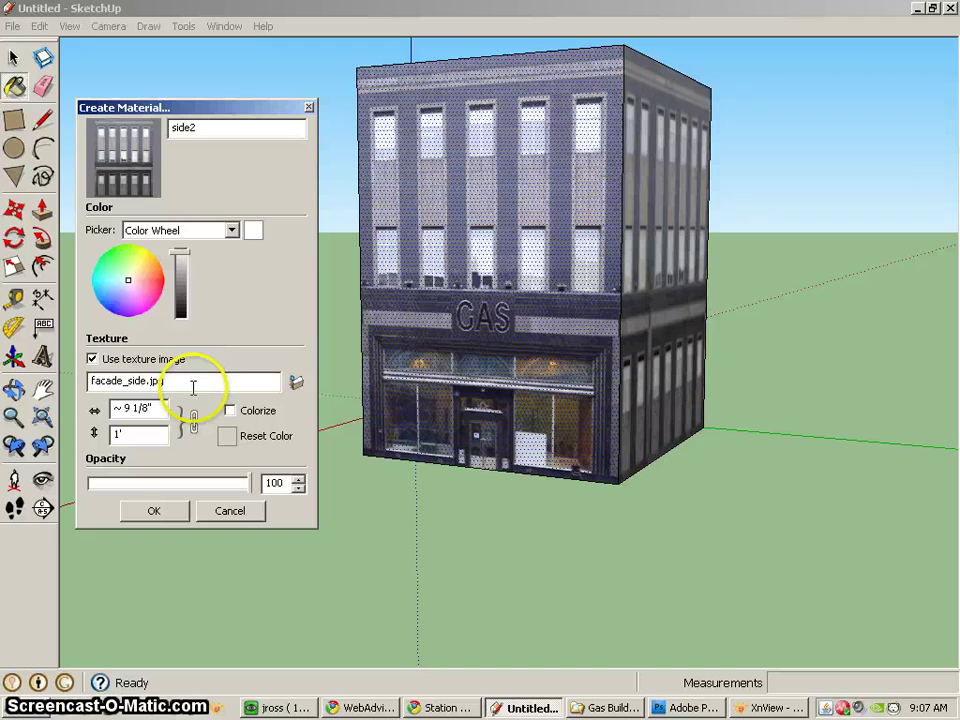
click(160, 512)
Paint the selected GAS-front wall with the side2 material and compare its tiling with the neighbouring side wall.
click(470, 264)
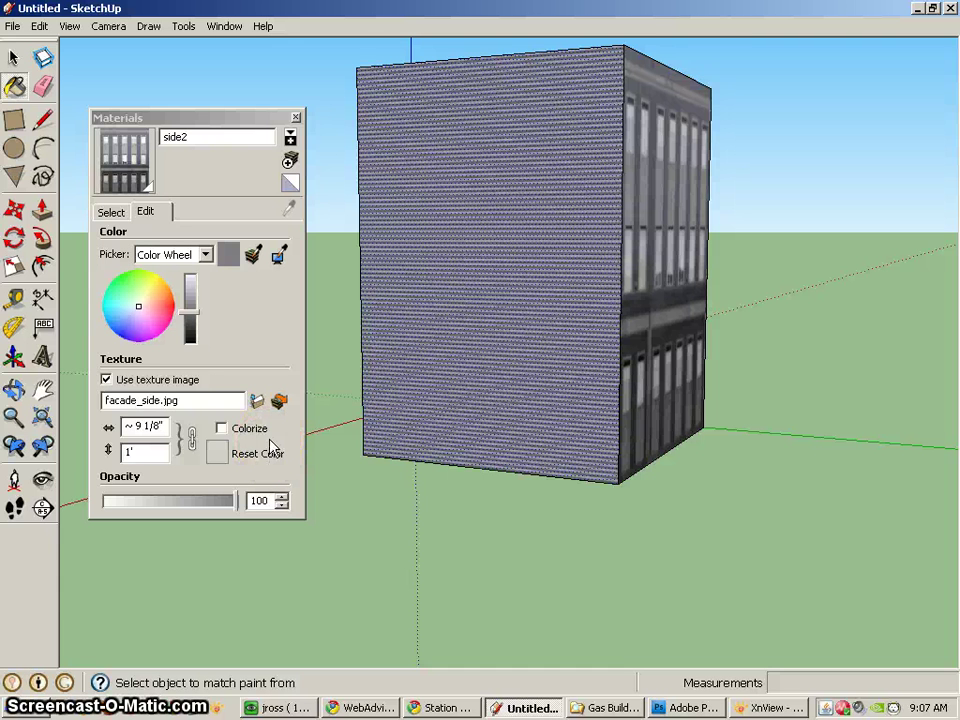
scroll(551, 306, up, 10)
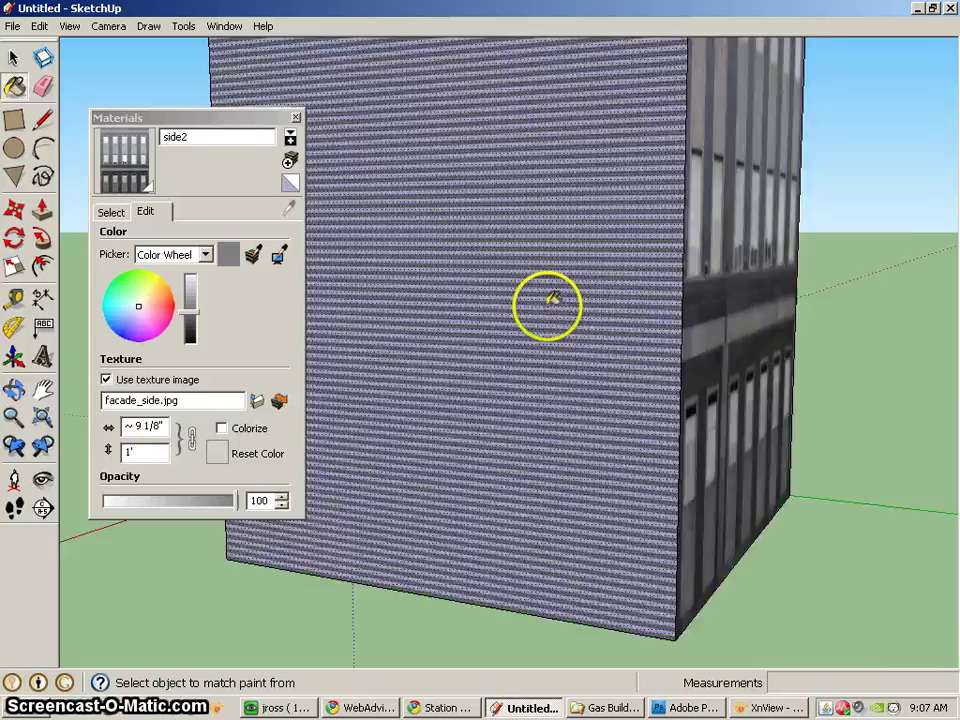
scroll(541, 295, up, 6)
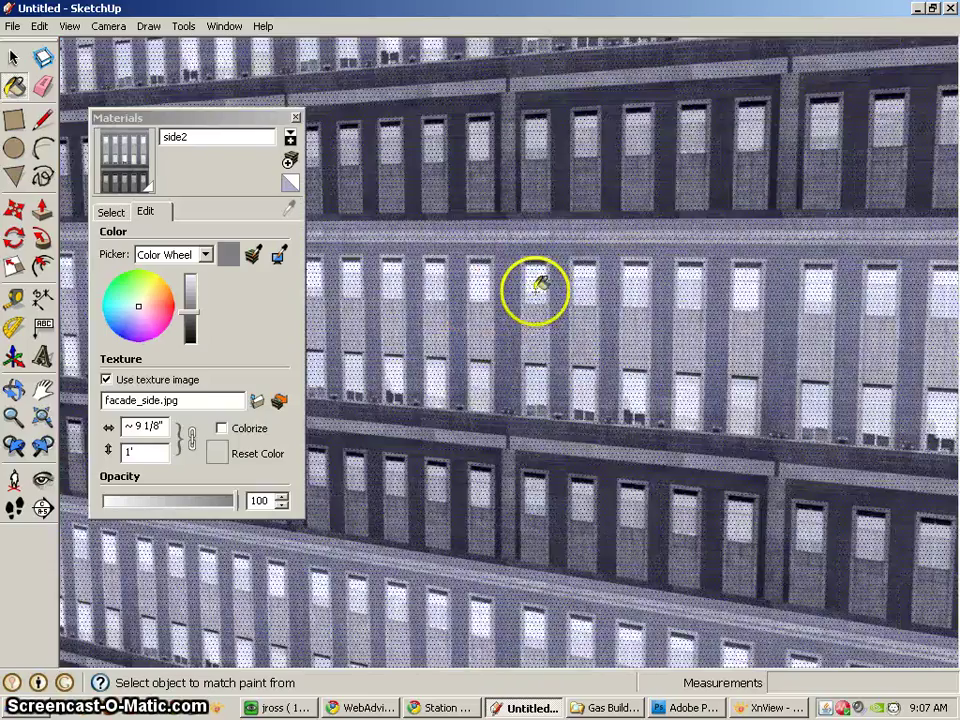
scroll(537, 276, up, 3)
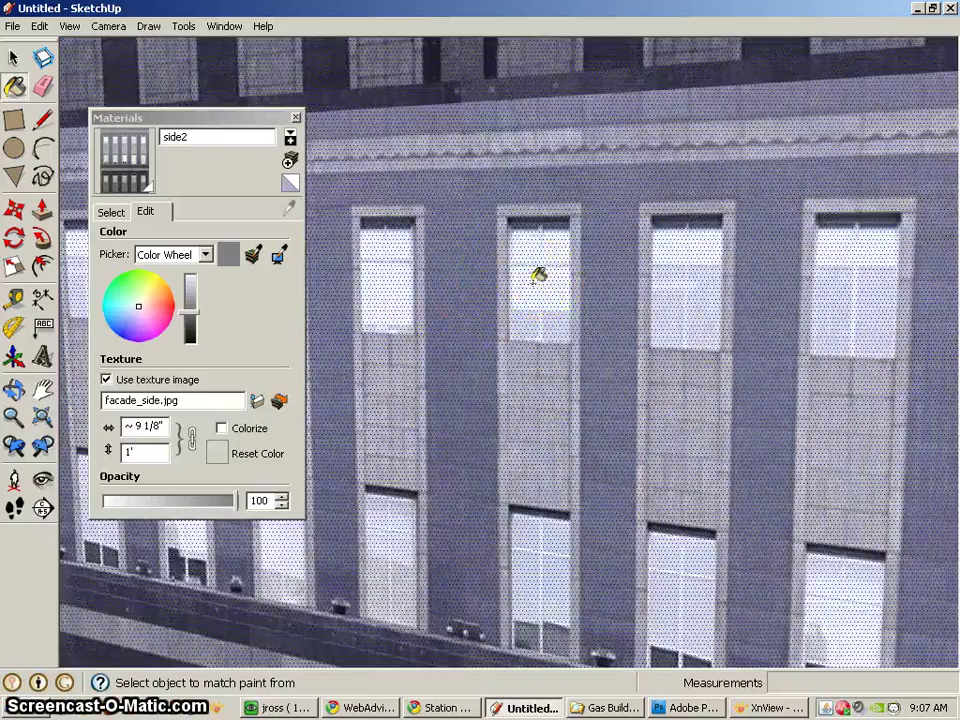
scroll(537, 276, down, 15)
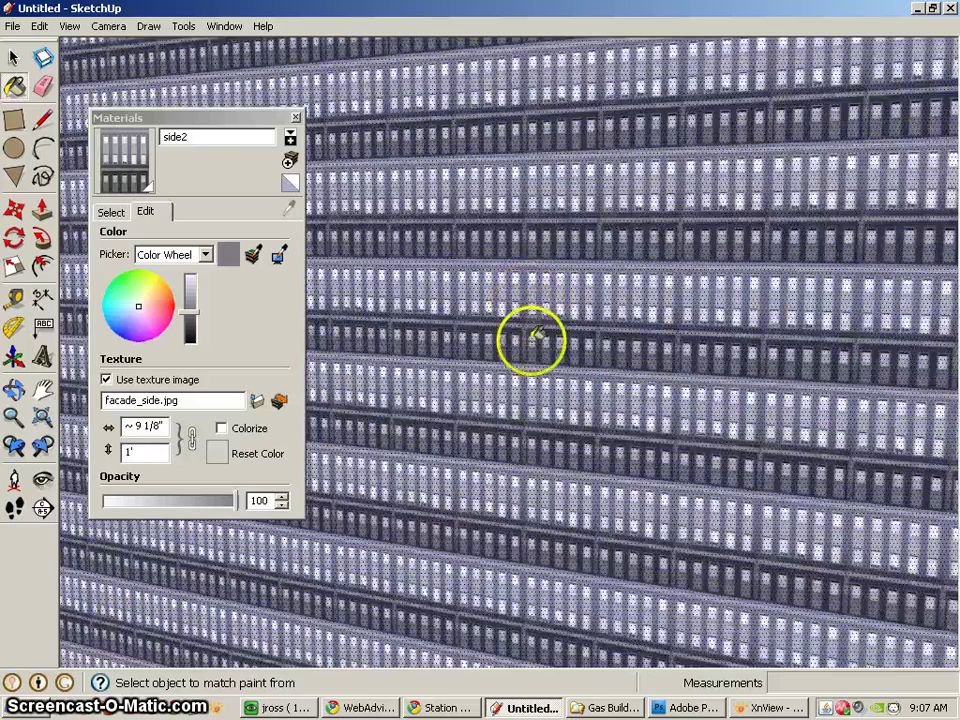
scroll(560, 368, down, 5)
scroll(439, 343, up, 5)
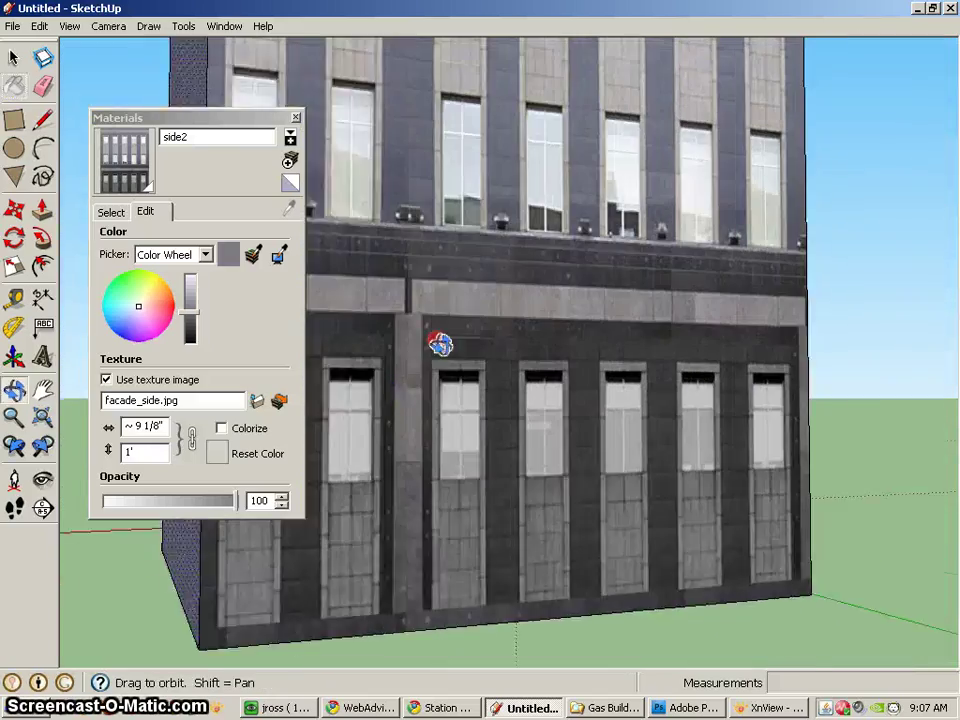
middle_drag(439, 343, 529, 306)
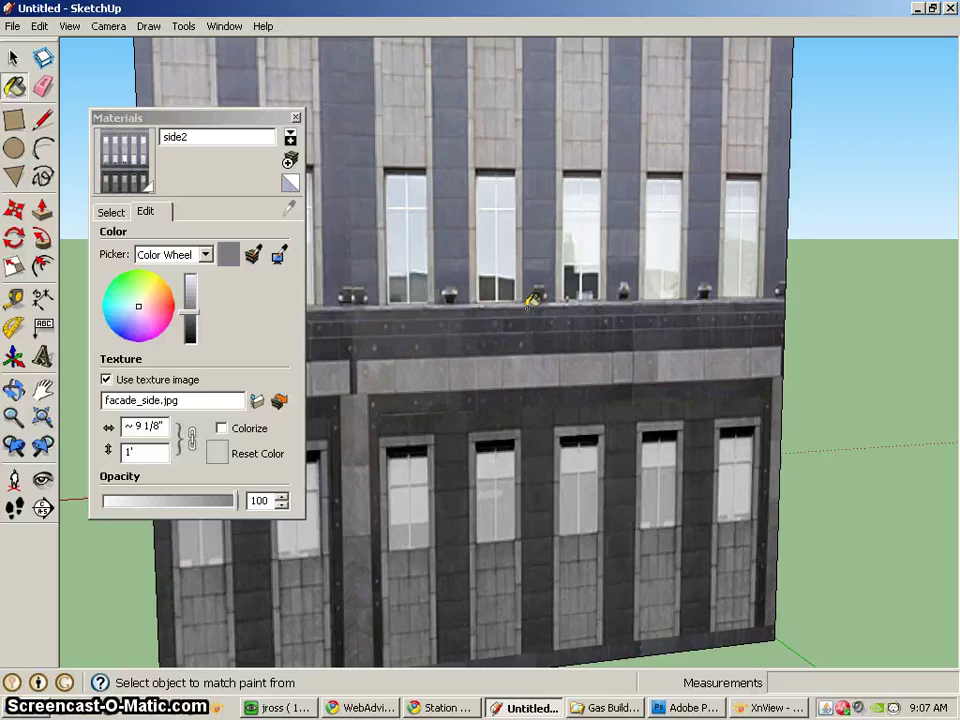
scroll(690, 354, down, 10)
middle_drag(690, 354, 576, 450)
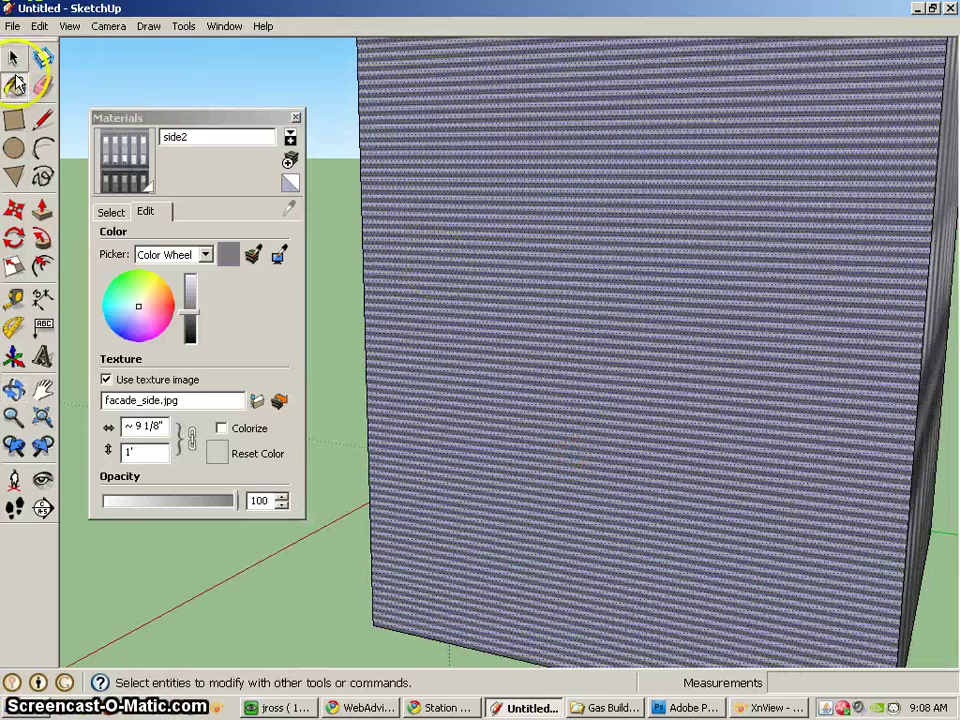
Start positioning the side2 texture on the newly painted wall and spread its four pins apart to enlarge the tiles.
click(13, 57)
right_click(738, 382)
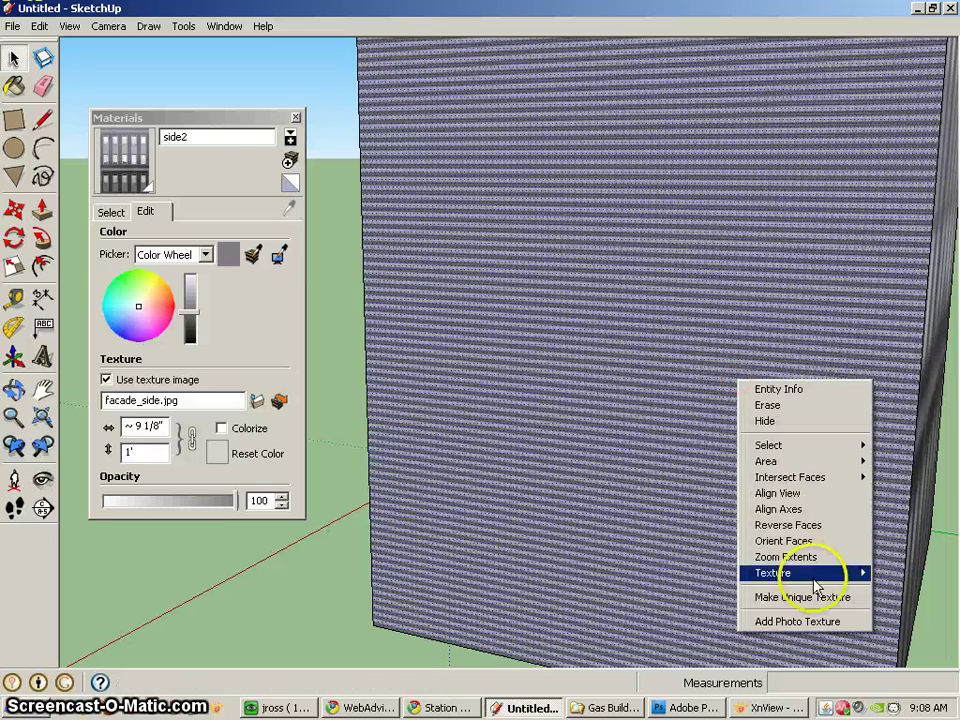
mouse_move(830, 573)
click(650, 578)
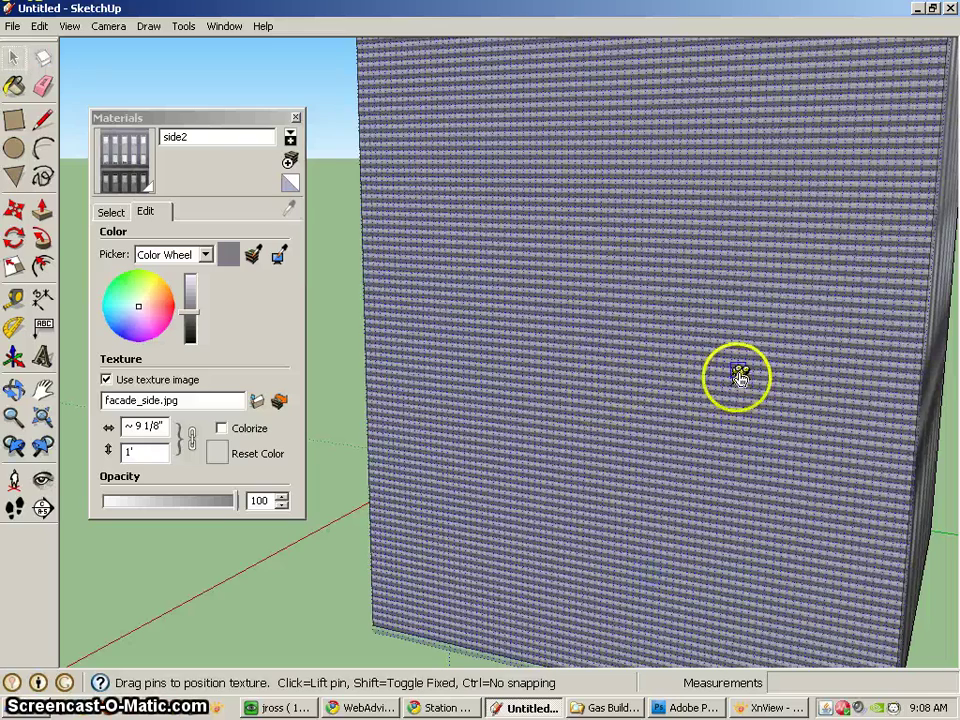
drag(741, 378, 822, 265)
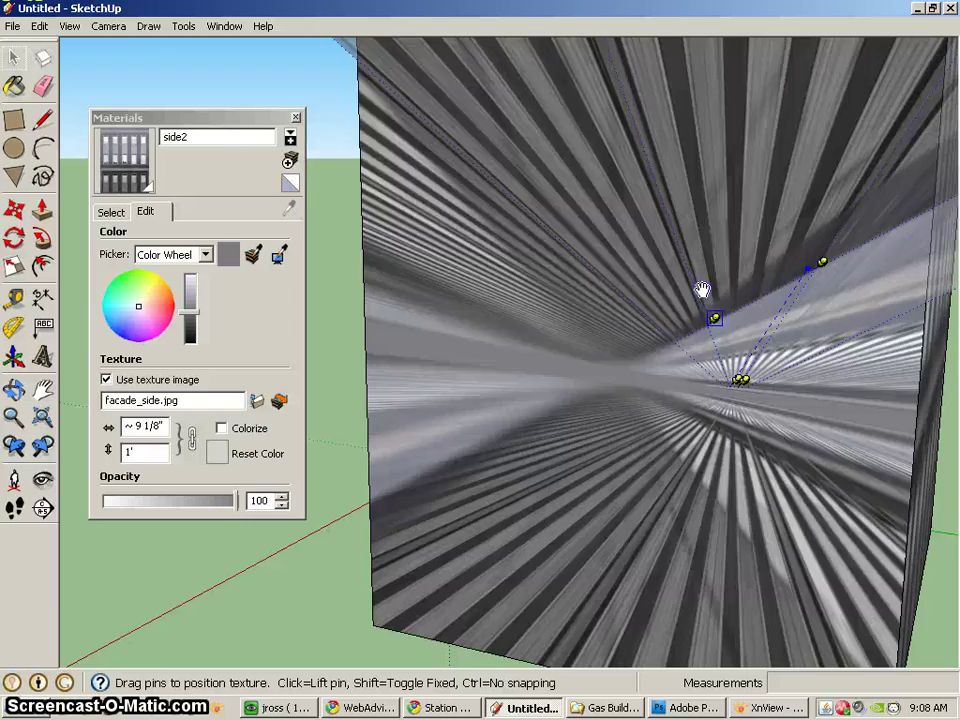
drag(703, 290, 644, 188)
click(733, 388)
drag(737, 380, 538, 468)
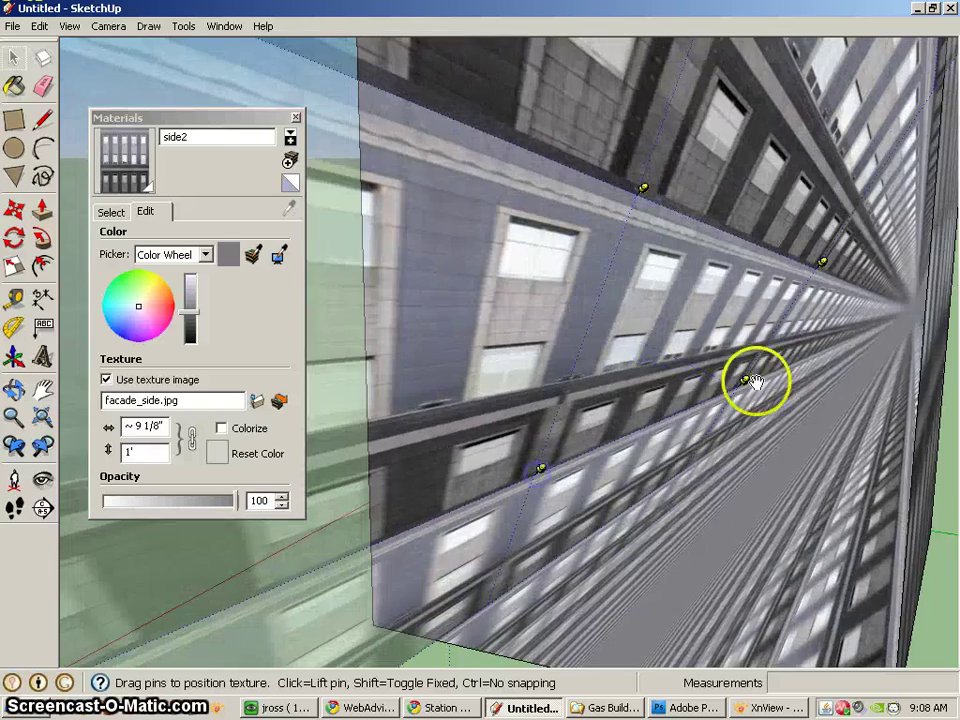
drag(748, 381, 820, 553)
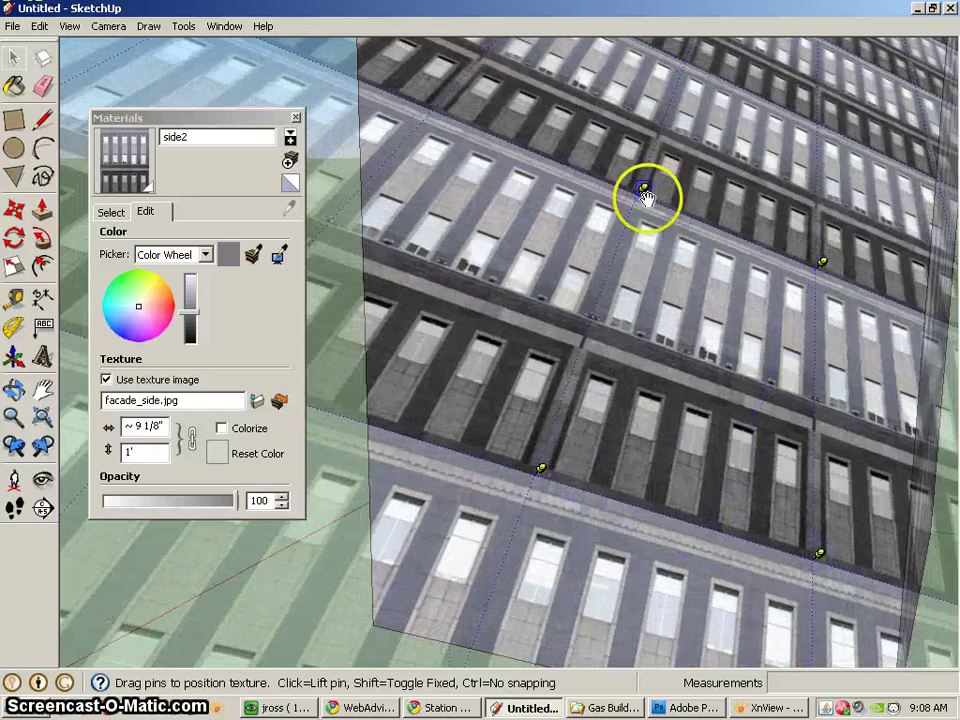
Place the four texture pins on the wall's corners so that one facade image fills the wall.
scroll(645, 196, down, 5)
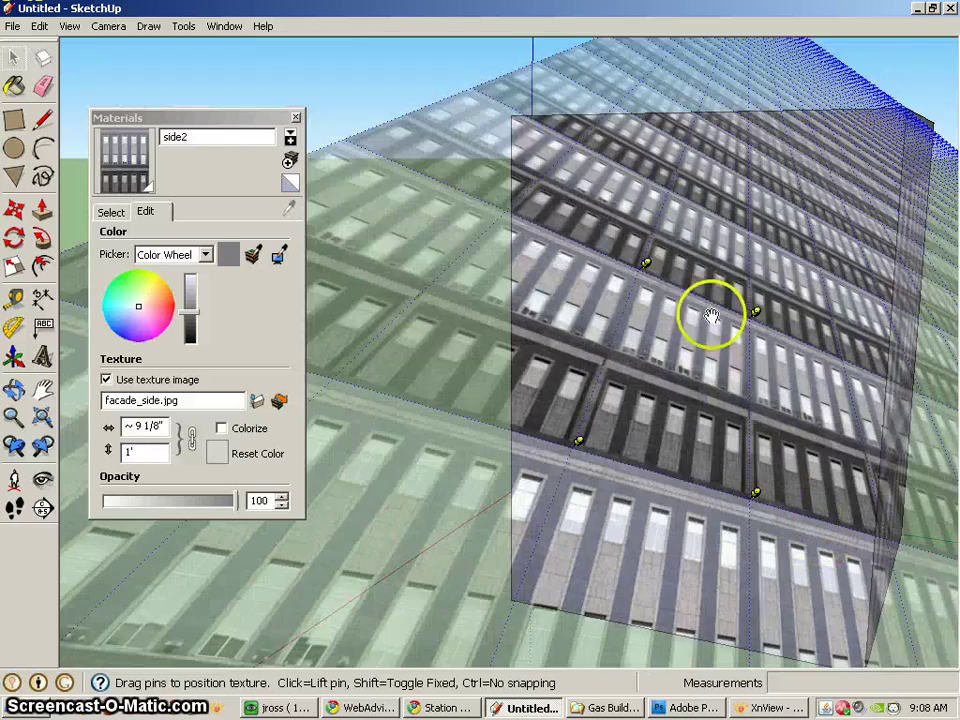
drag(648, 266, 517, 109)
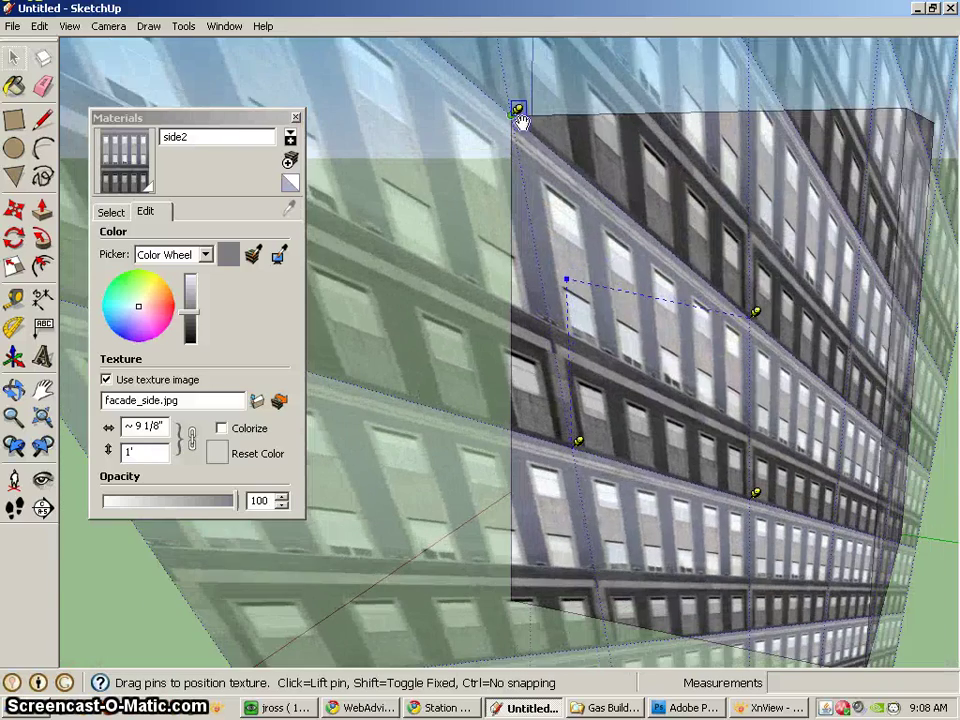
drag(756, 314, 913, 101)
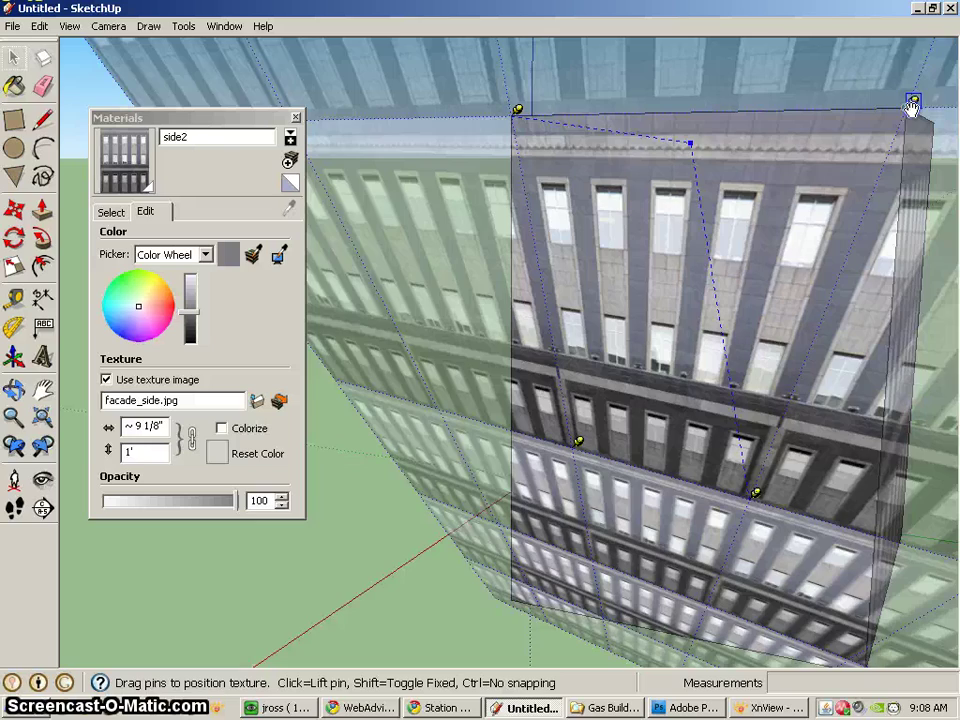
drag(577, 447, 514, 603)
drag(756, 493, 870, 540)
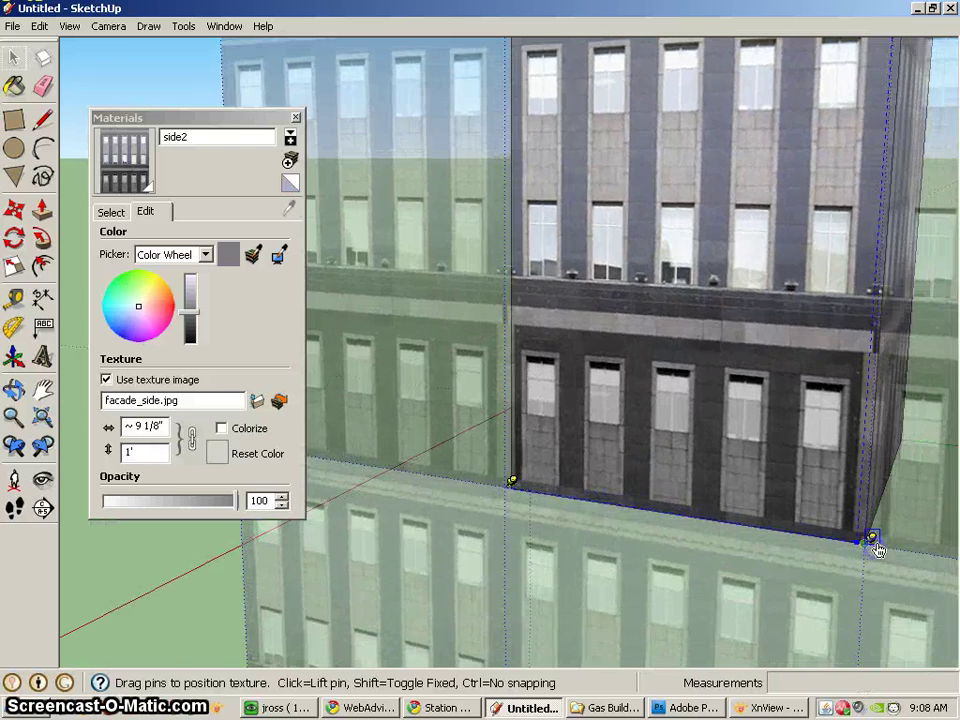
mouse_move(514, 482)
mouse_down()
mouse_move(531, 486)
mouse_move(519, 484)
mouse_up()
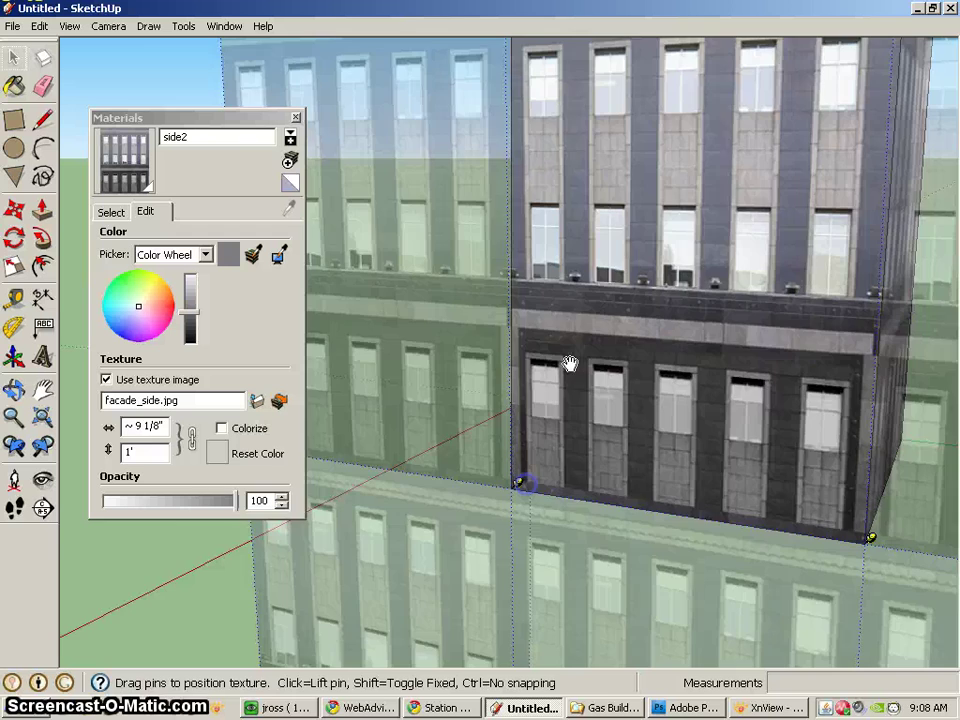
Fine-tune the two upper texture pins at the wall's upper corners and accept the texture placement.
middle_drag(724, 107, 670, 284)
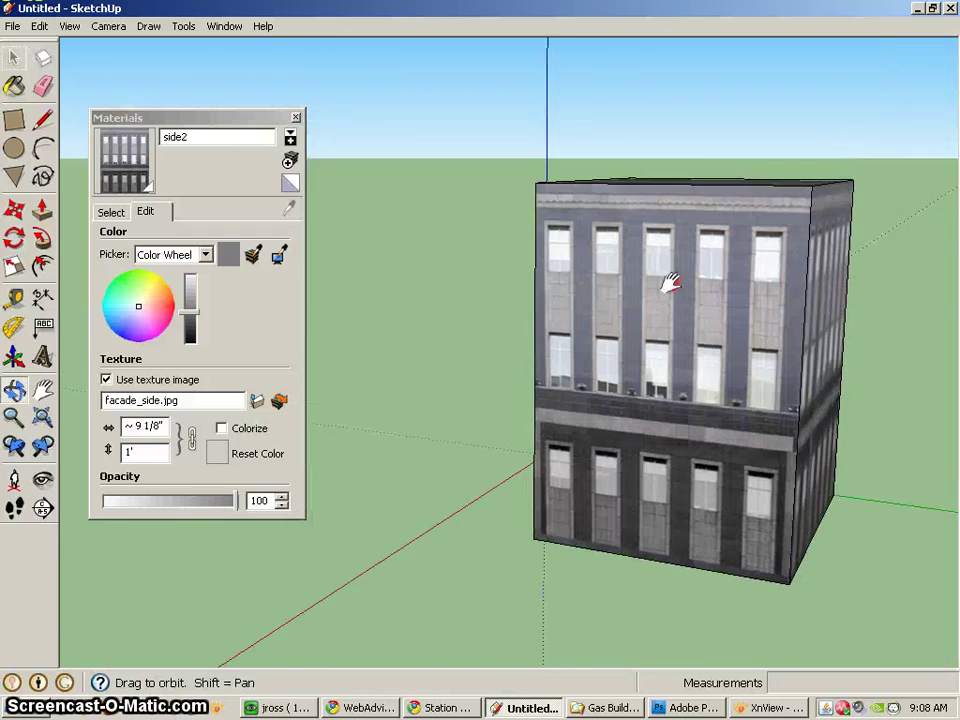
mouse_move(540, 189)
mouse_down()
mouse_move(553, 197)
mouse_move(540, 189)
mouse_up()
drag(810, 189, 815, 197)
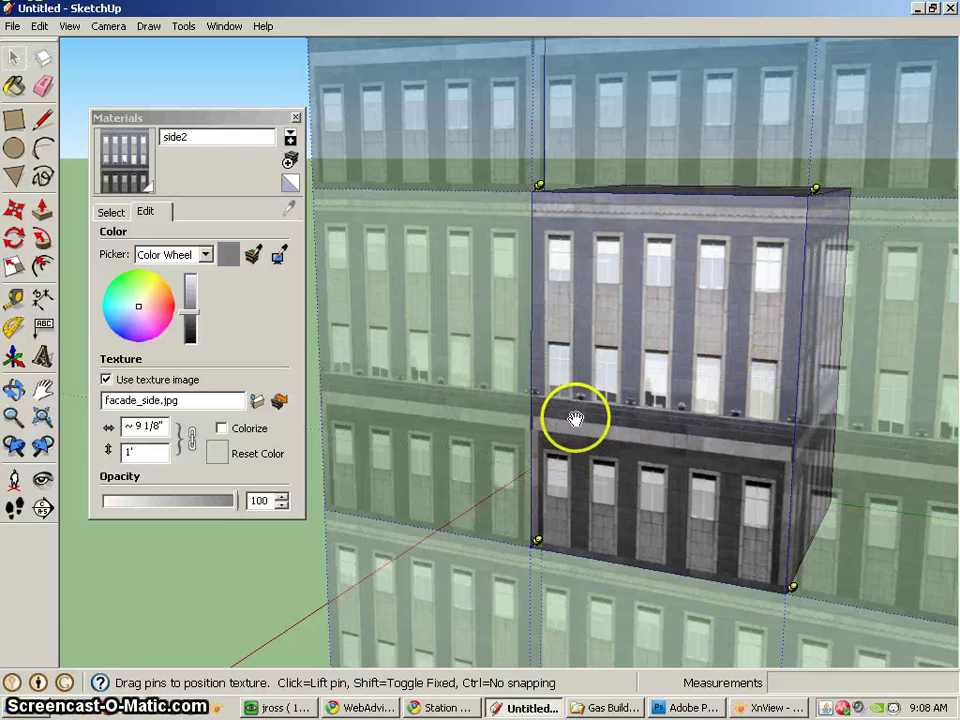
key(Return)
Try a slightly darker brightness for the side2 material on the side wall next to the front facade.
middle_drag(516, 343, 593, 354)
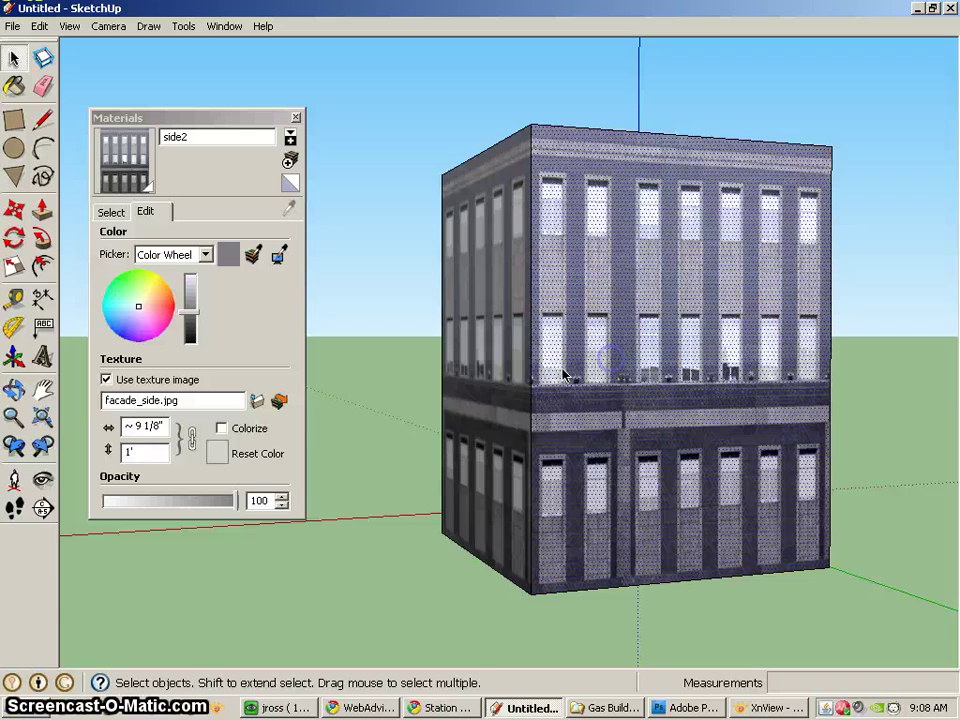
middle_drag(493, 409, 785, 385)
middle_drag(574, 422, 902, 420)
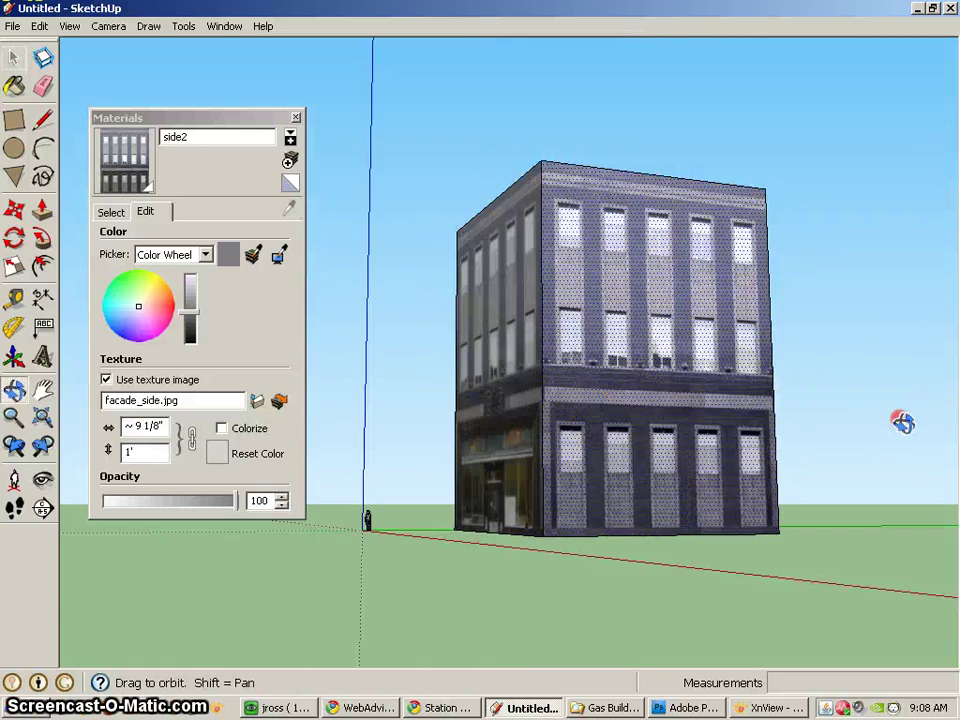
middle_drag(626, 437, 657, 557)
click(651, 408)
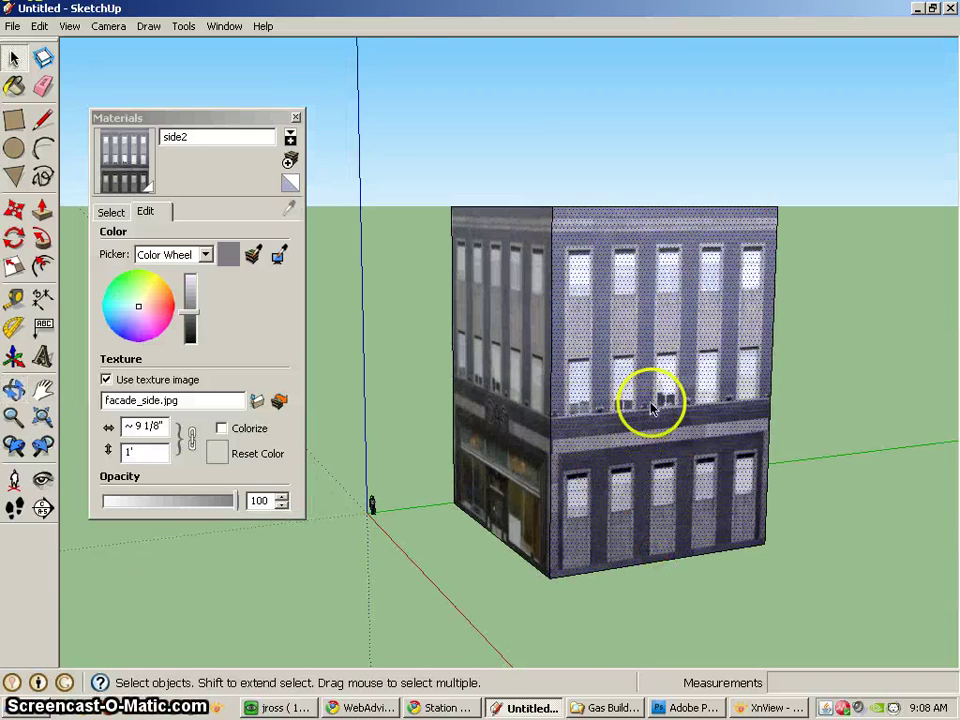
click(193, 318)
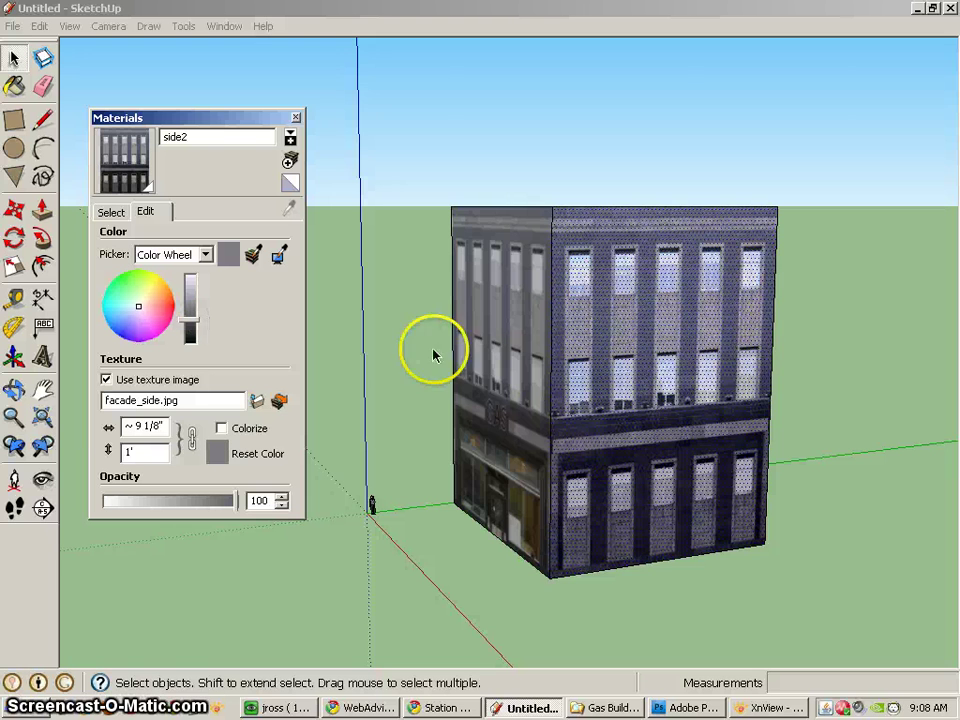
click(789, 429)
Lighten the side2 material and compare the side wall with the front facade and roof.
middle_drag(585, 465, 722, 388)
click(362, 314)
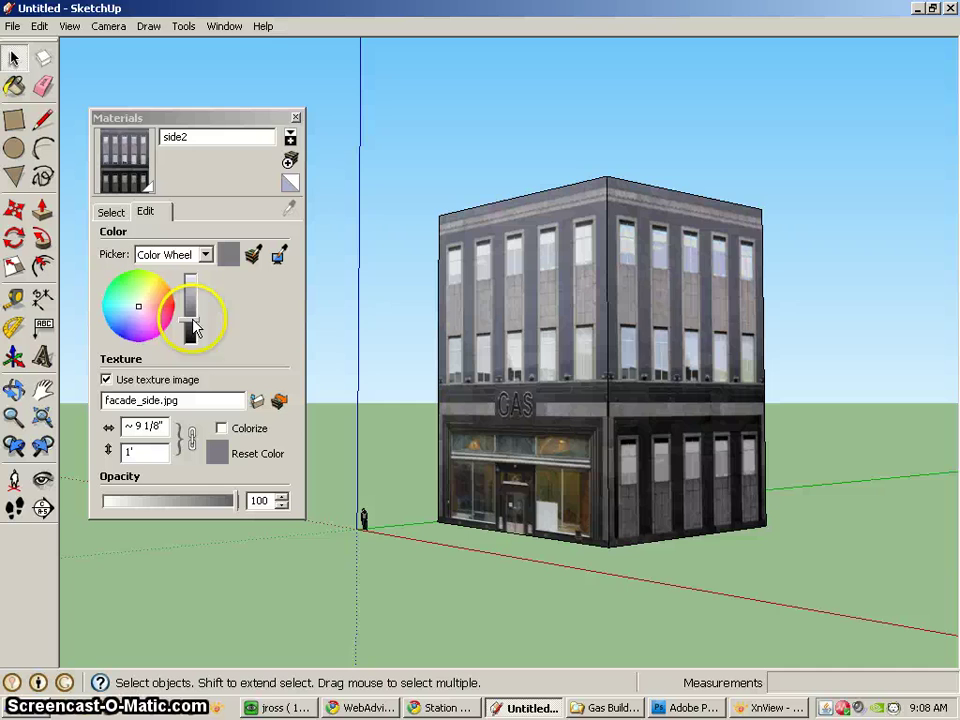
drag(193, 328, 193, 312)
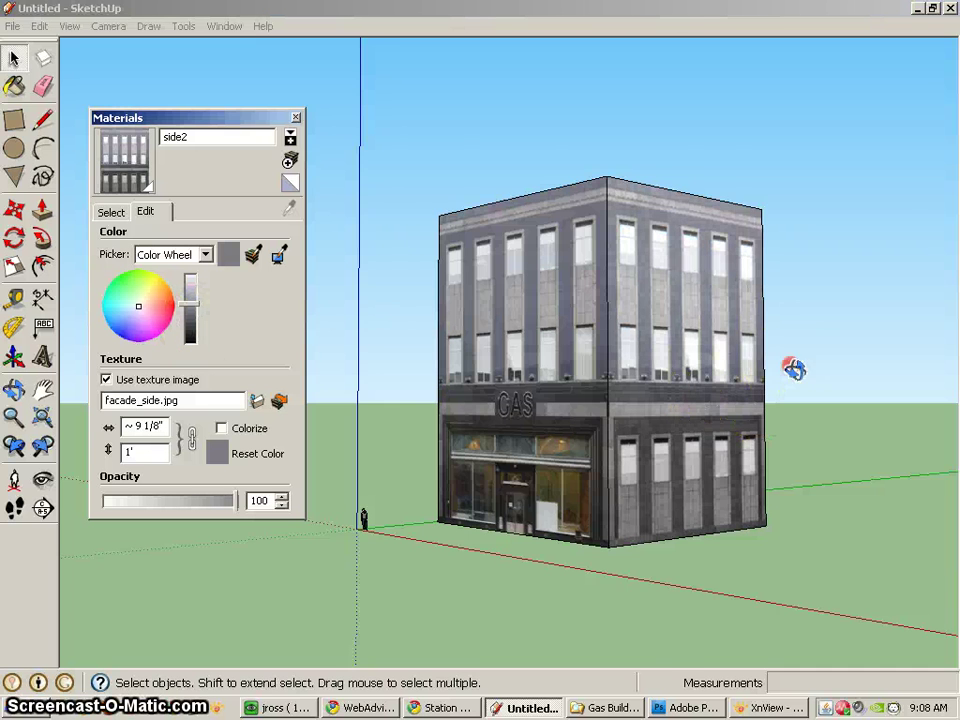
middle_drag(793, 369, 669, 381)
middle_drag(836, 300, 596, 606)
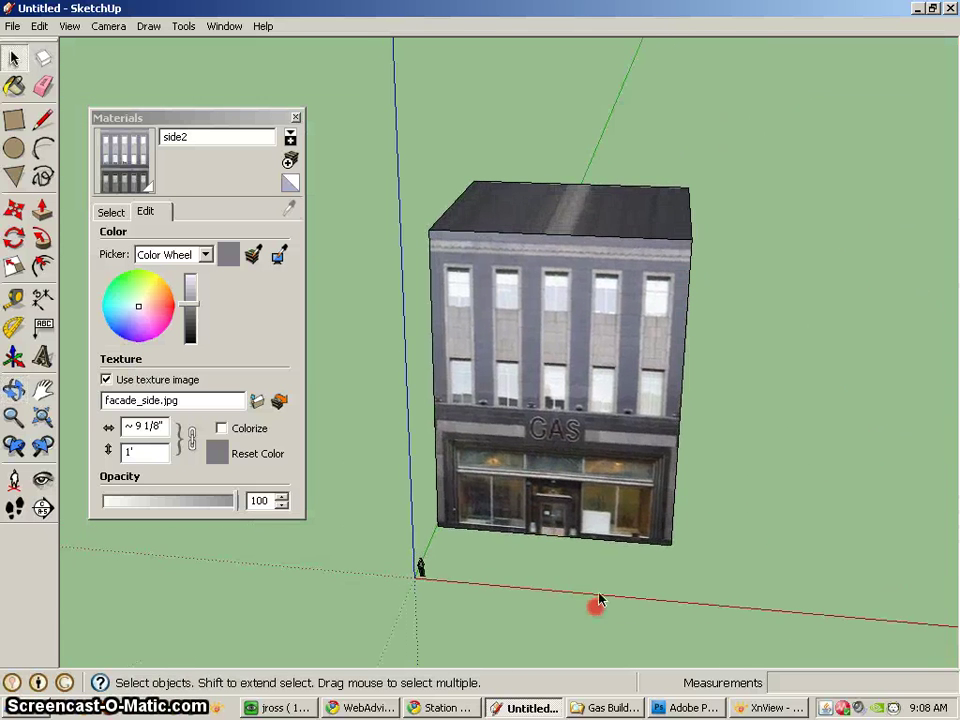
Paint the building's flat roof with the plain gray 96,96,96 material and check the roof and facades.
click(585, 239)
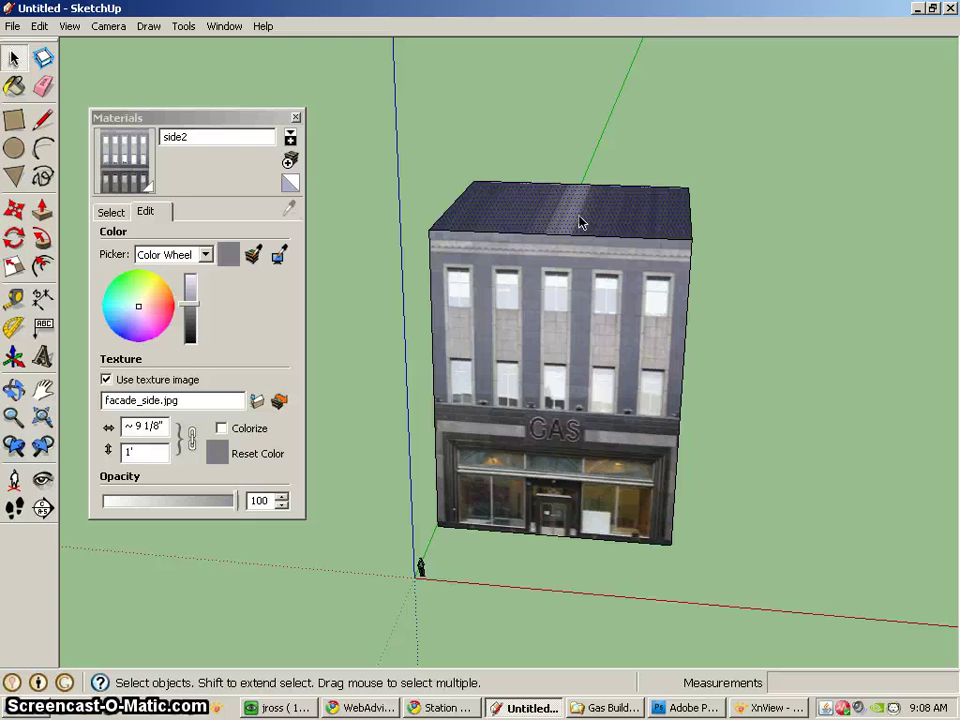
click(118, 213)
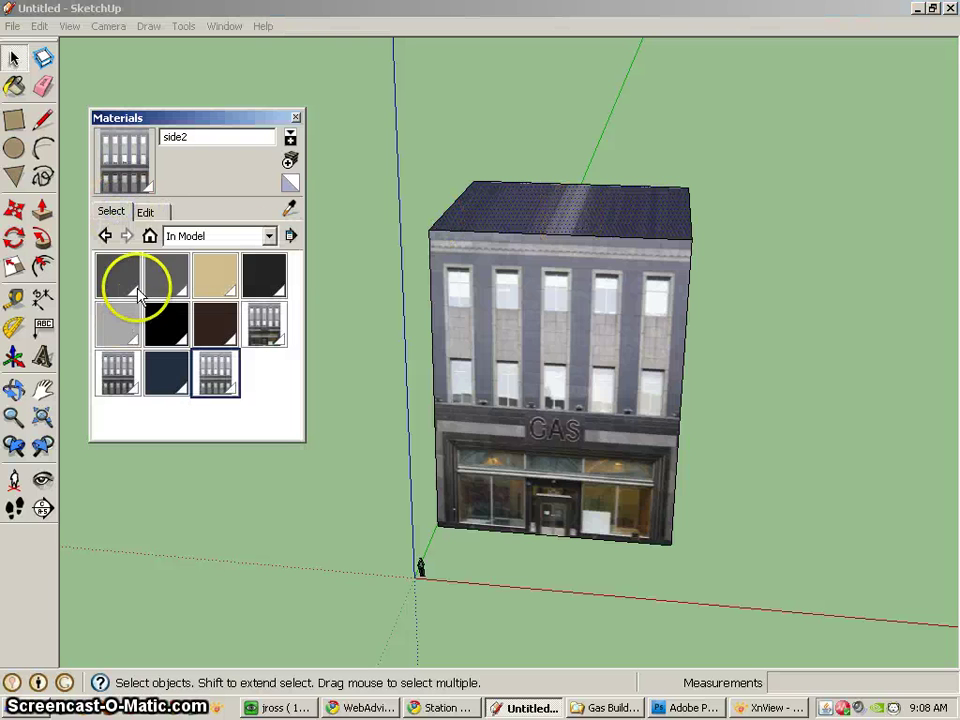
click(162, 273)
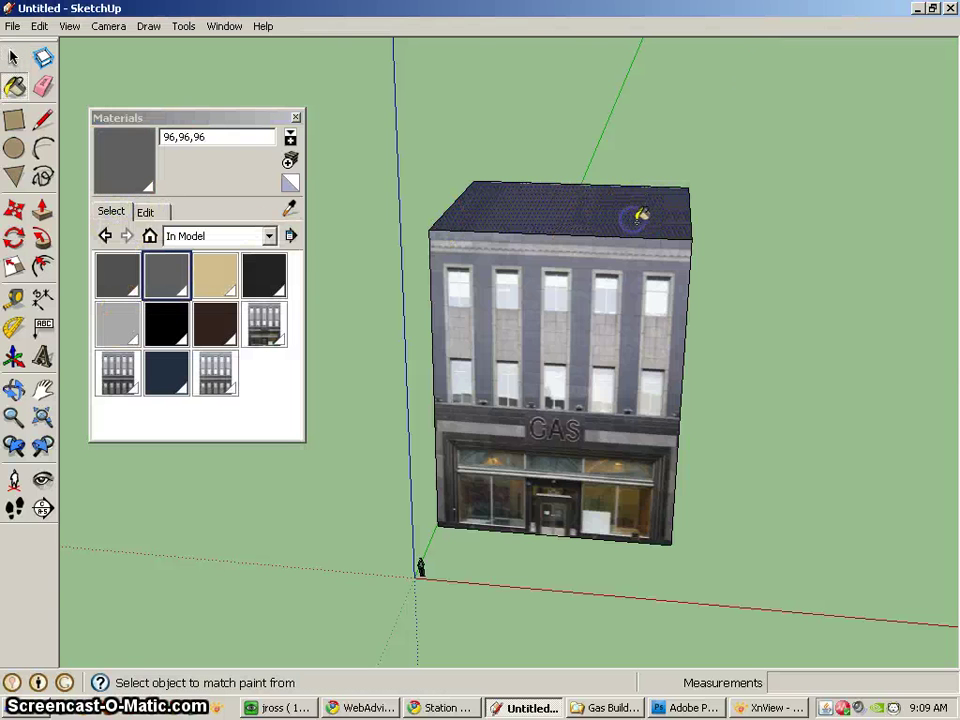
middle_drag(640, 215, 680, 440)
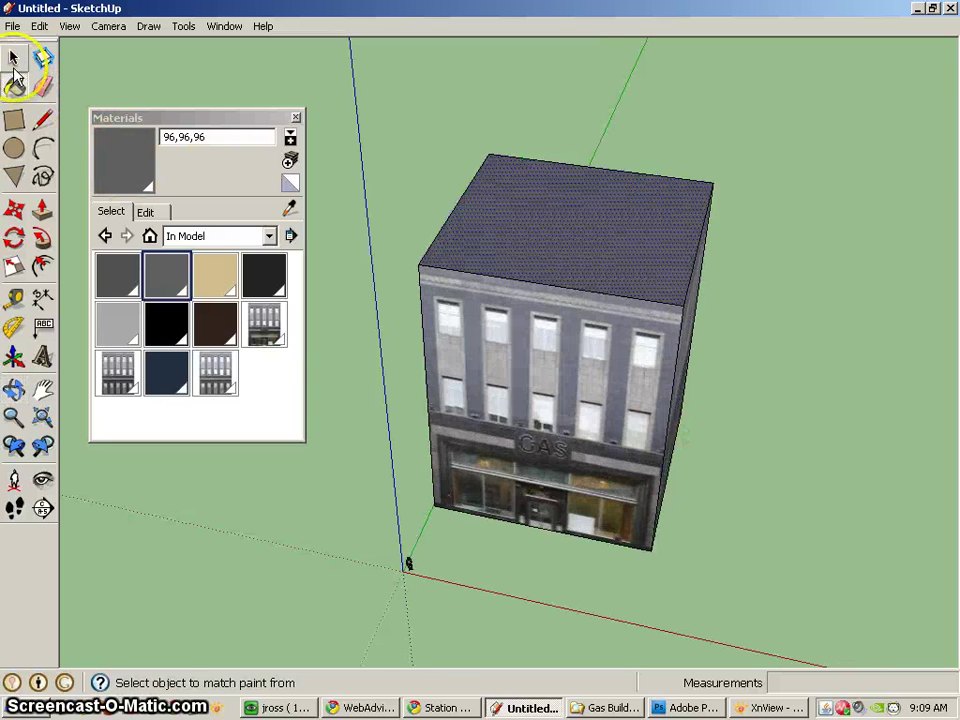
click(13, 60)
click(386, 107)
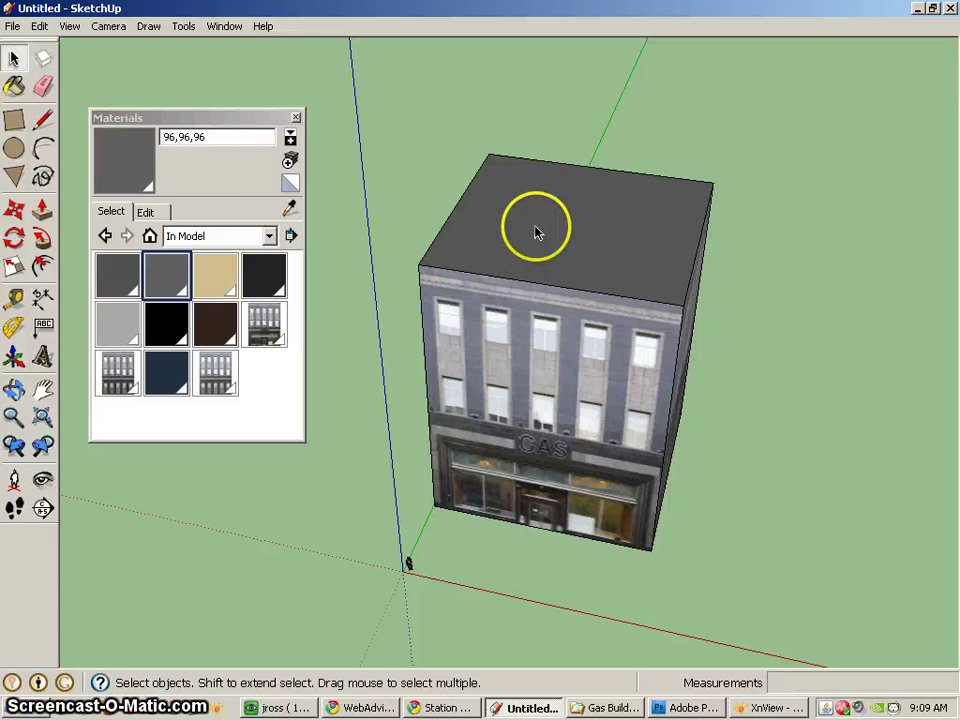
middle_drag(603, 455, 686, 223)
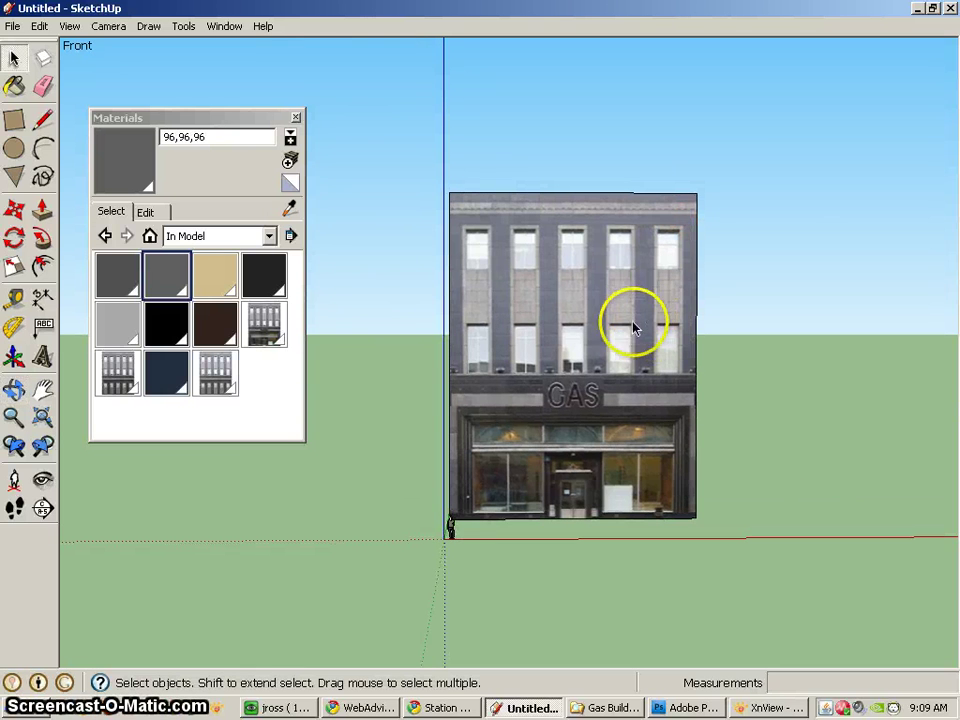
middle_drag(536, 418, 651, 445)
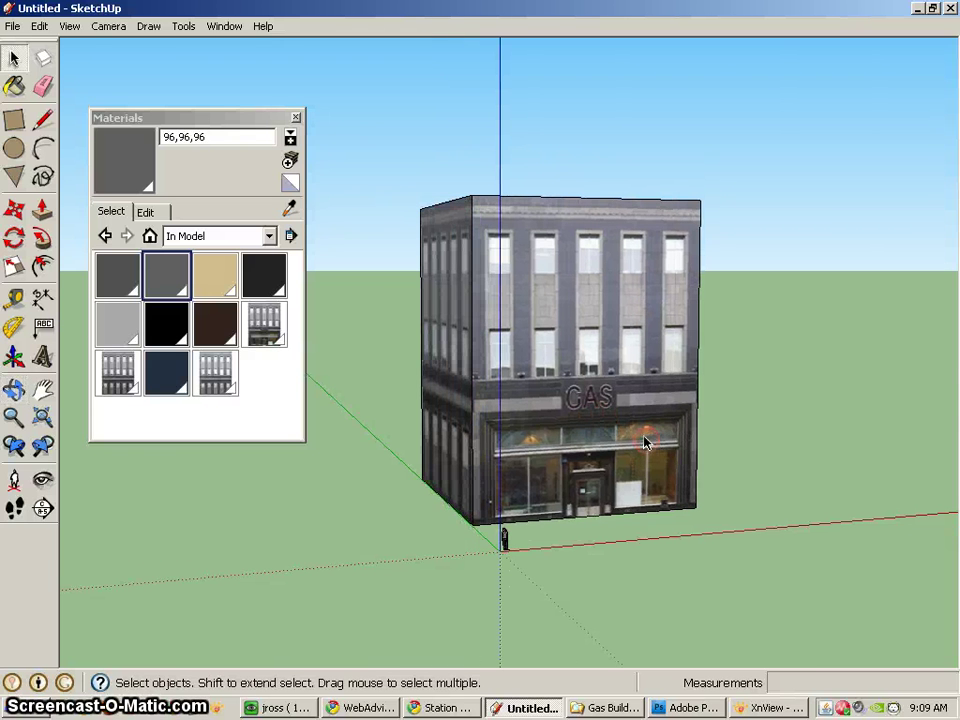